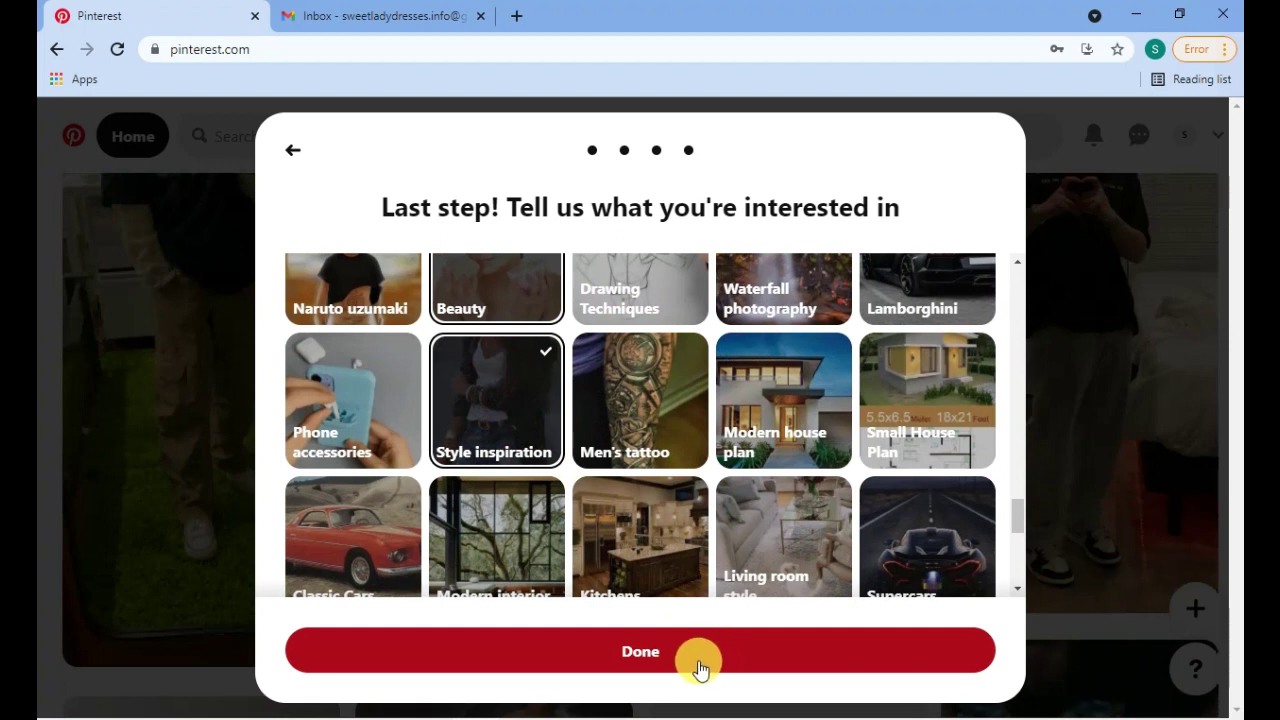
- Finish the interest selection for the new account and block the site's notification request
click(533, 651)
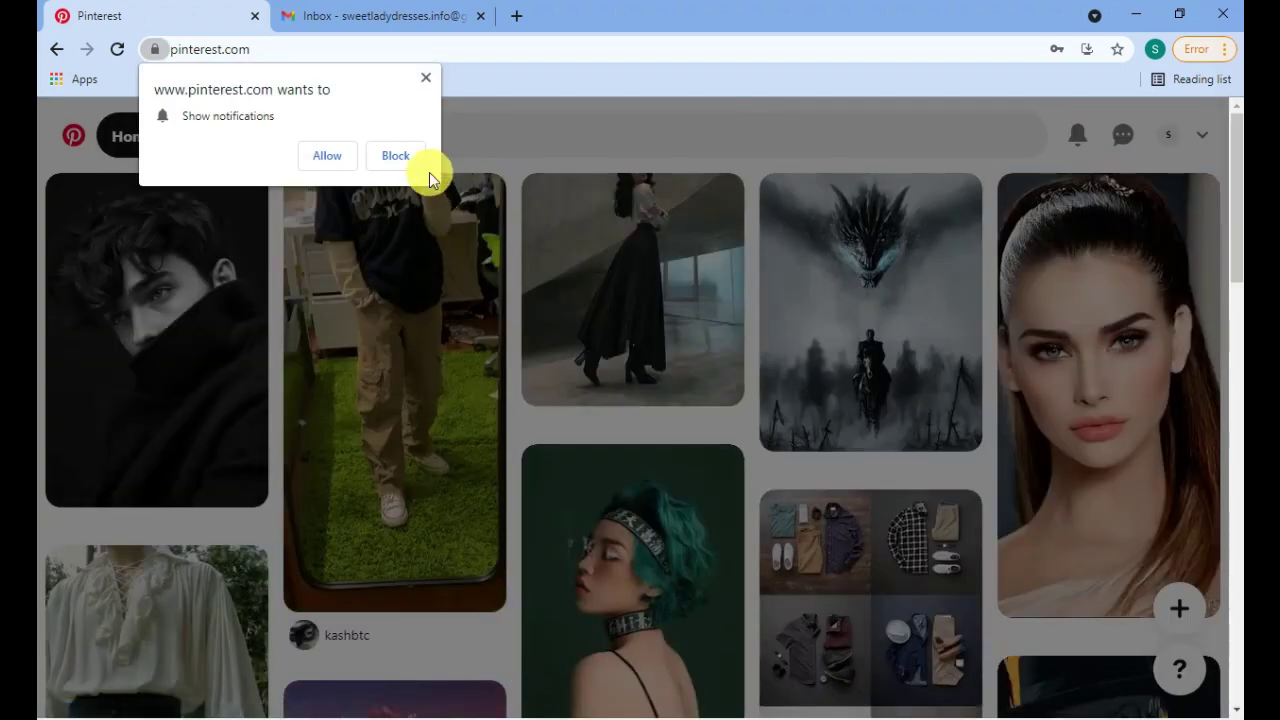
click(418, 158)
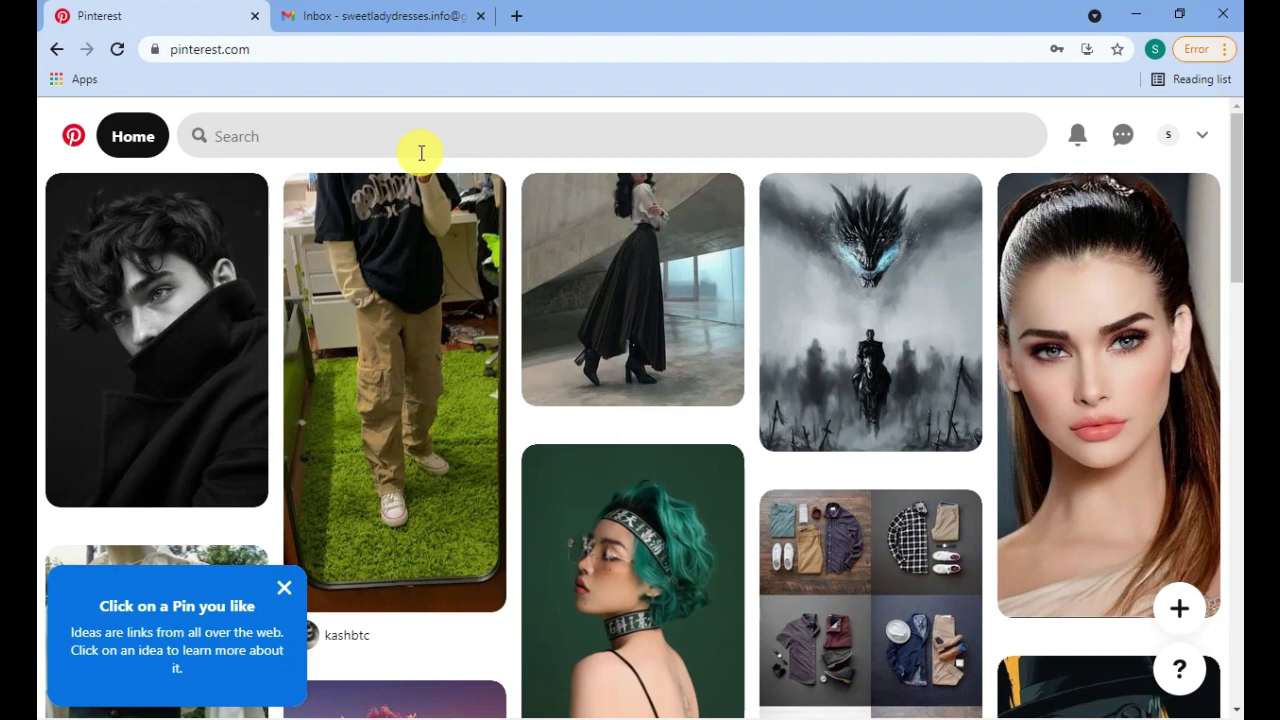
- Convert the personal account to a business account from the profile page
click(1160, 135)
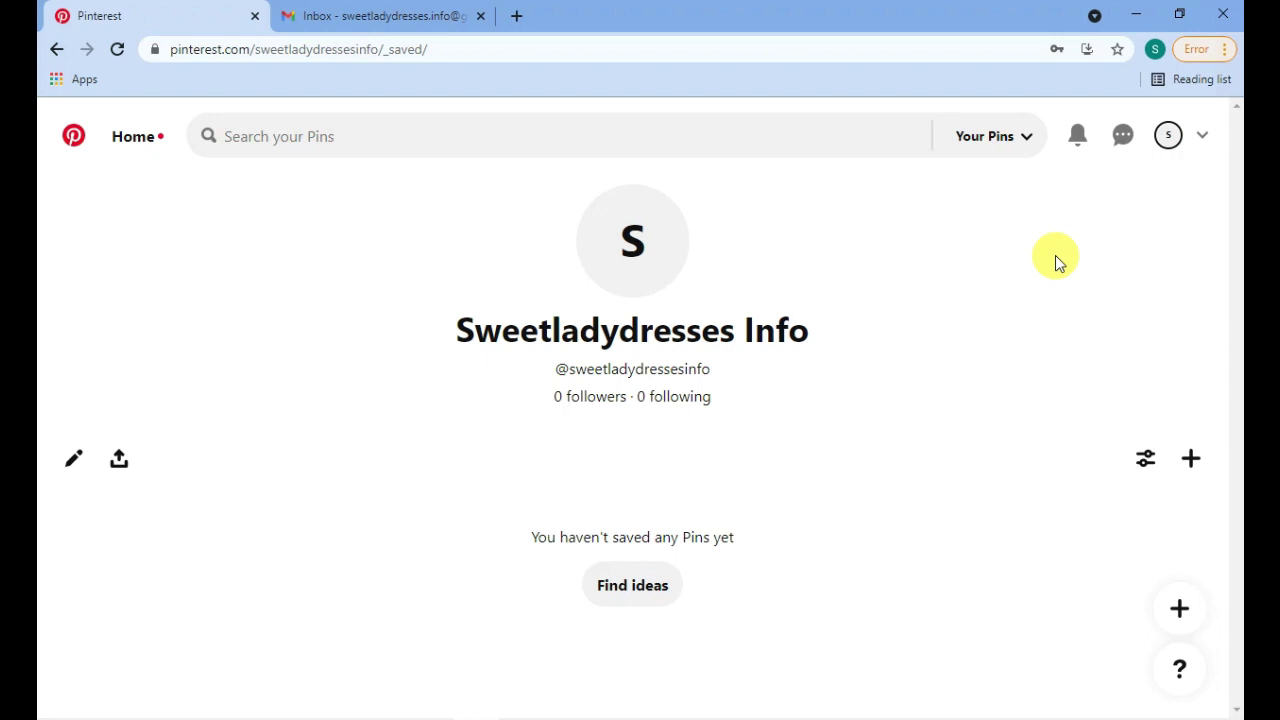
click(1203, 138)
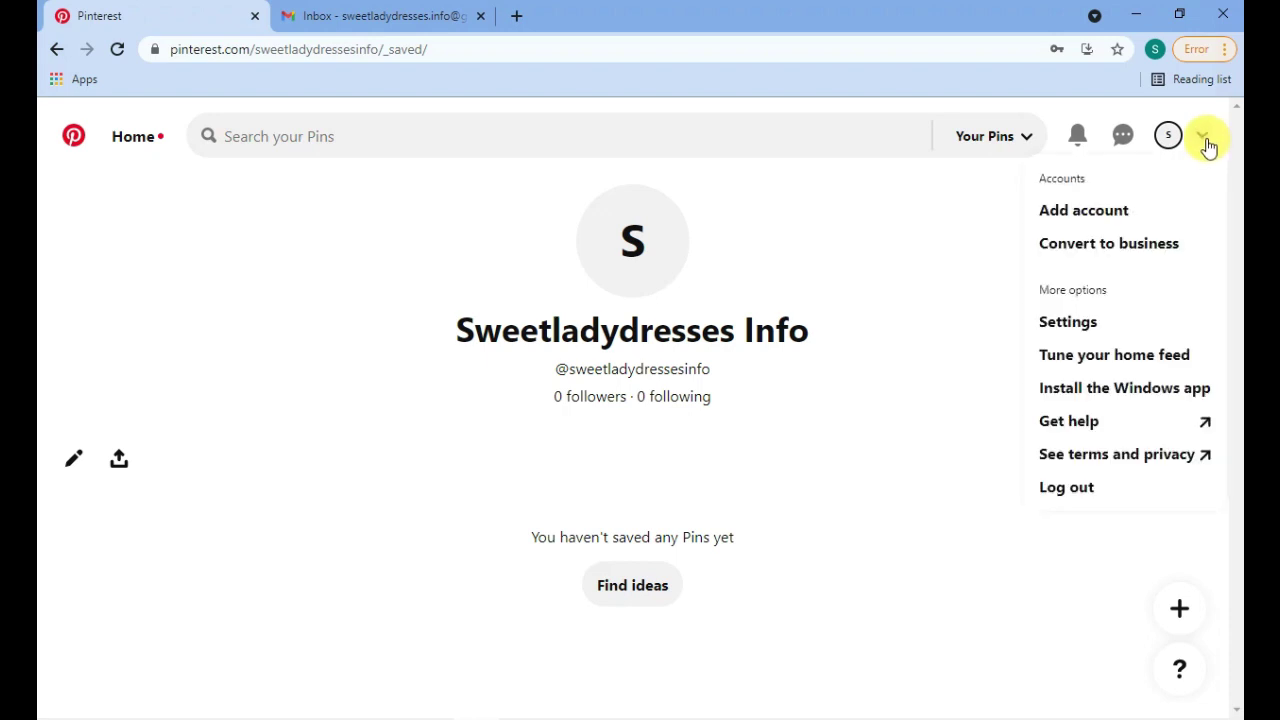
click(1126, 257)
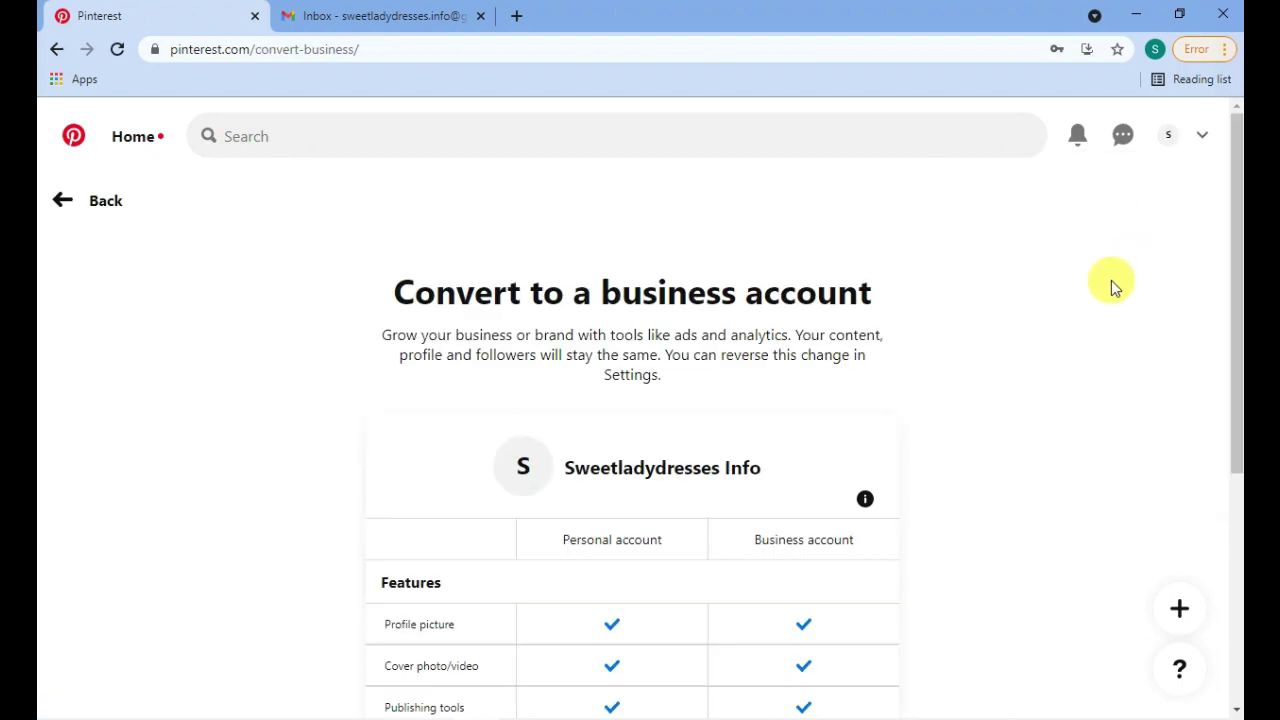
scroll(1057, 310, down, 1)
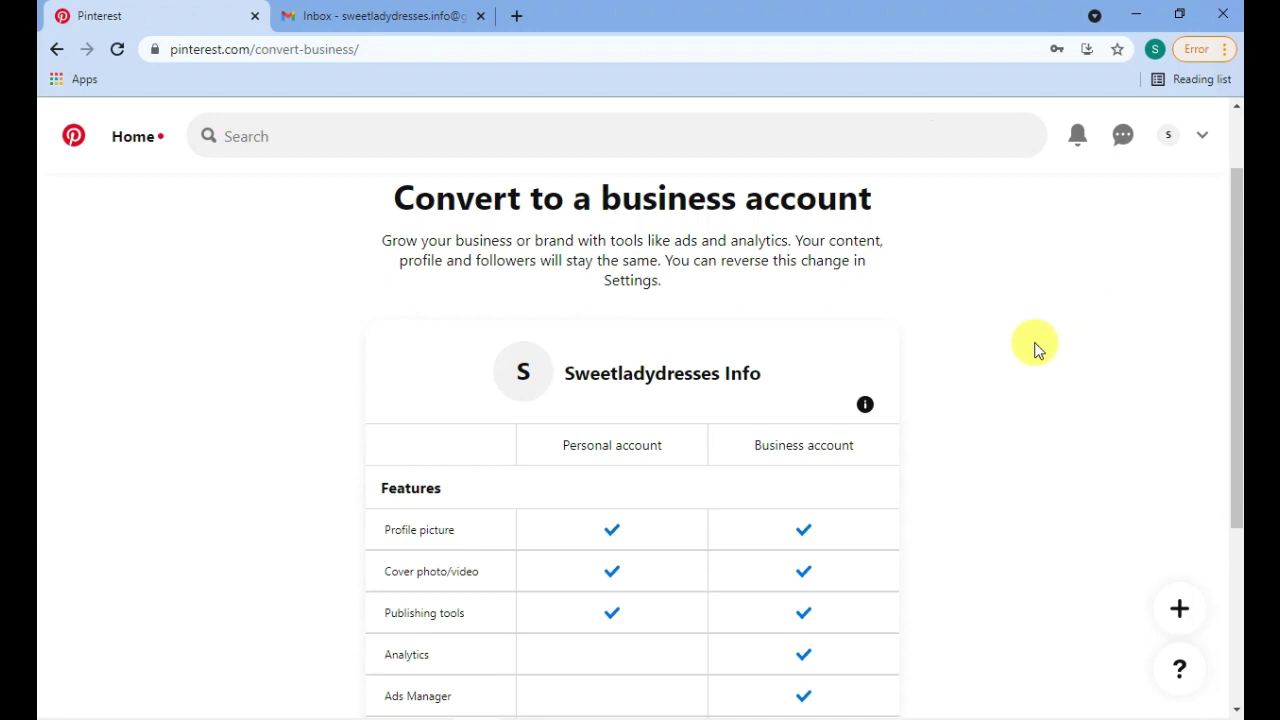
scroll(1036, 350, down, 2)
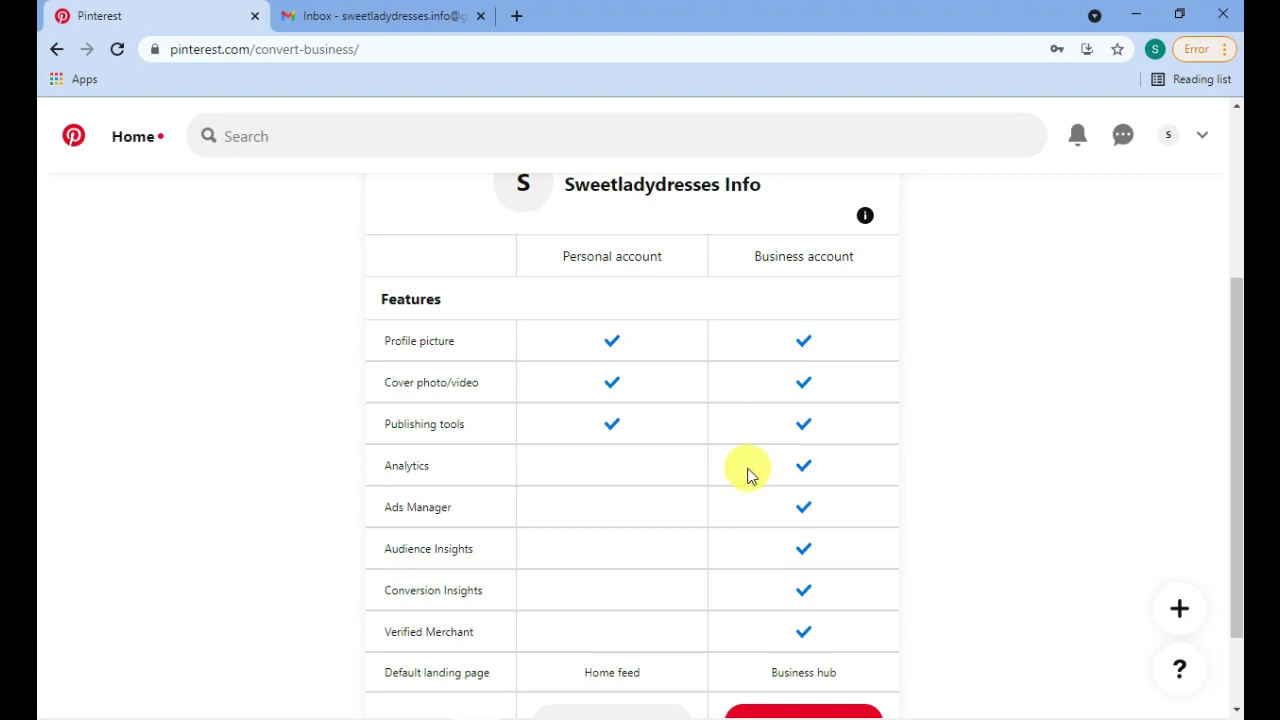
scroll(751, 474, down, 1)
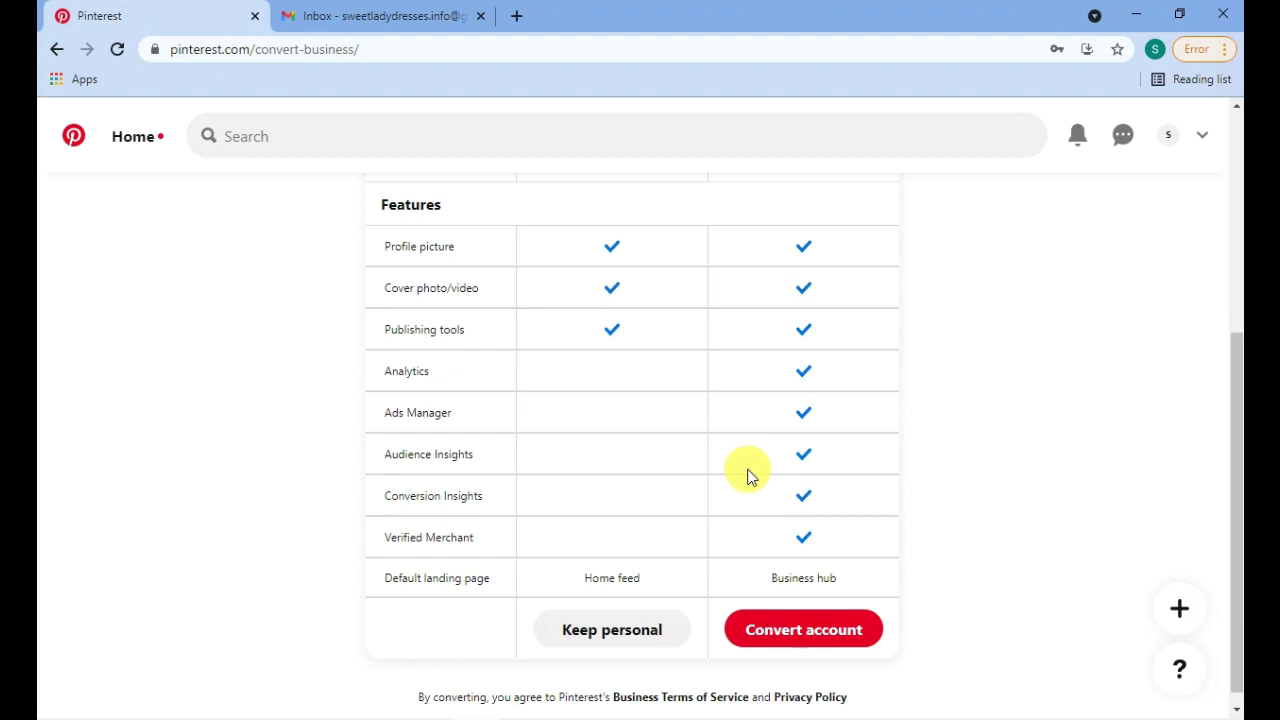
click(800, 630)
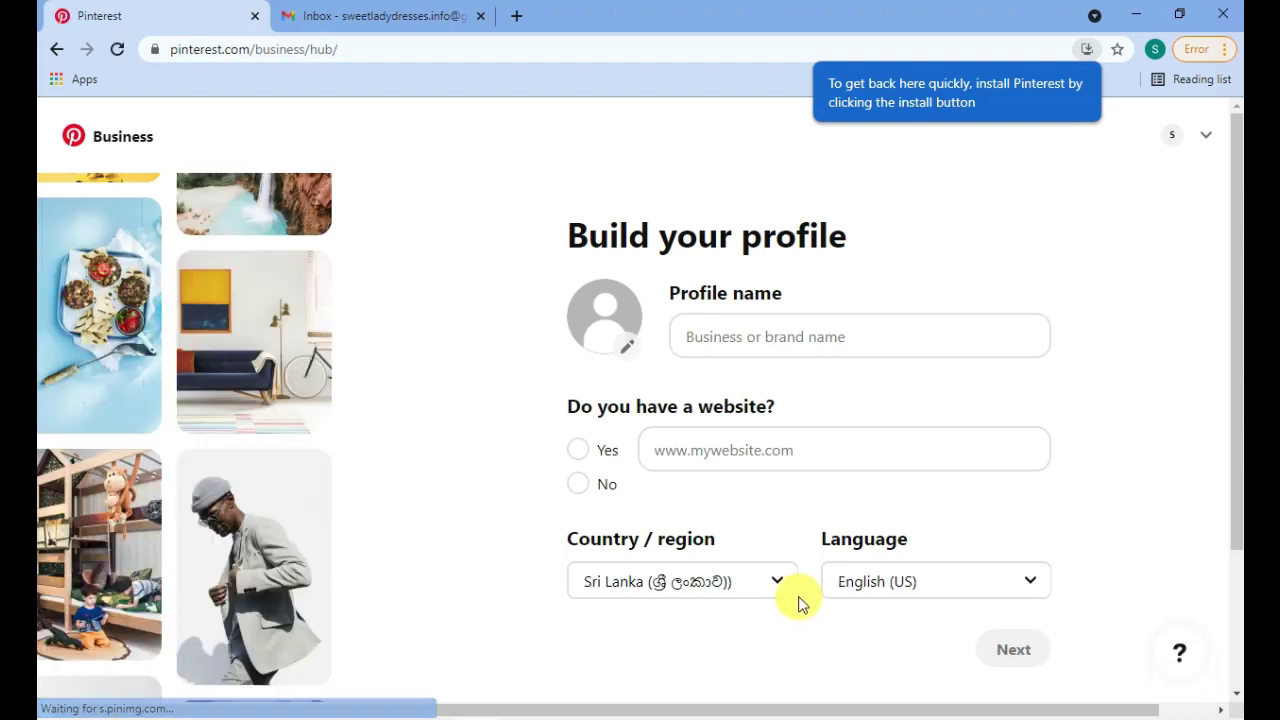
- Enter "Sweet Lady Dresses" as the business profile name
click(815, 340)
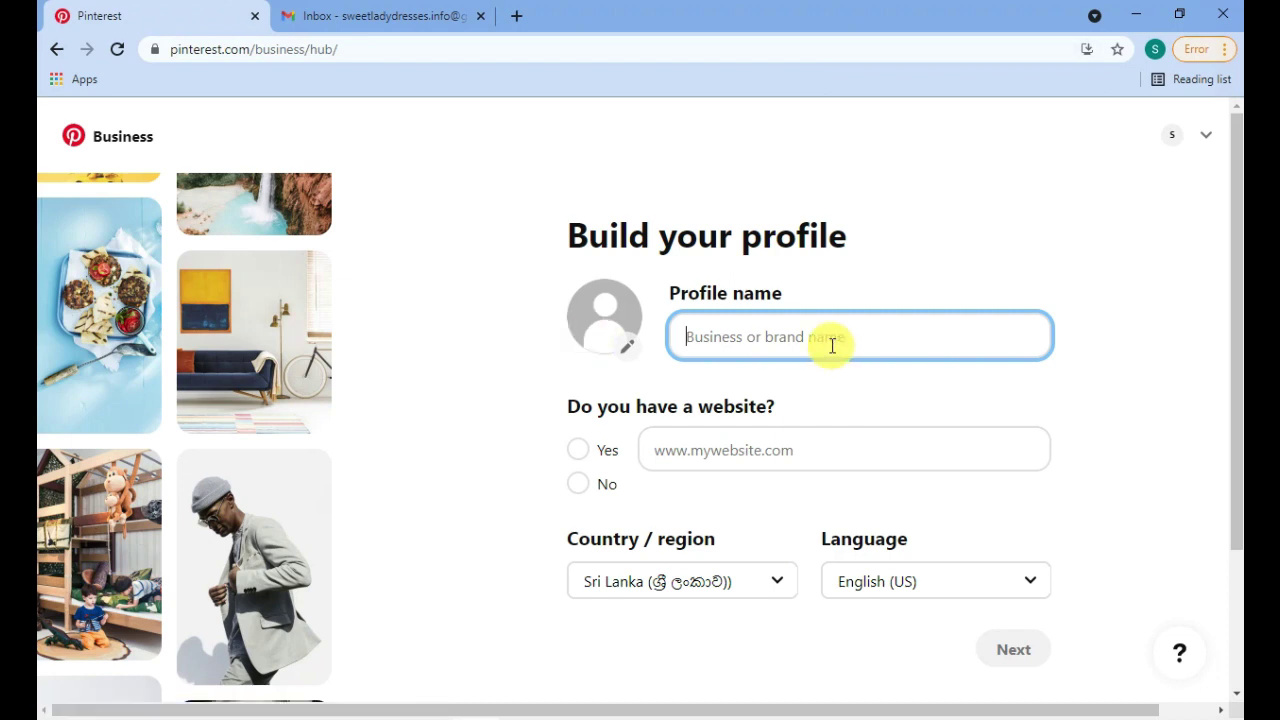
text(Swe)
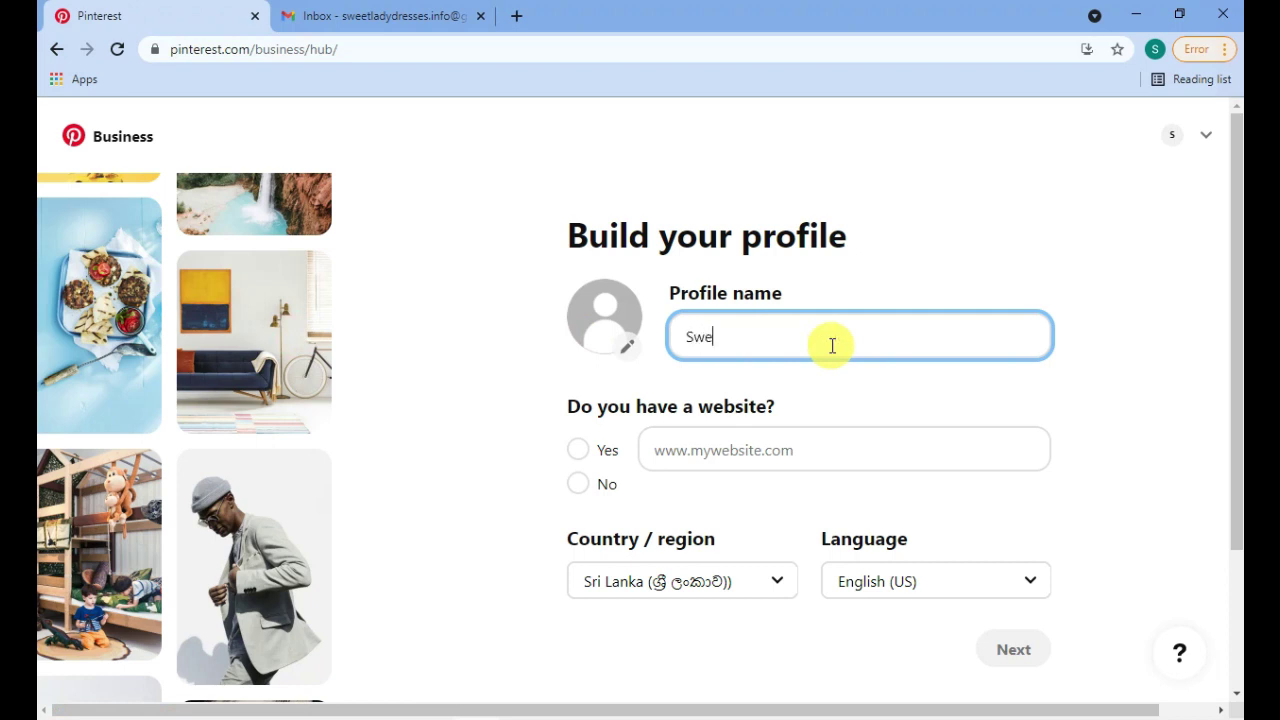
text(et)
scroll(830, 346, down, 2)
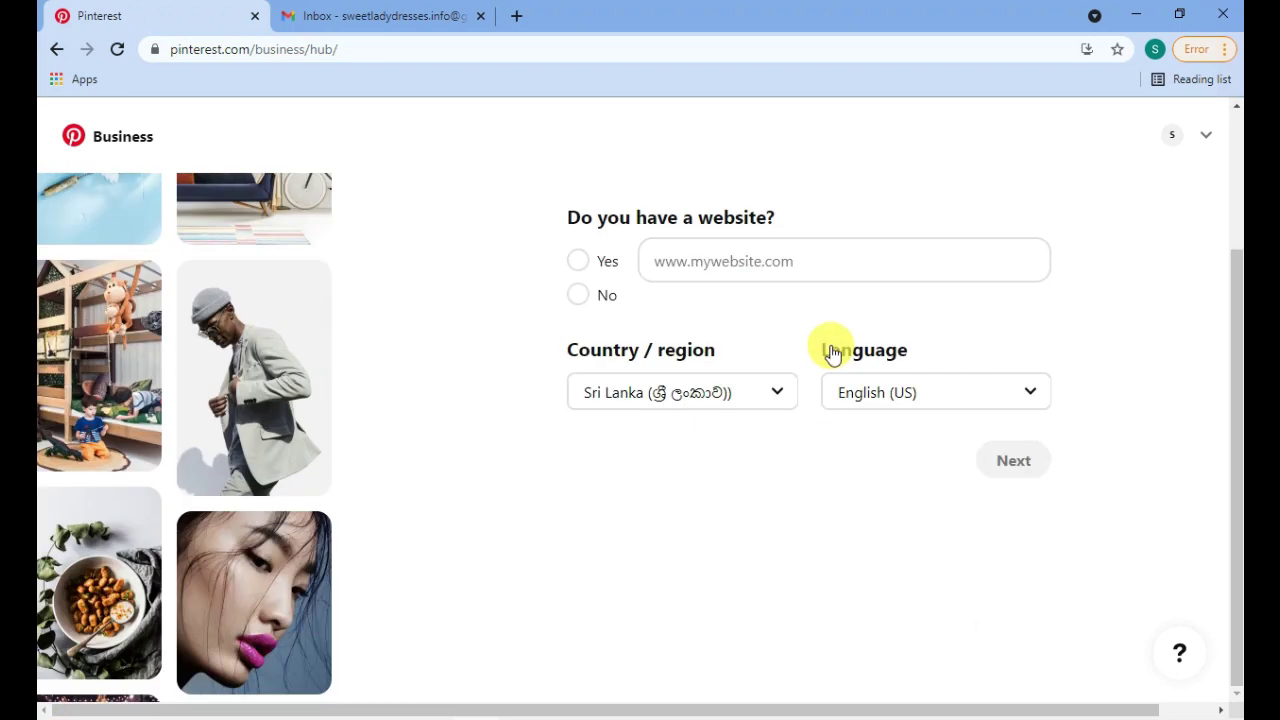
text(a)
scroll(832, 348, up, 1)
key(BackSpace)
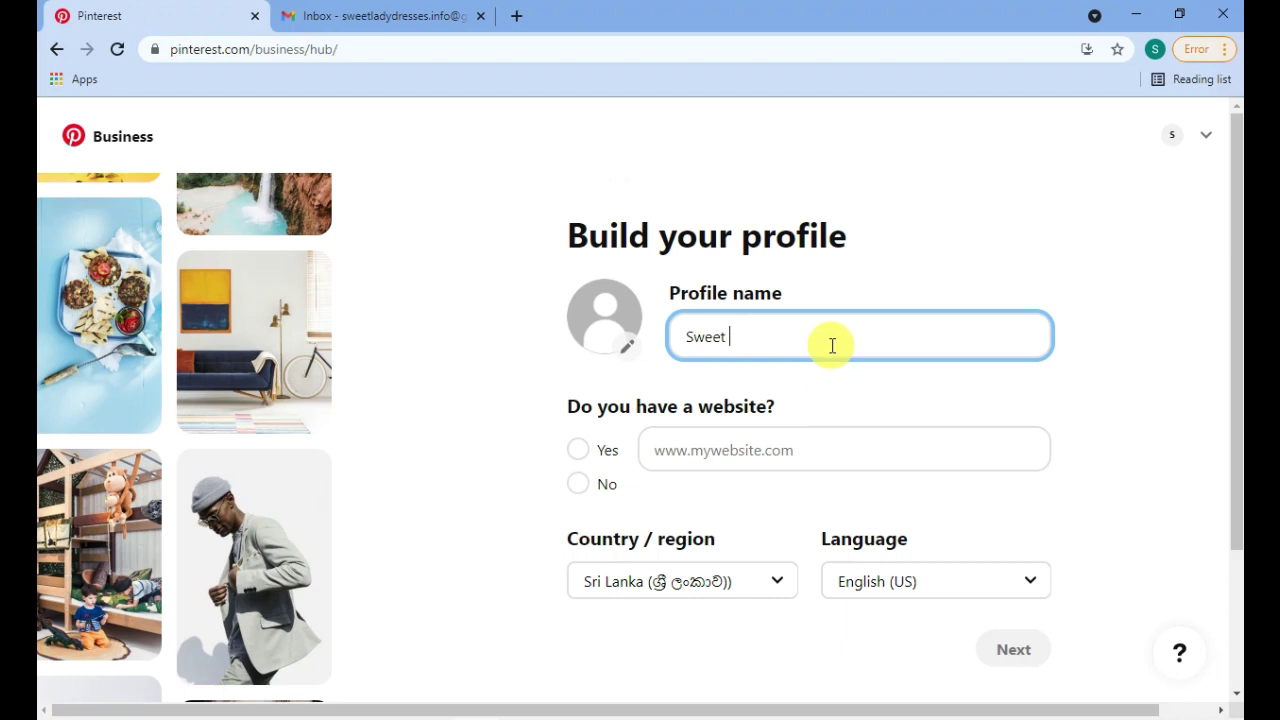
text(Lady Dresses)
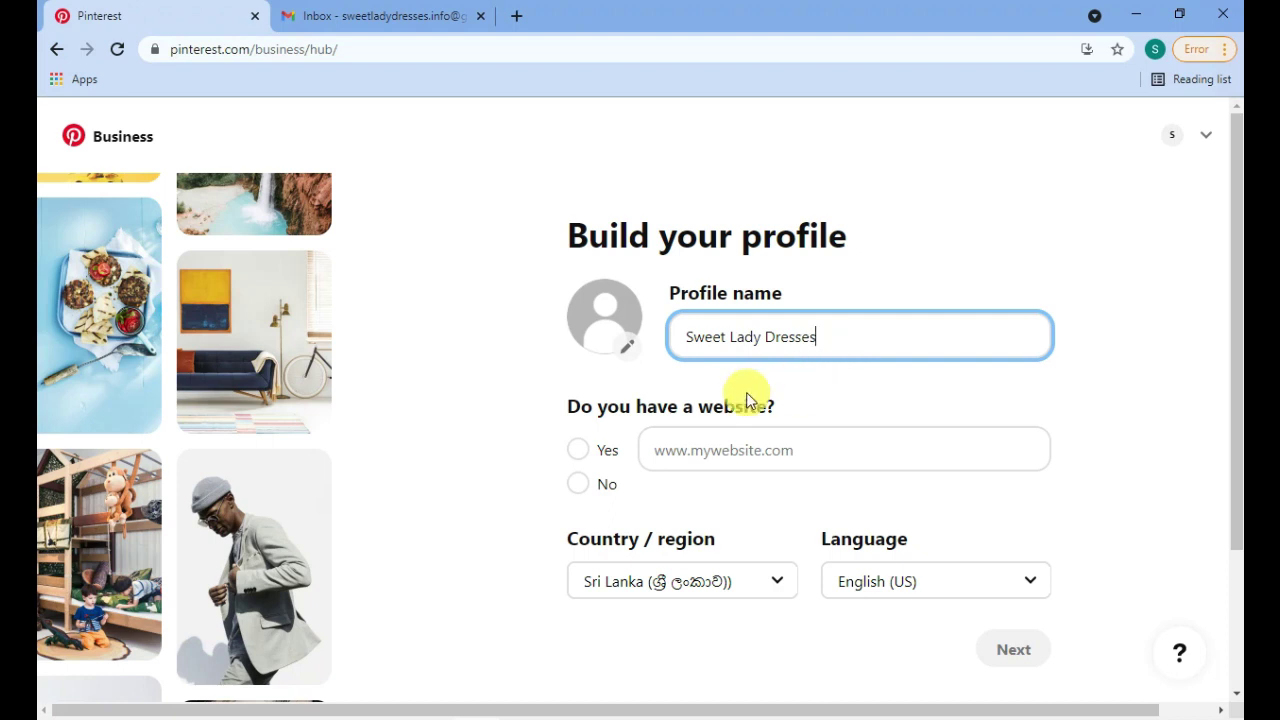
click(577, 451)
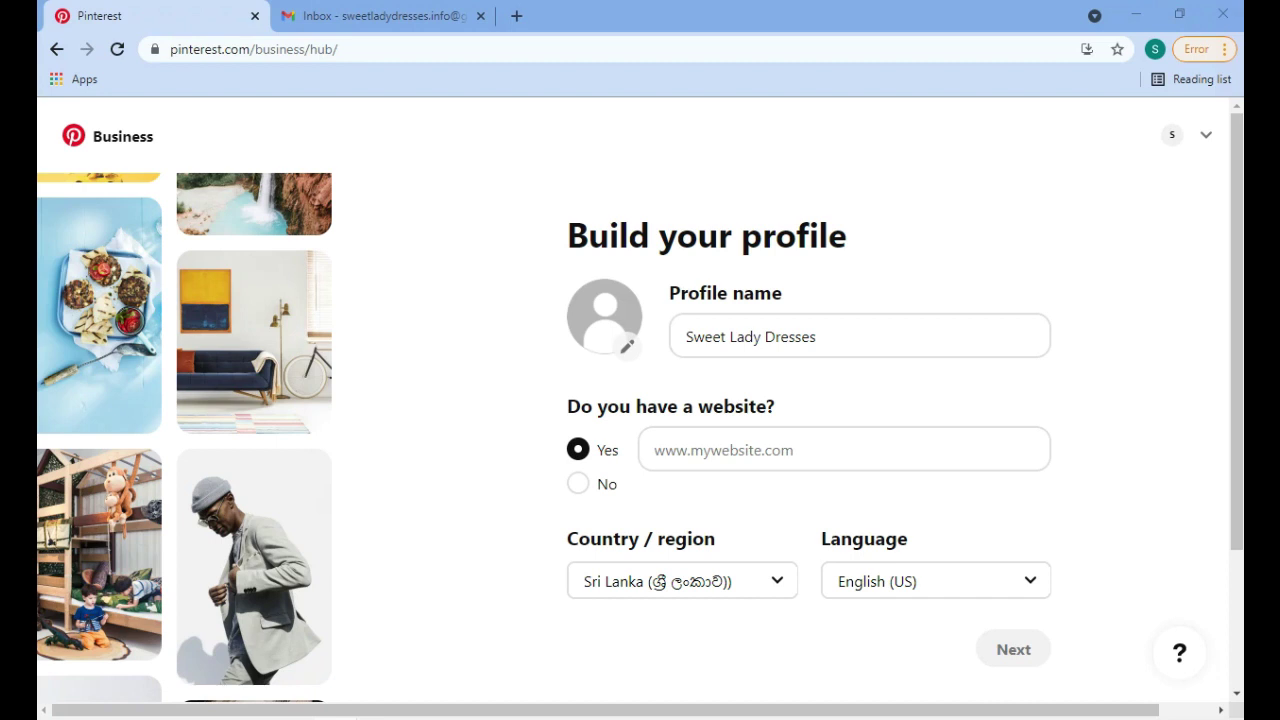
click(780, 449)
text(https://sweetladydresses.com/)
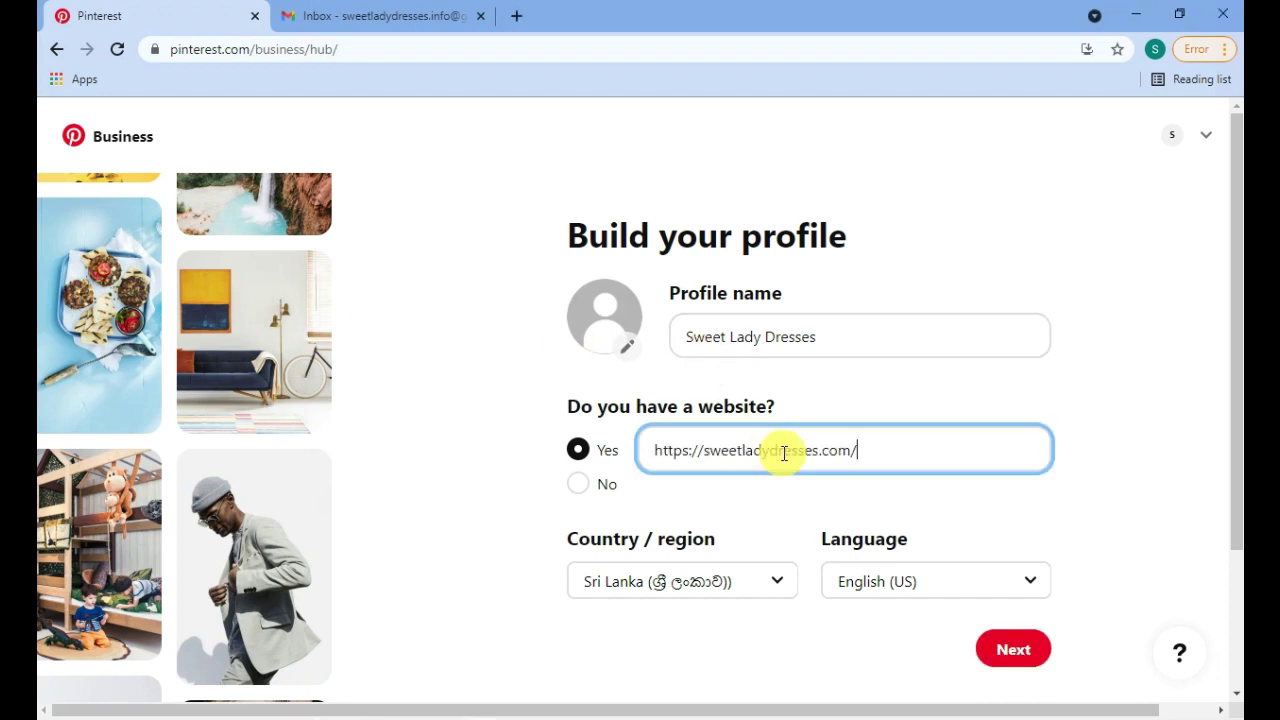
drag(703, 450, 634, 457)
text(www)
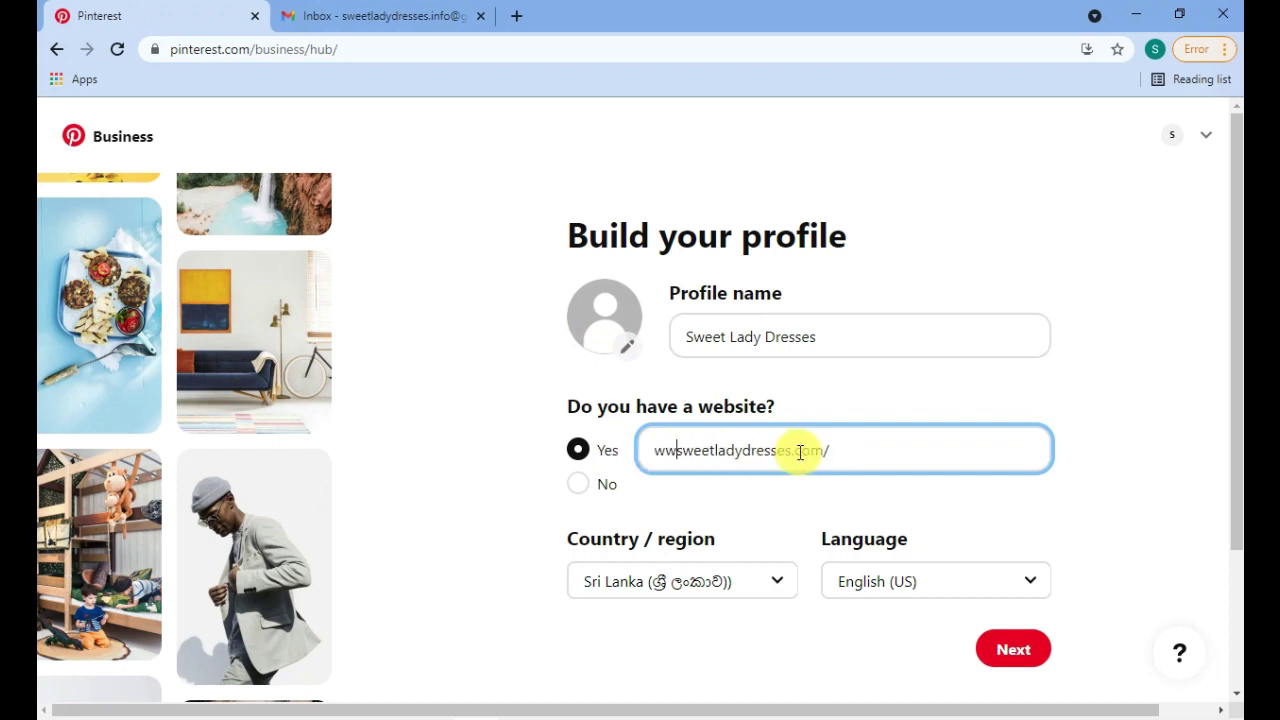
text(.)
click(894, 443)
key(BackSpace)
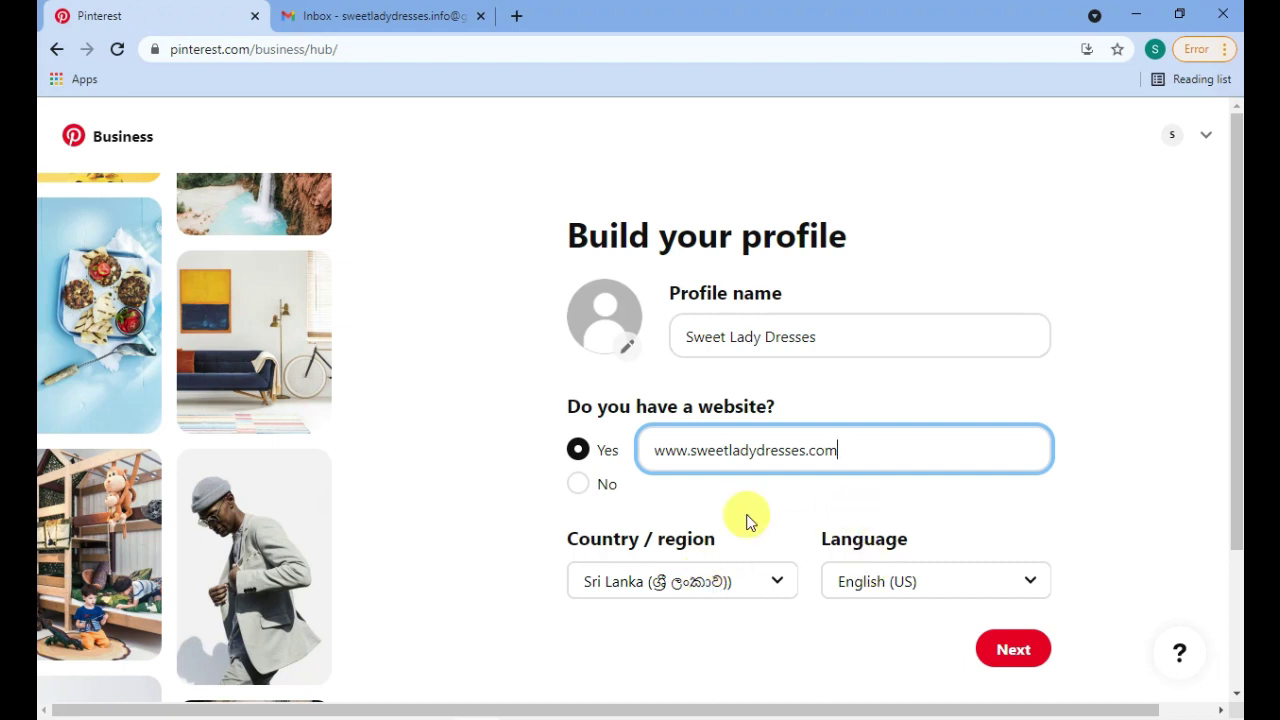
click(1027, 652)
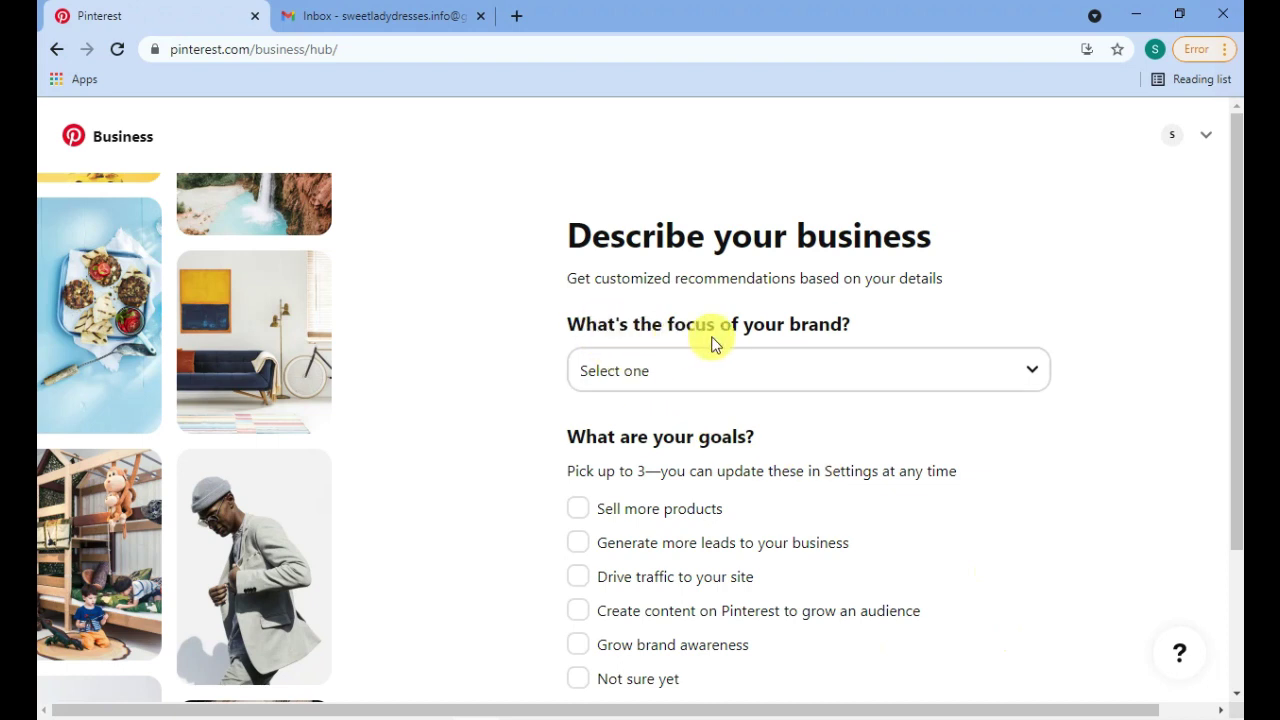
- Set the brand focus to Fashion and submit the goals Sell more products, Drive traffic to your site and Grow brand awareness
scroll(655, 340, down, 1)
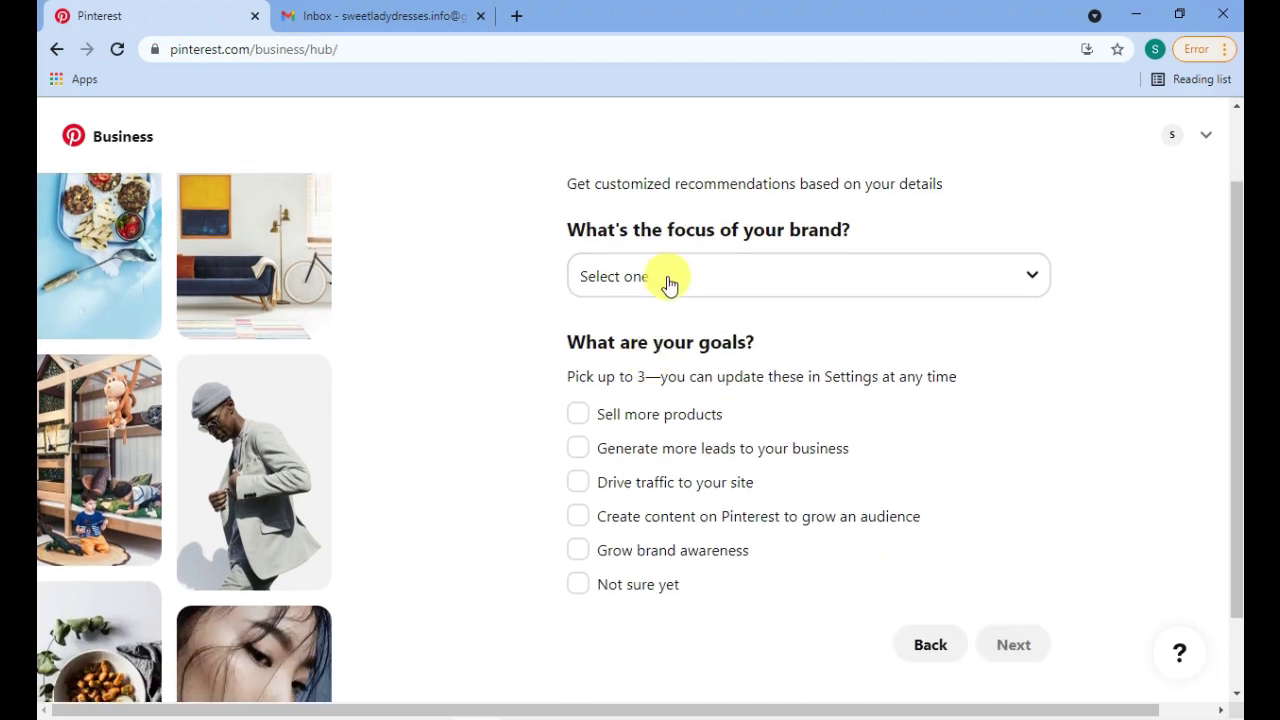
click(666, 280)
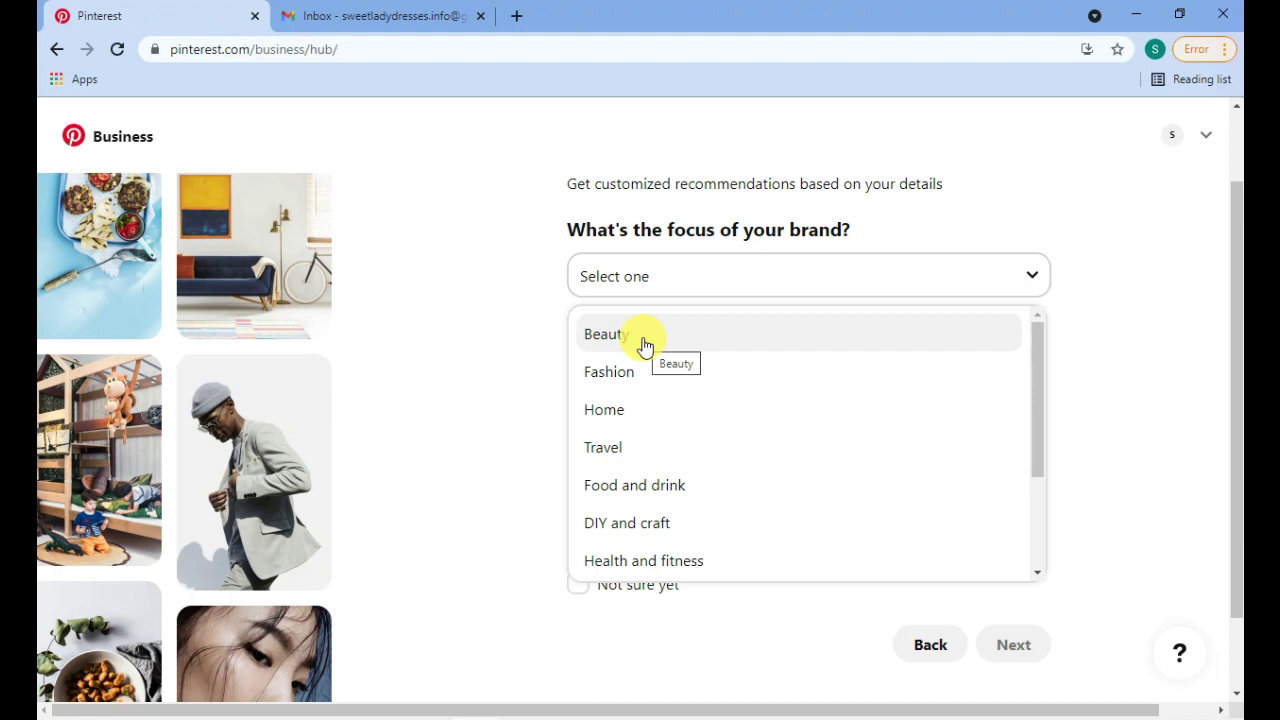
click(633, 376)
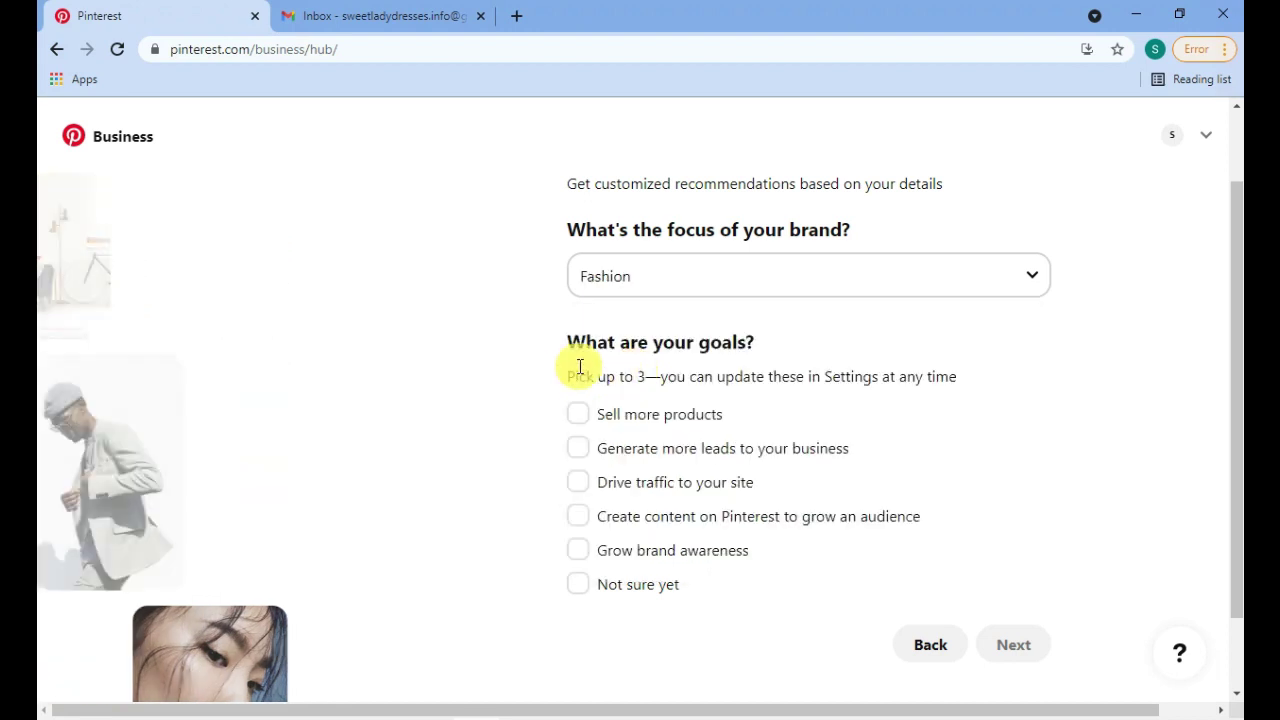
scroll(534, 380, down, 1)
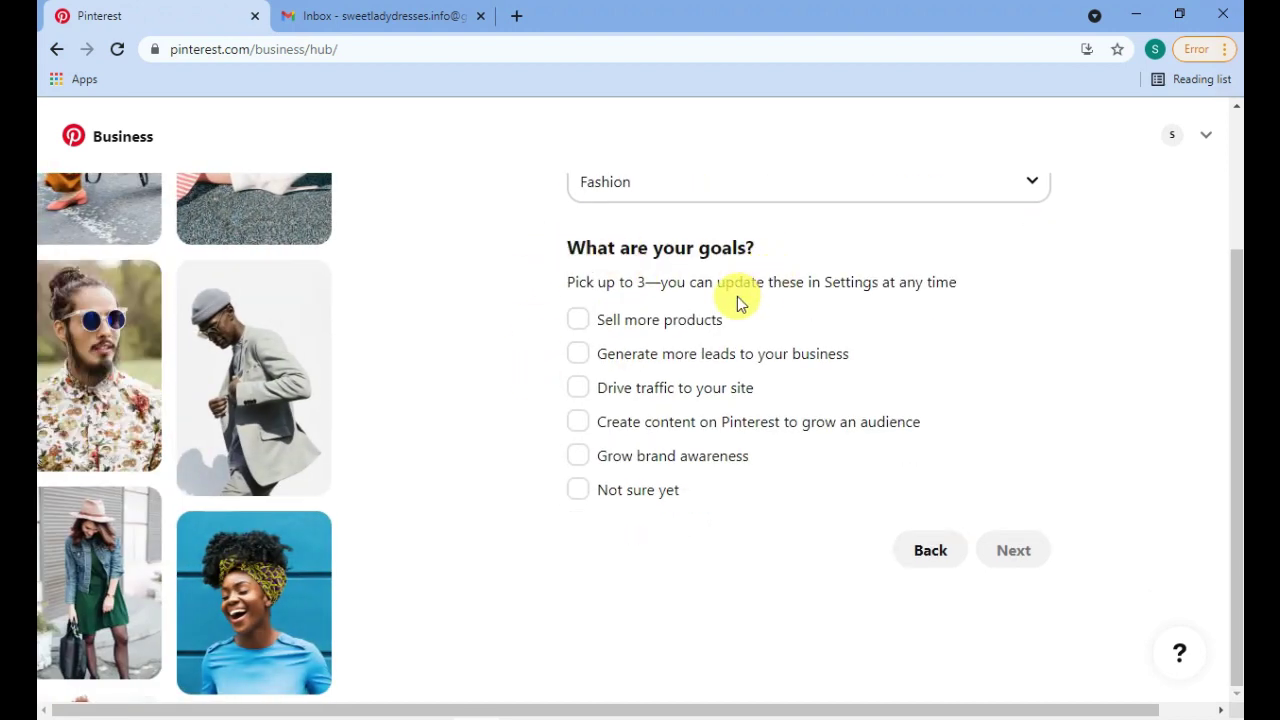
click(667, 330)
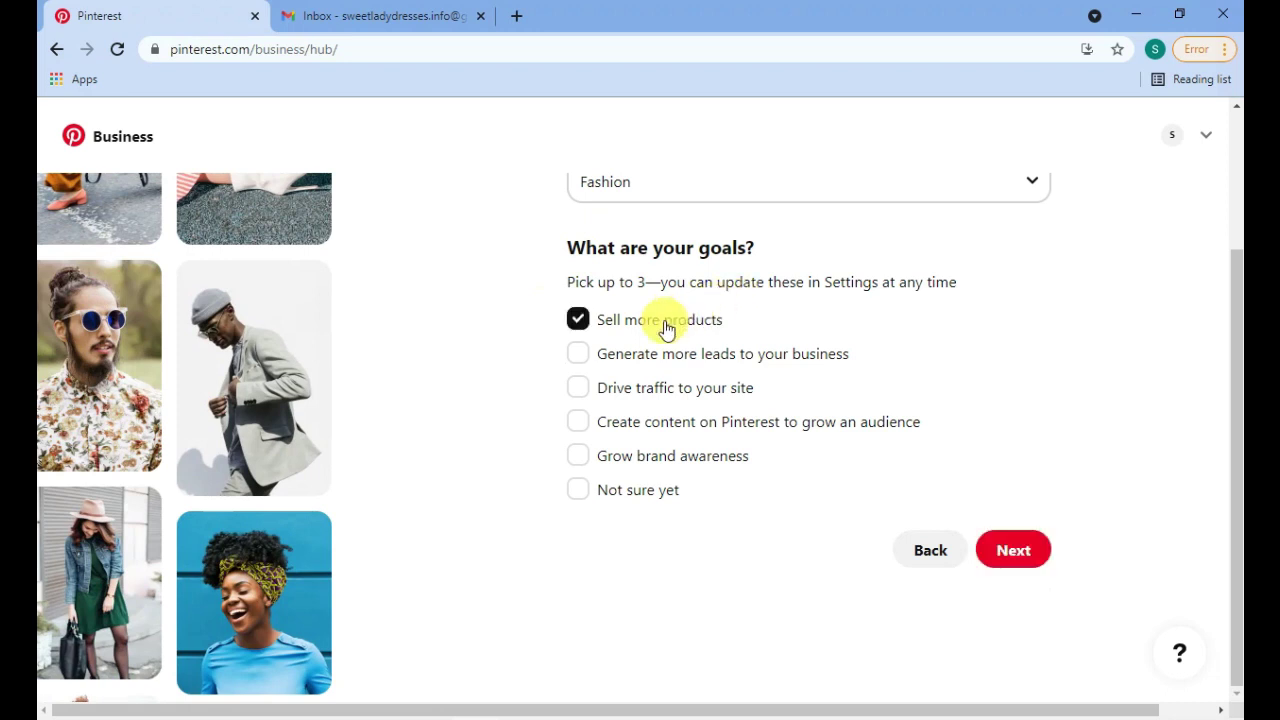
click(651, 393)
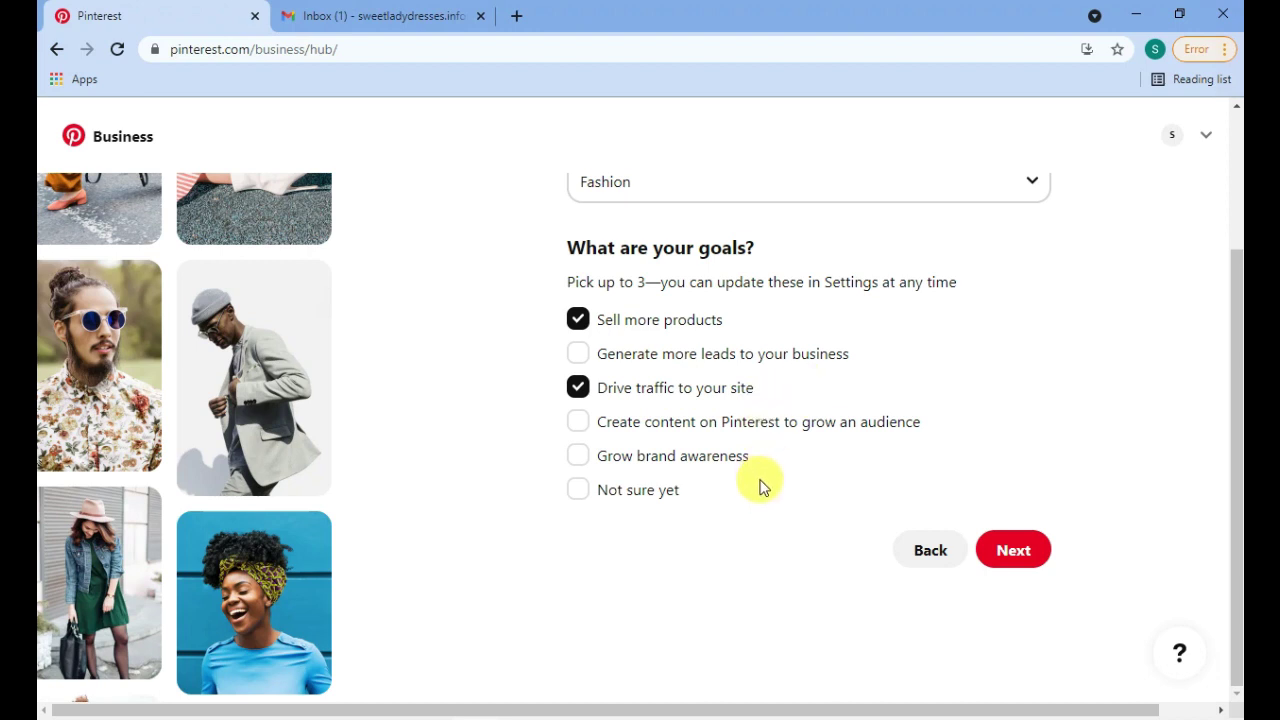
click(699, 466)
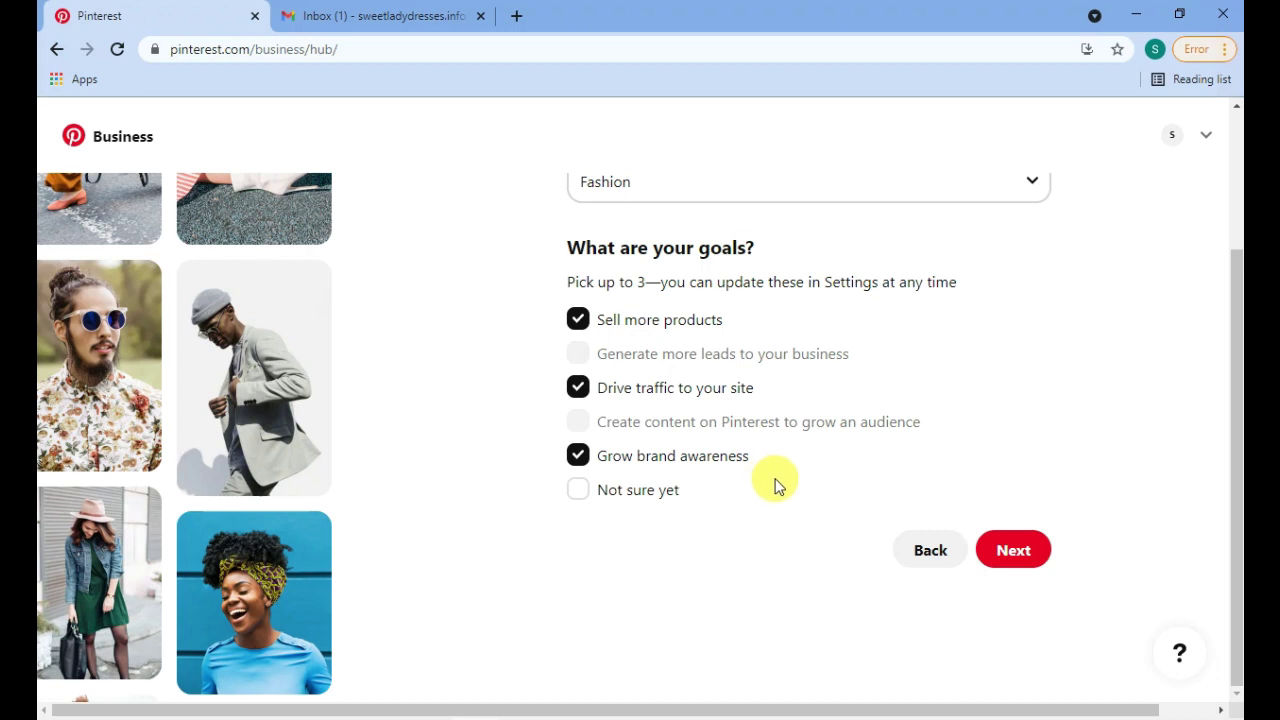
click(1042, 556)
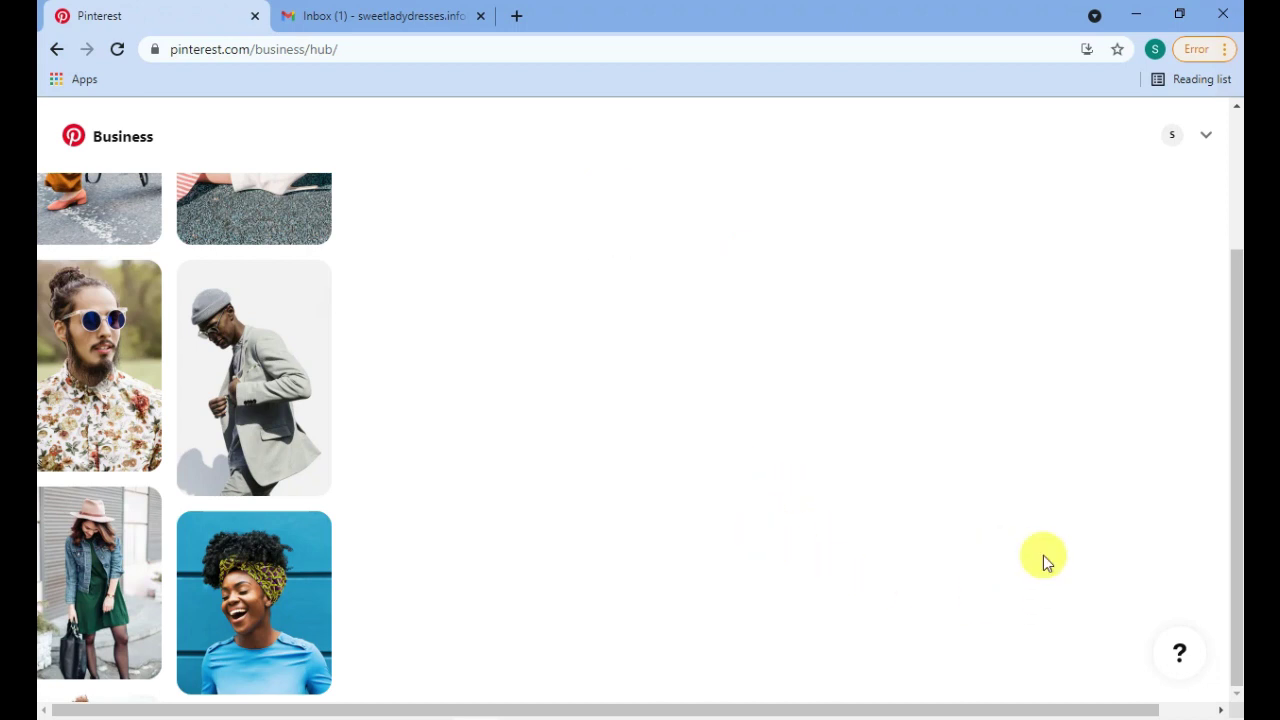
- Describe the business as Online Retail or Marketplace and continue
scroll(862, 398, up, 1)
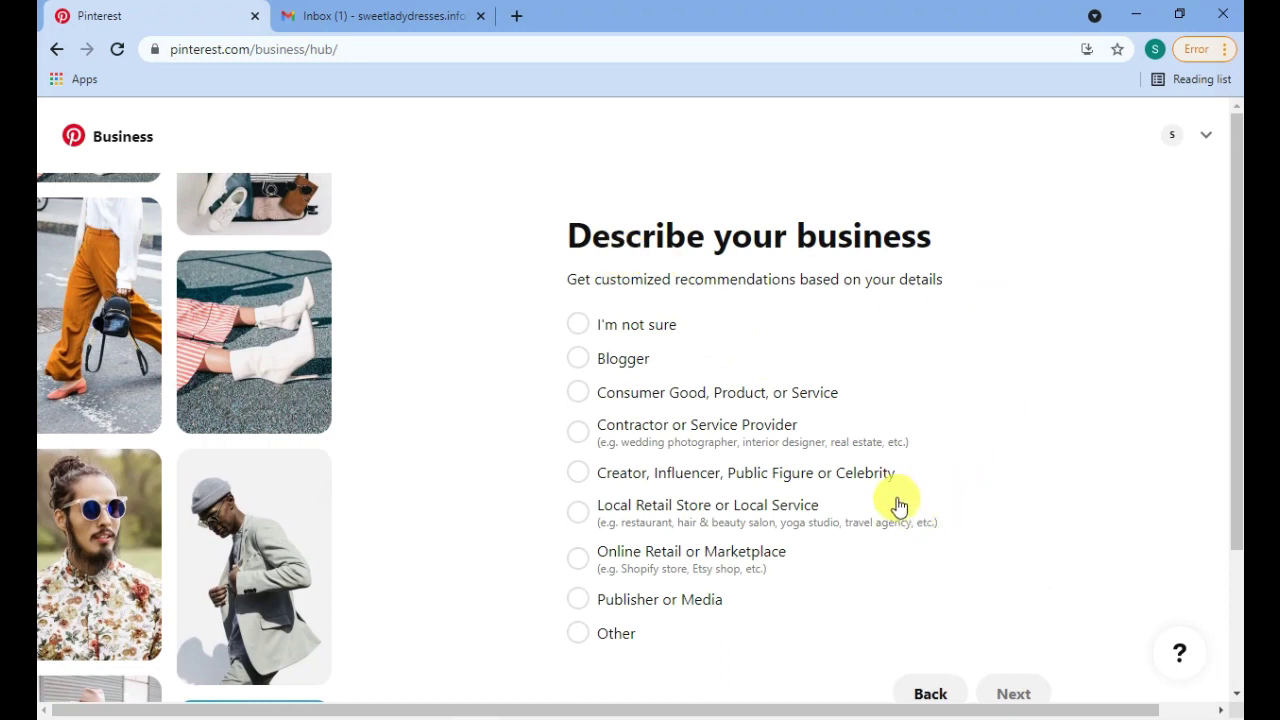
click(674, 569)
scroll(949, 527, down, 1)
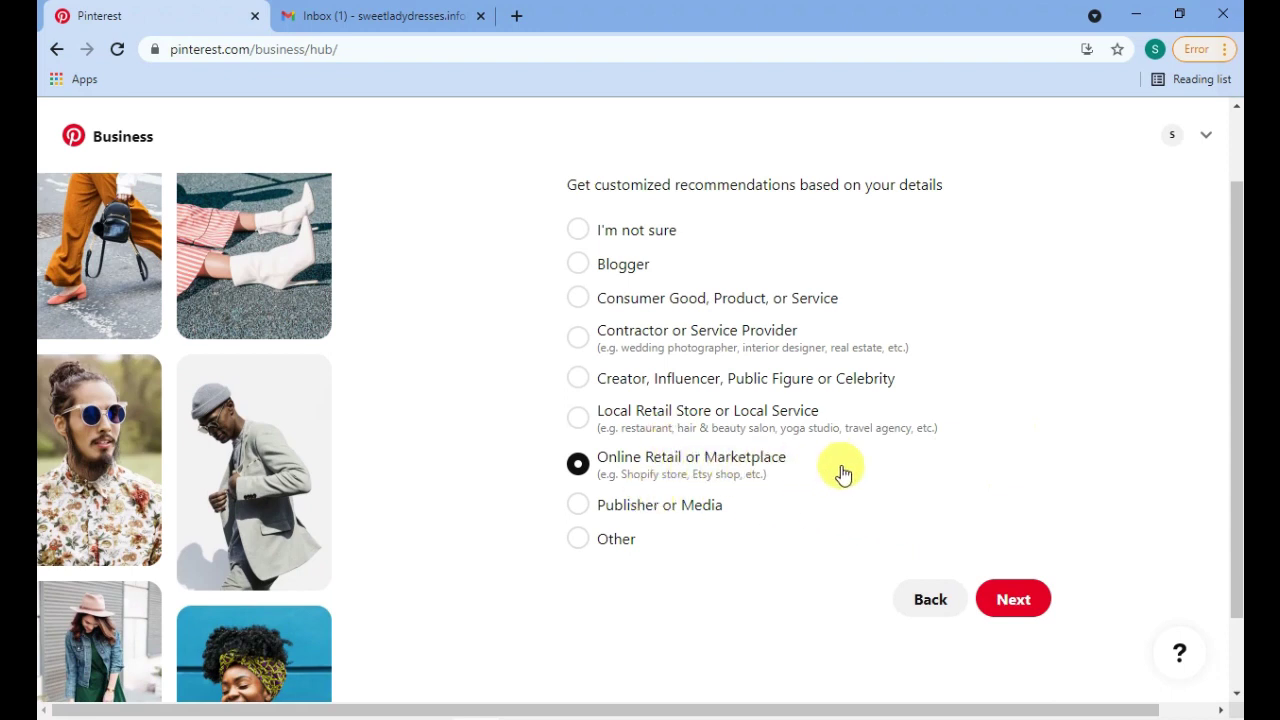
click(1001, 605)
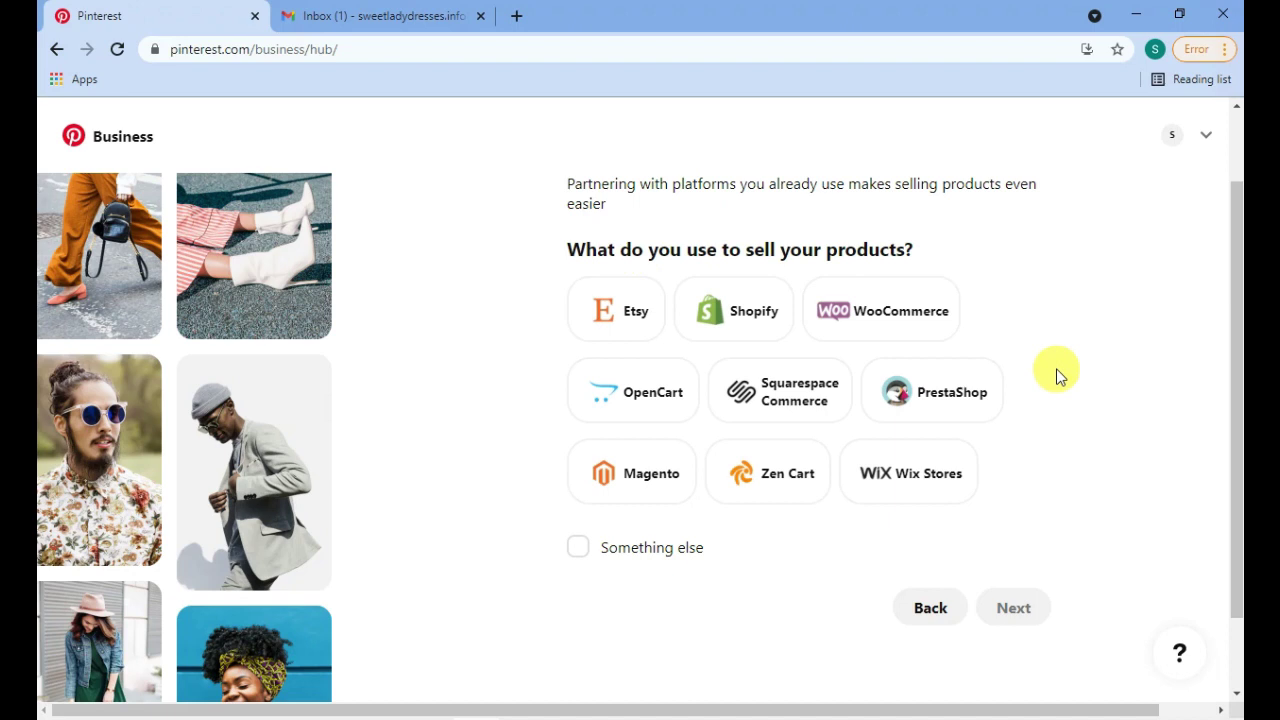
- Choose WooCommerce as the selling platform and state that the business is interested in advertising
click(895, 317)
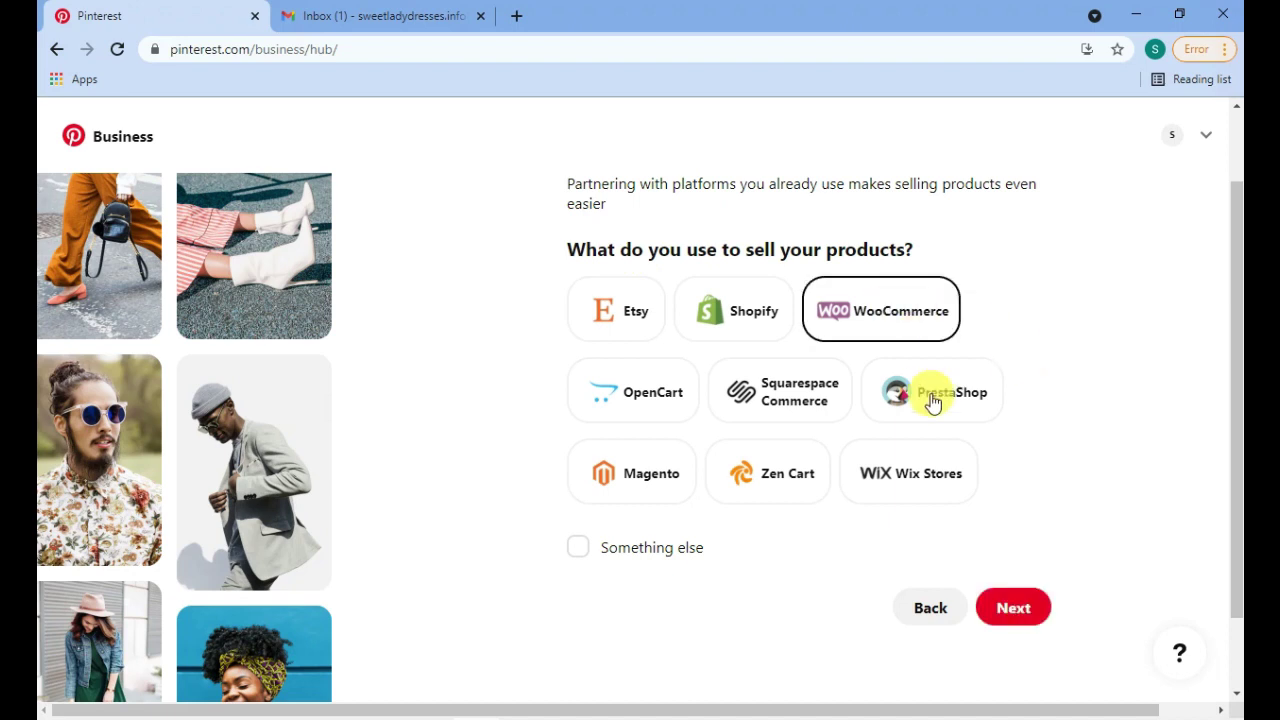
click(1010, 614)
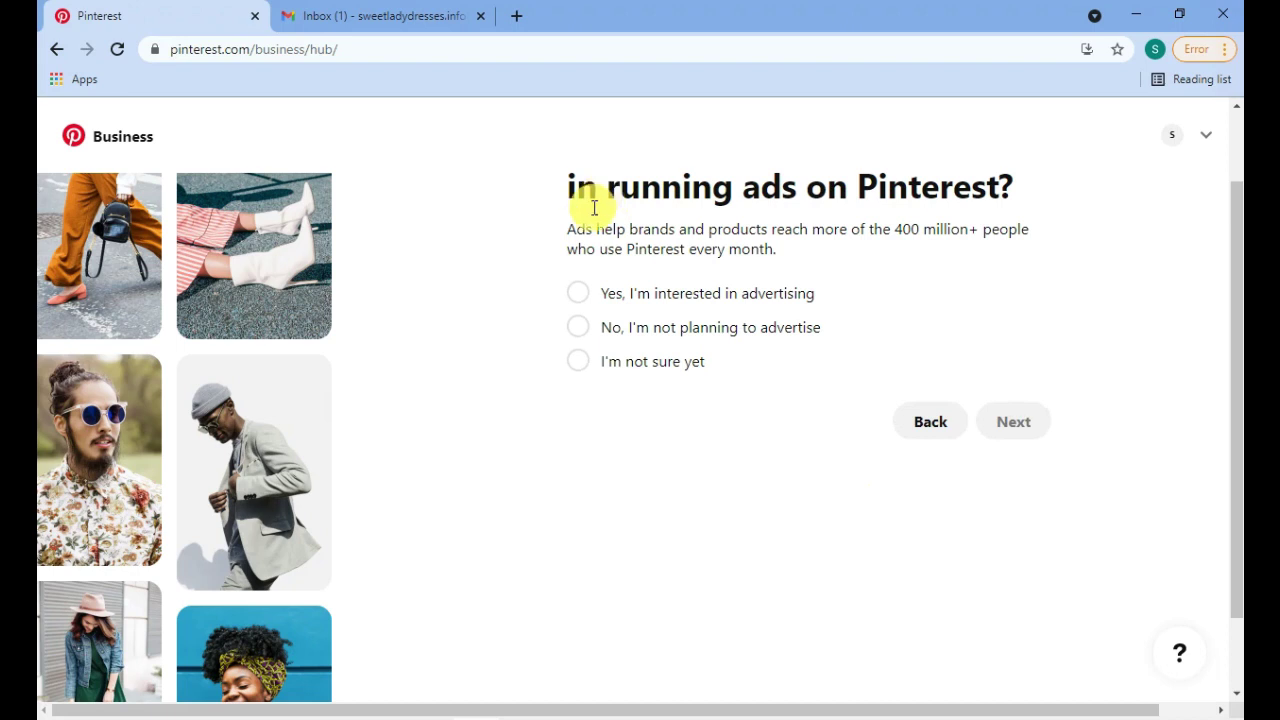
click(577, 295)
click(1030, 430)
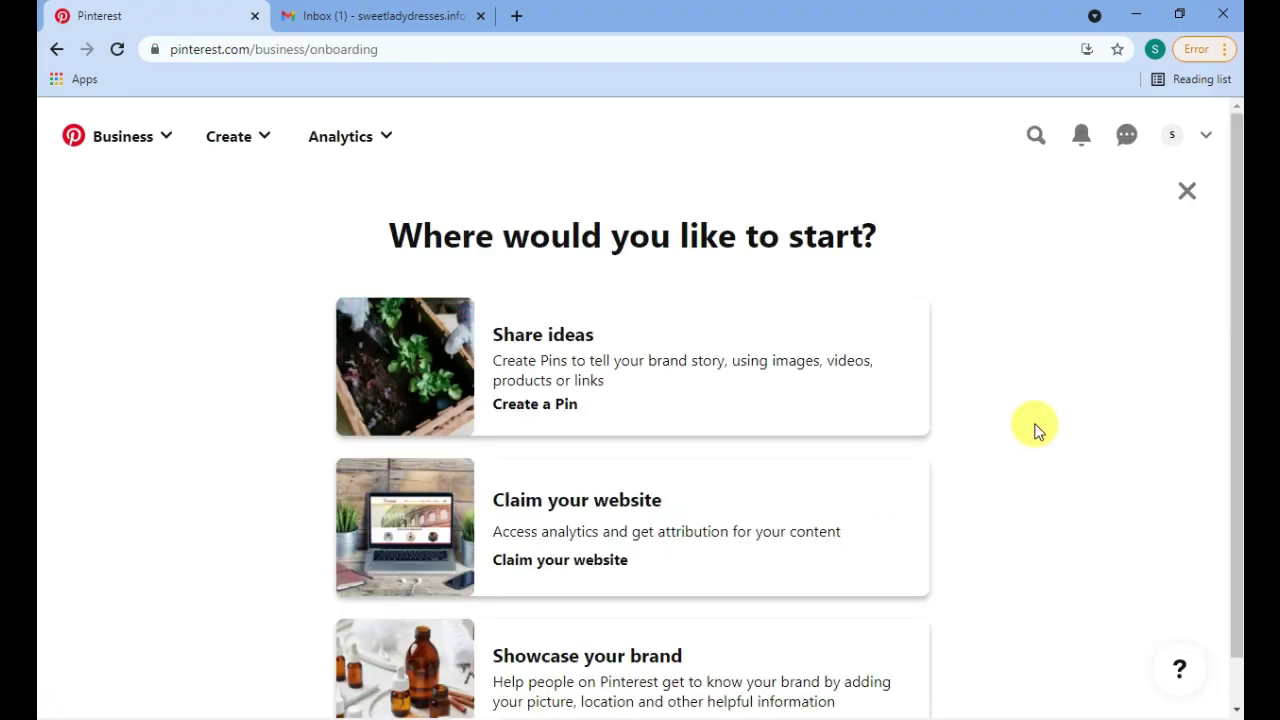
- Dismiss the suggestions on where to start and open the business account's profile page
click(1178, 204)
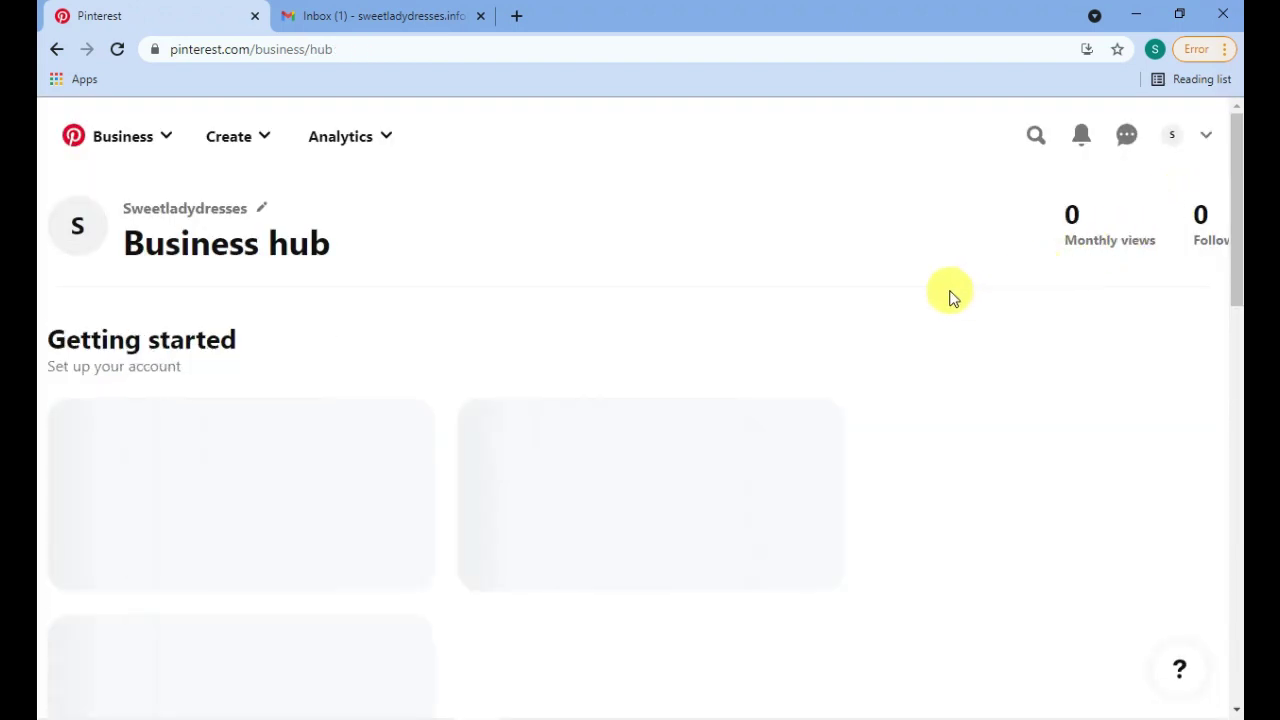
click(1175, 138)
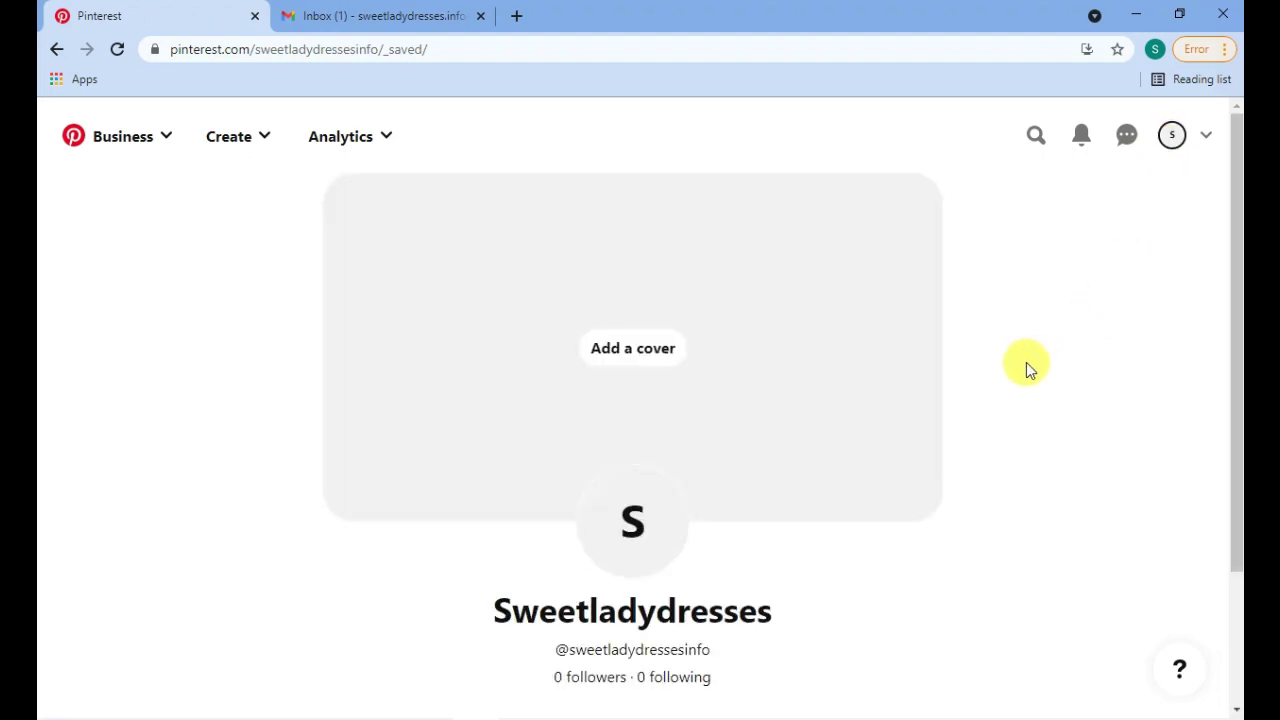
- Confirm the account's email address through Pinterest's confirmation message in Gmail and close the old Pinterest page
scroll(1026, 362, down, 2)
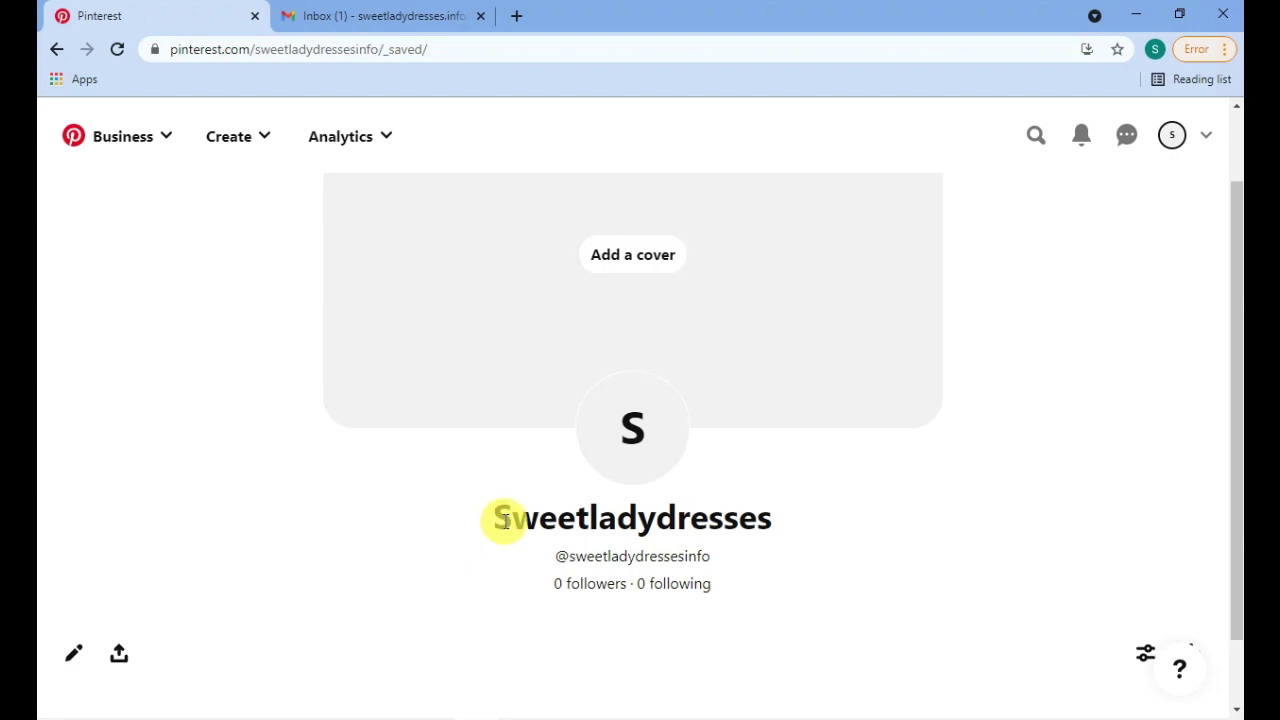
scroll(505, 520, up, 1)
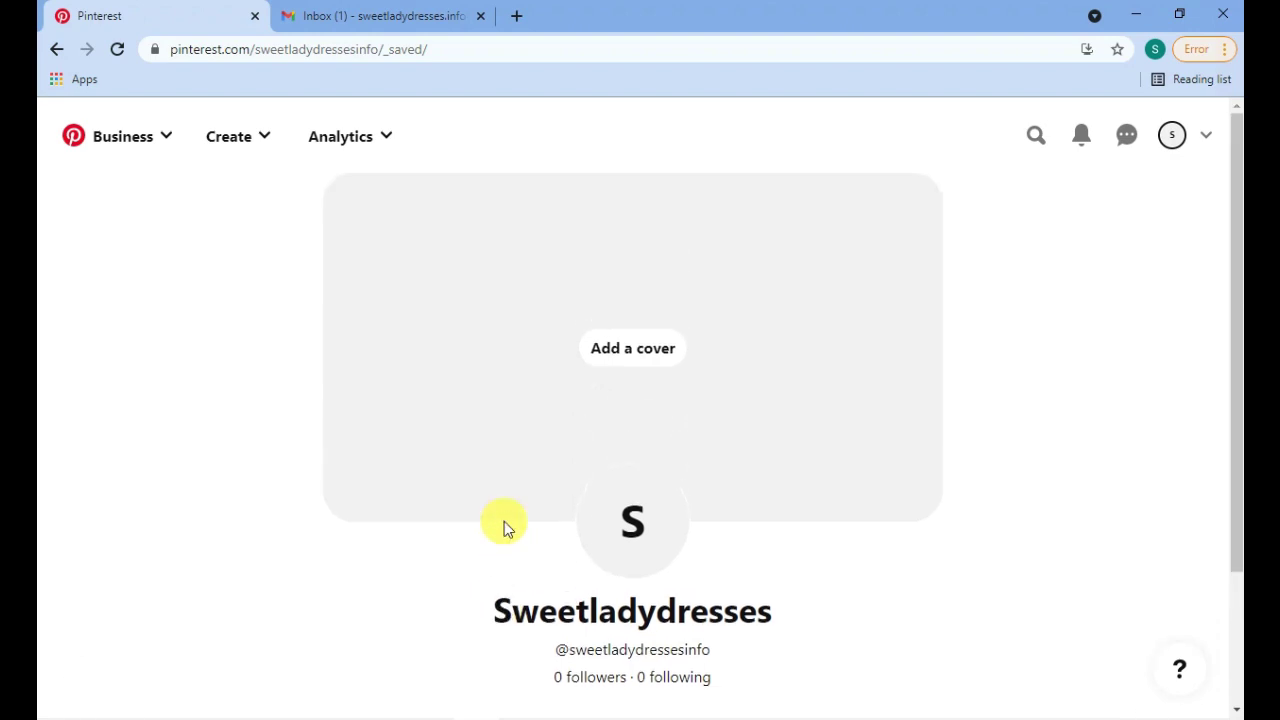
click(330, 15)
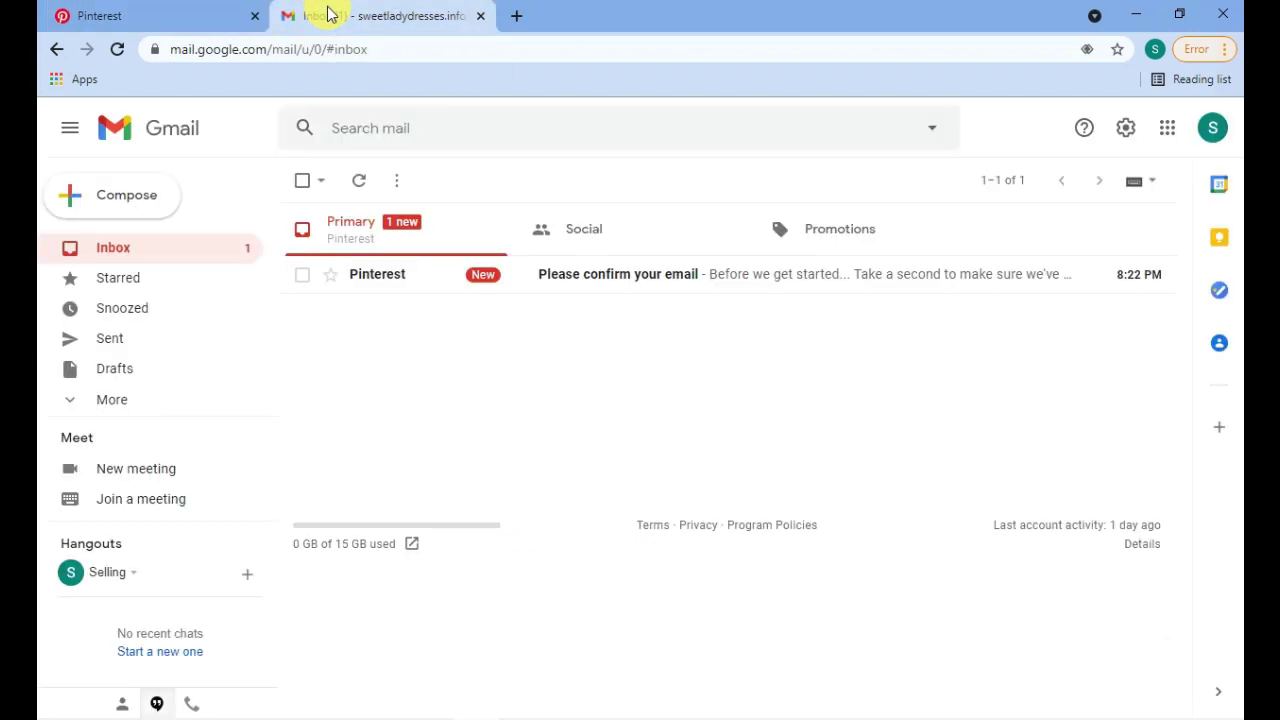
click(710, 288)
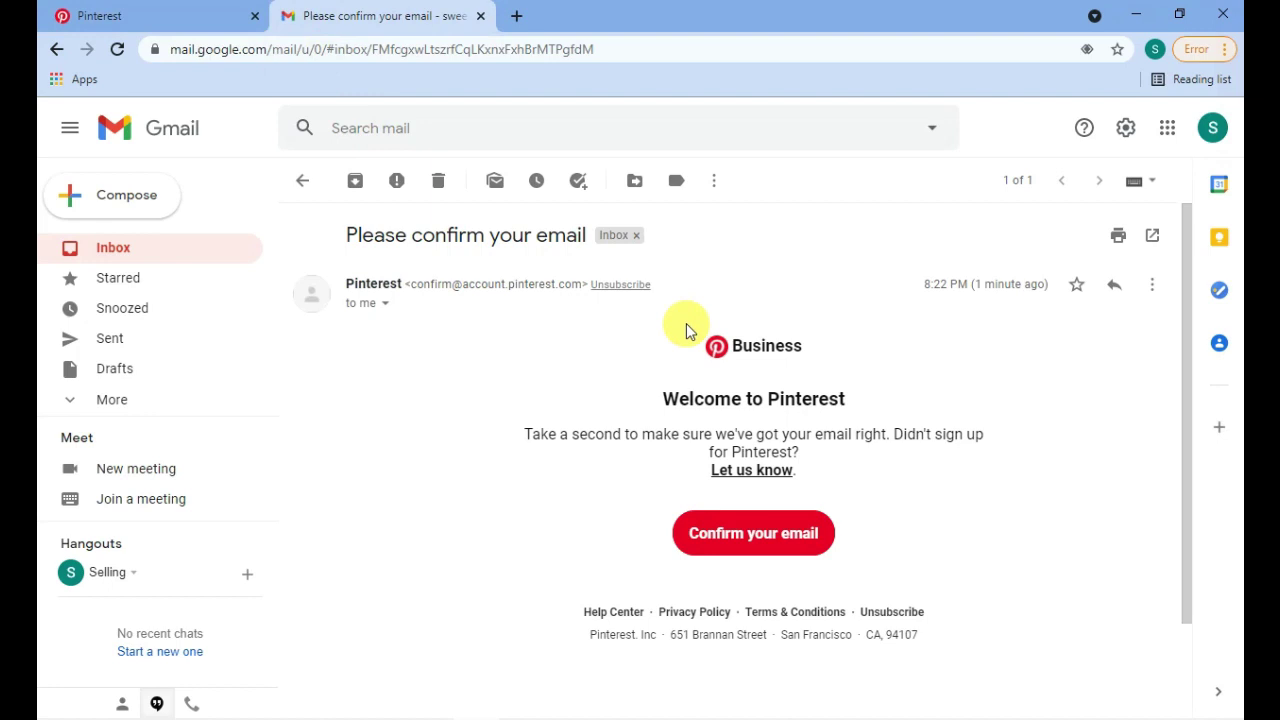
click(733, 542)
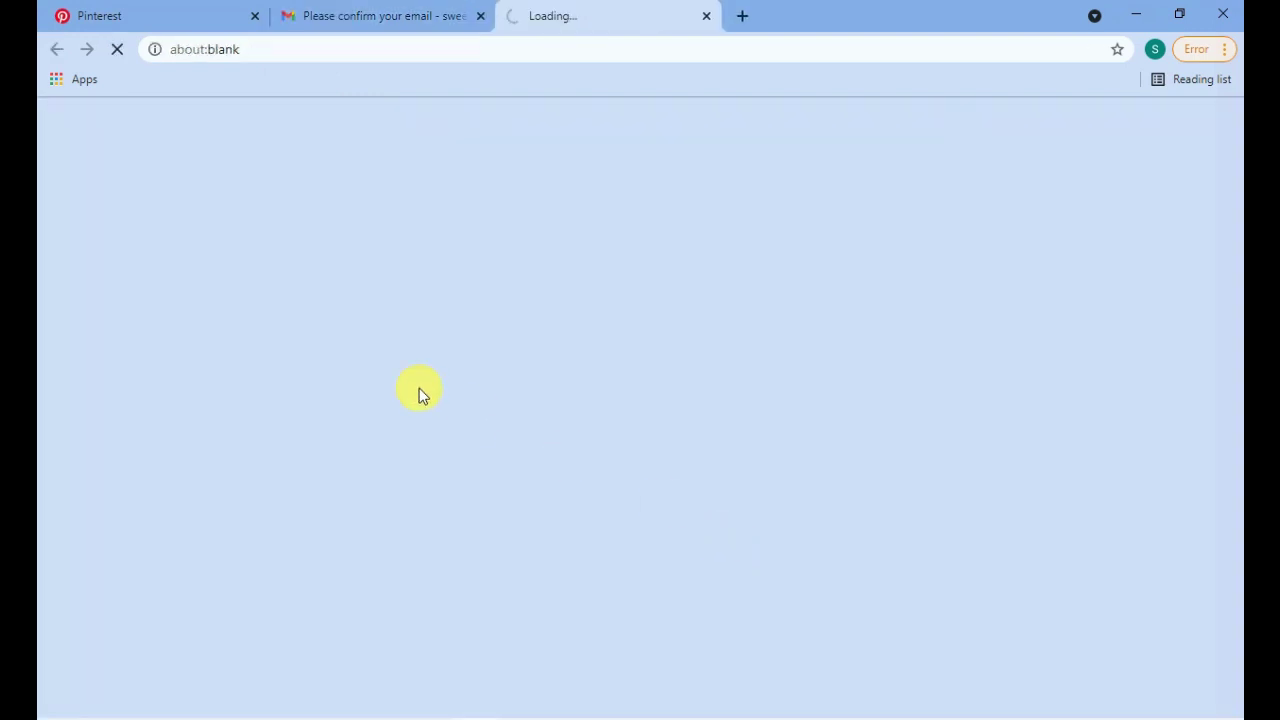
click(254, 15)
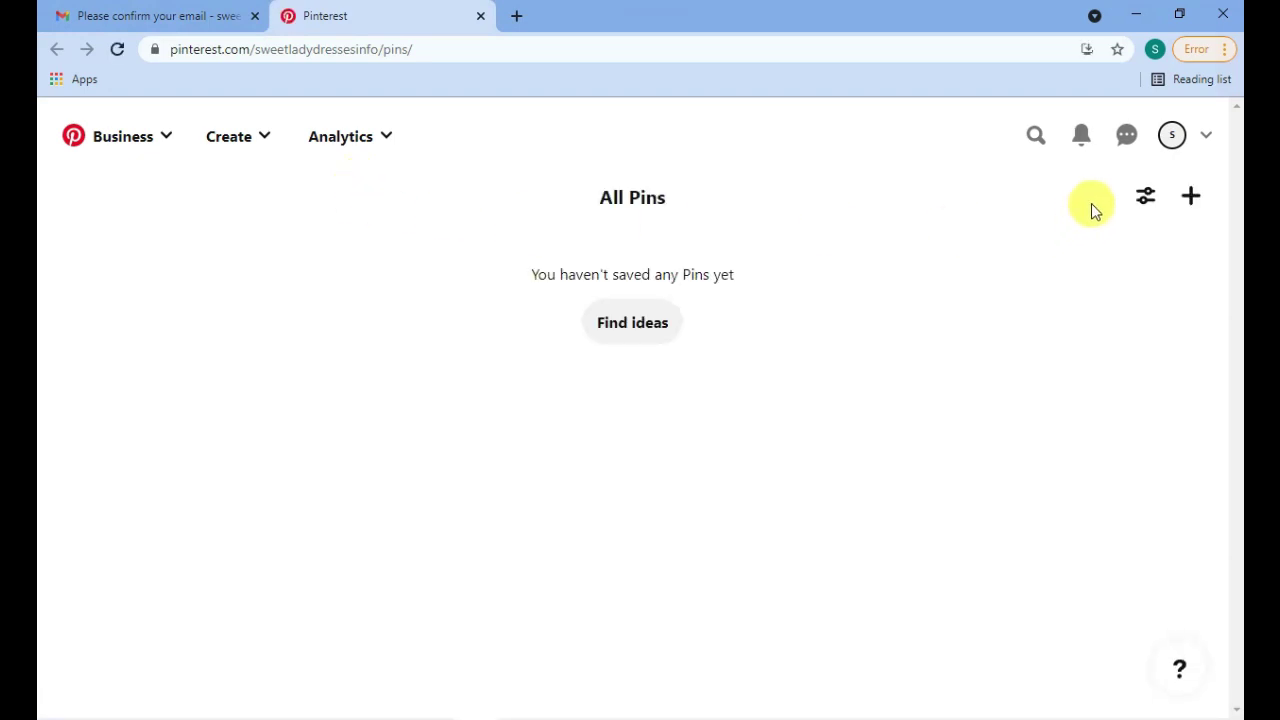
- Review the updated business profile page and open the account's profile editing settings
click(1172, 148)
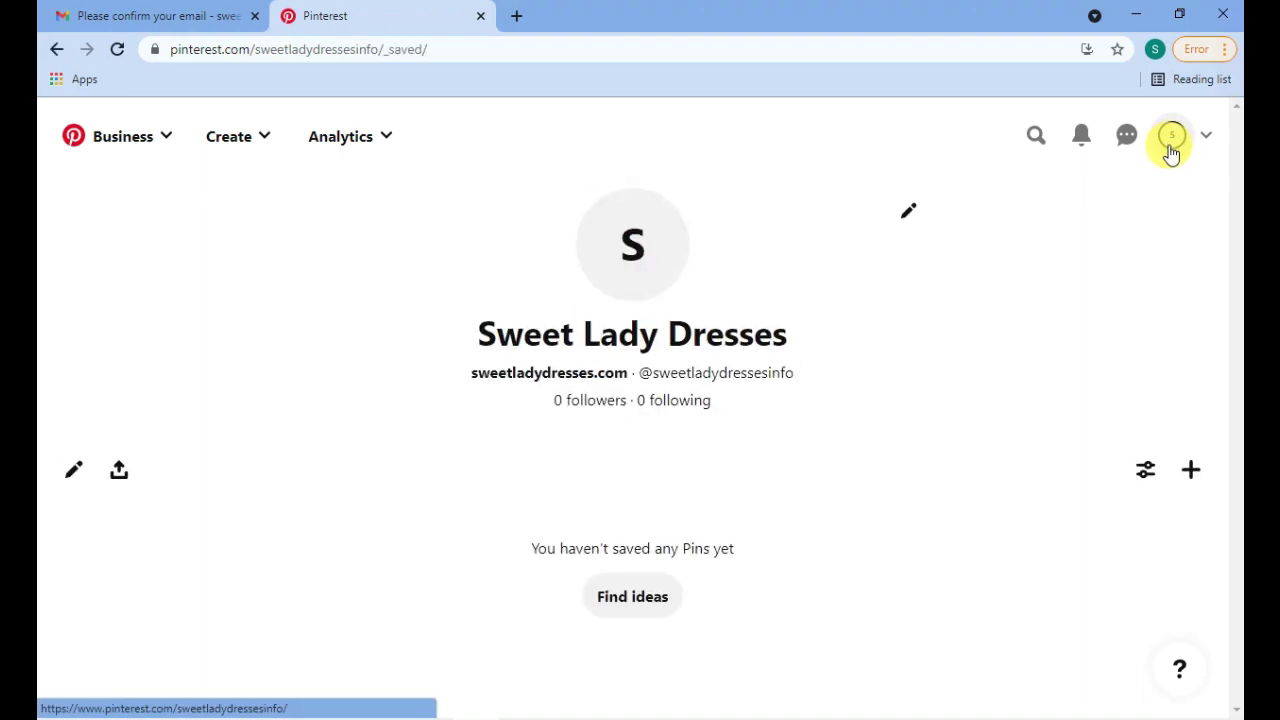
scroll(1105, 324, down, 2)
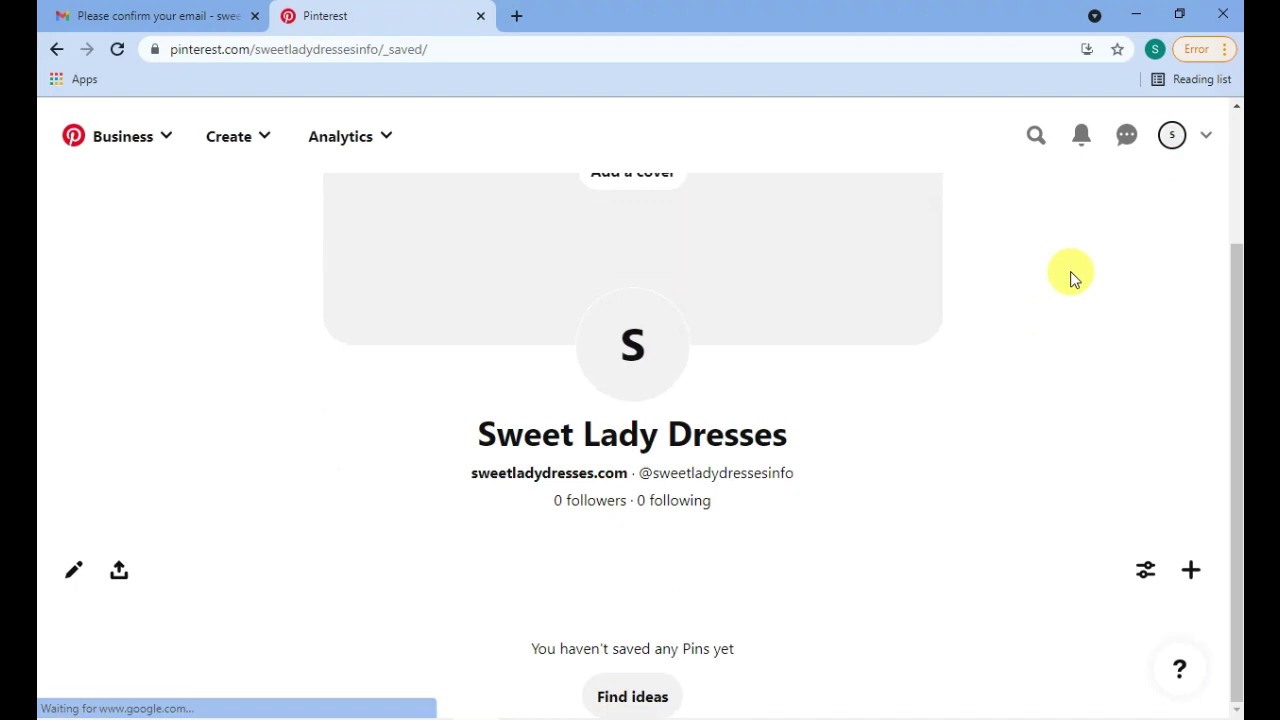
scroll(1077, 275, up, 2)
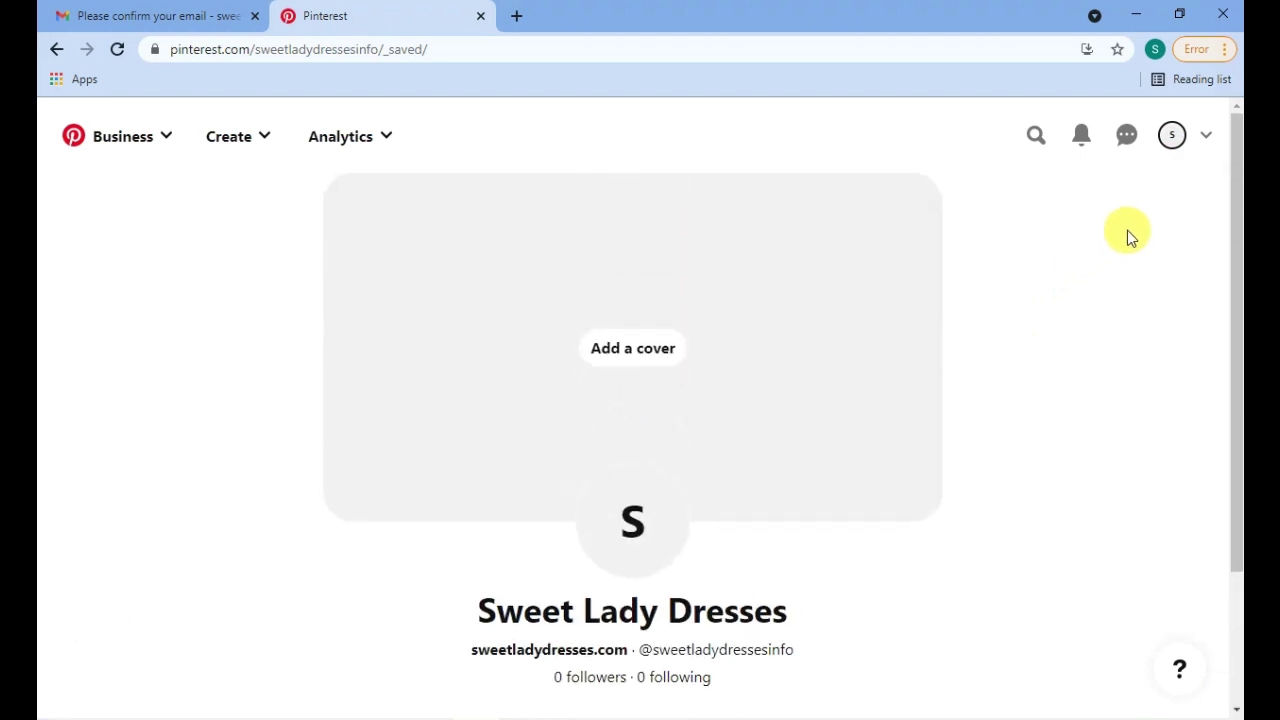
click(1206, 136)
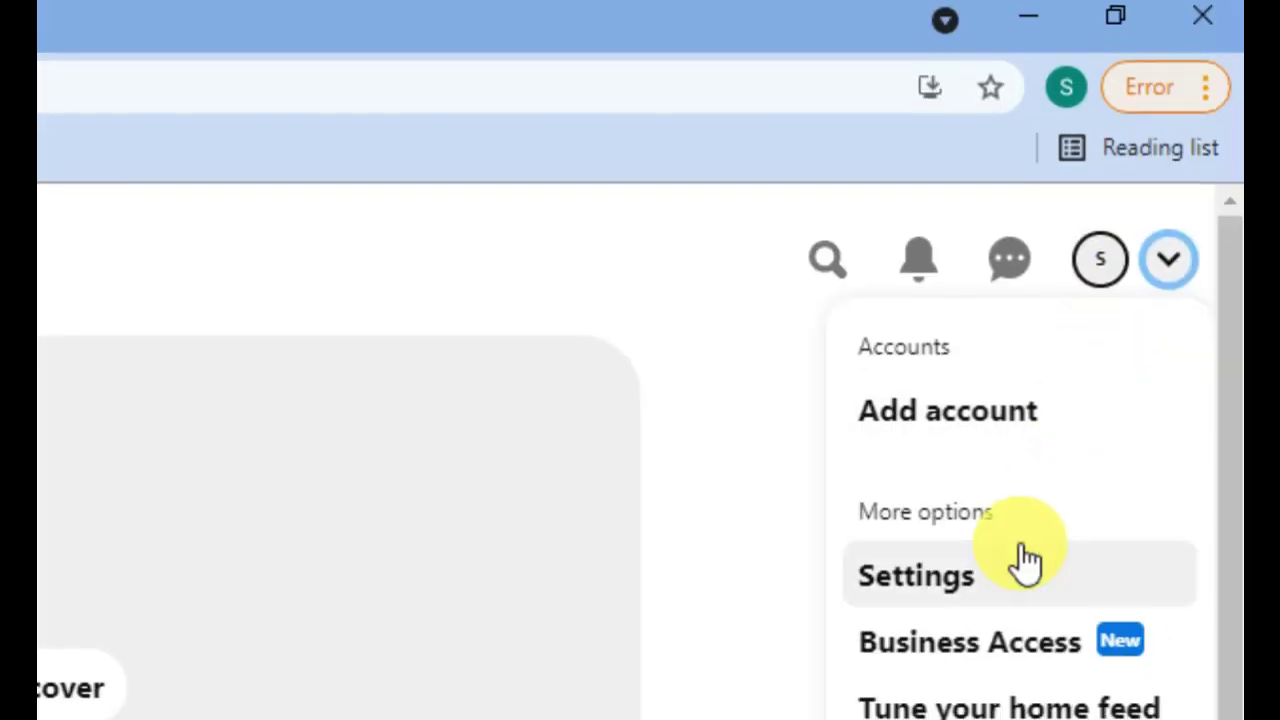
click(1080, 292)
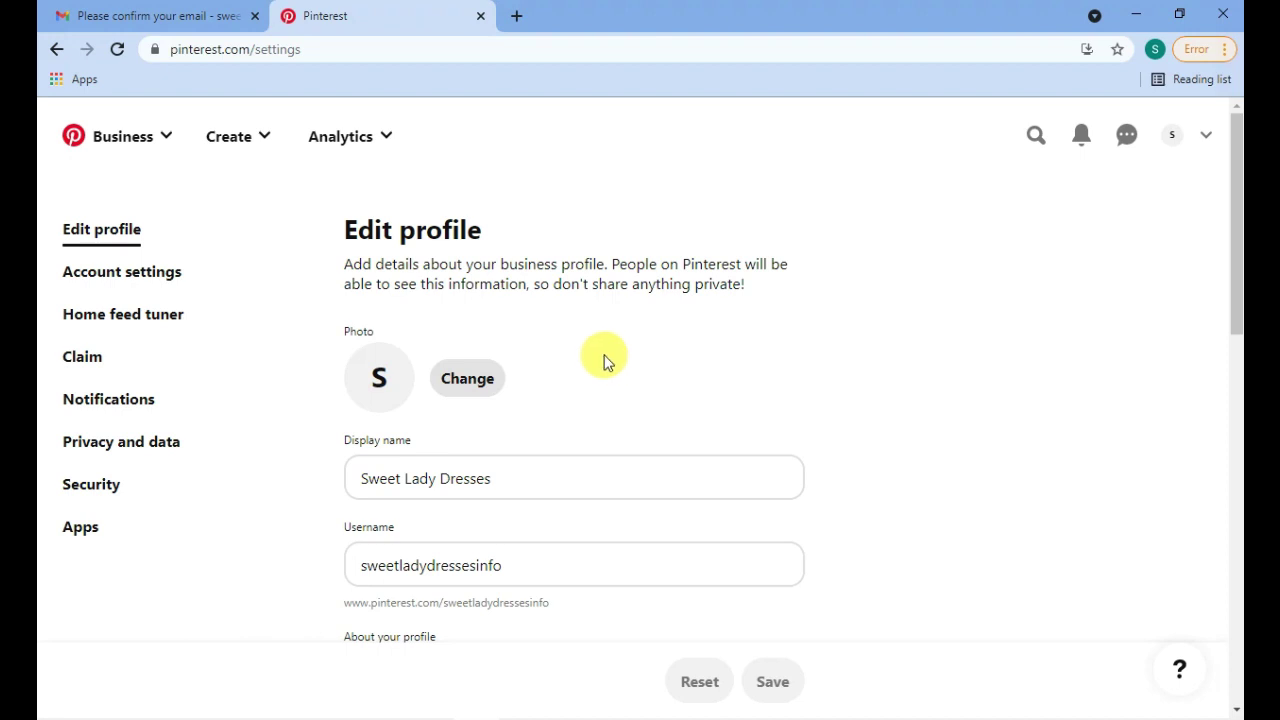
- Search Google for canva in a new browser tab and open the Canva website
click(515, 18)
text(canva)
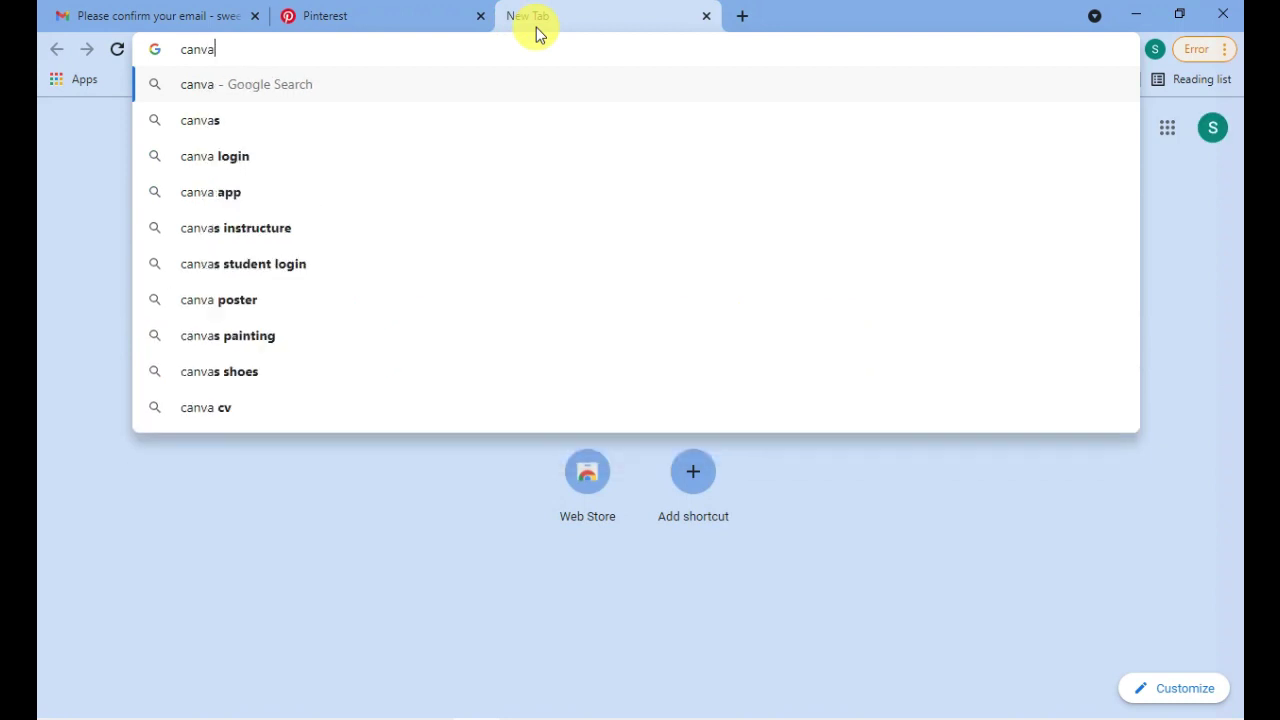
key(Return)
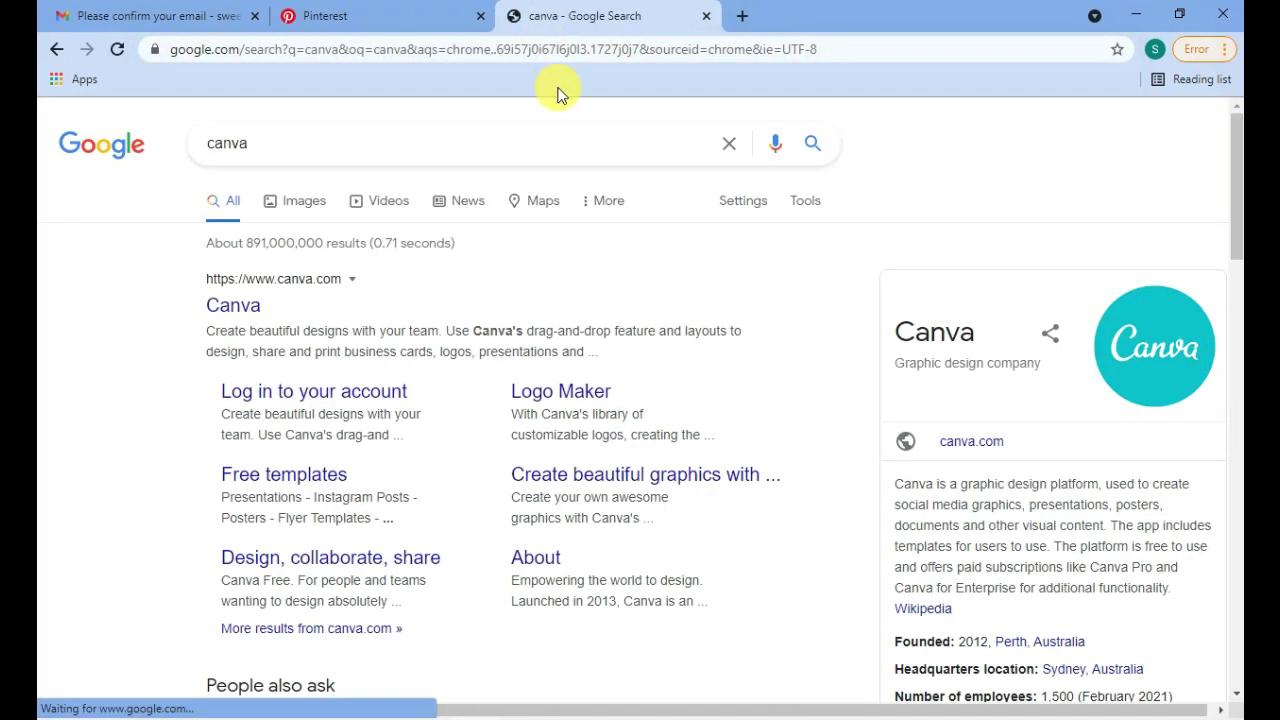
click(235, 306)
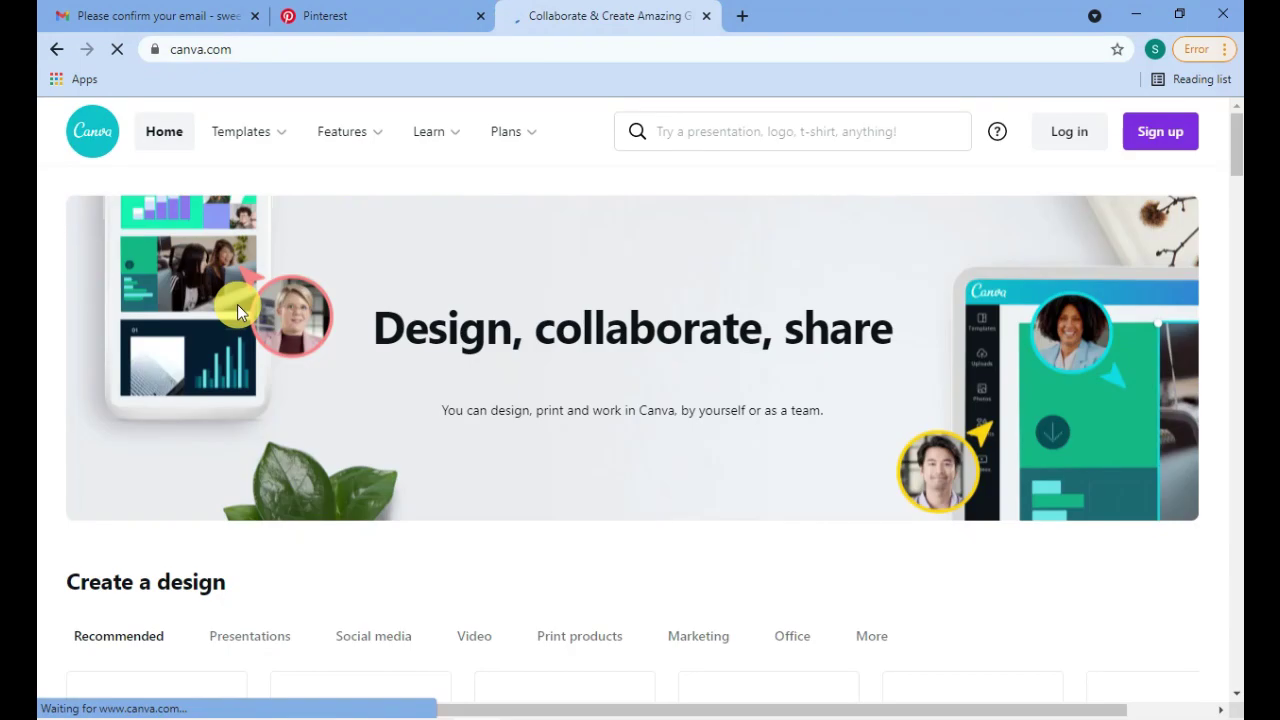
- Sign up for Canva with the store's existing Google account
click(1127, 141)
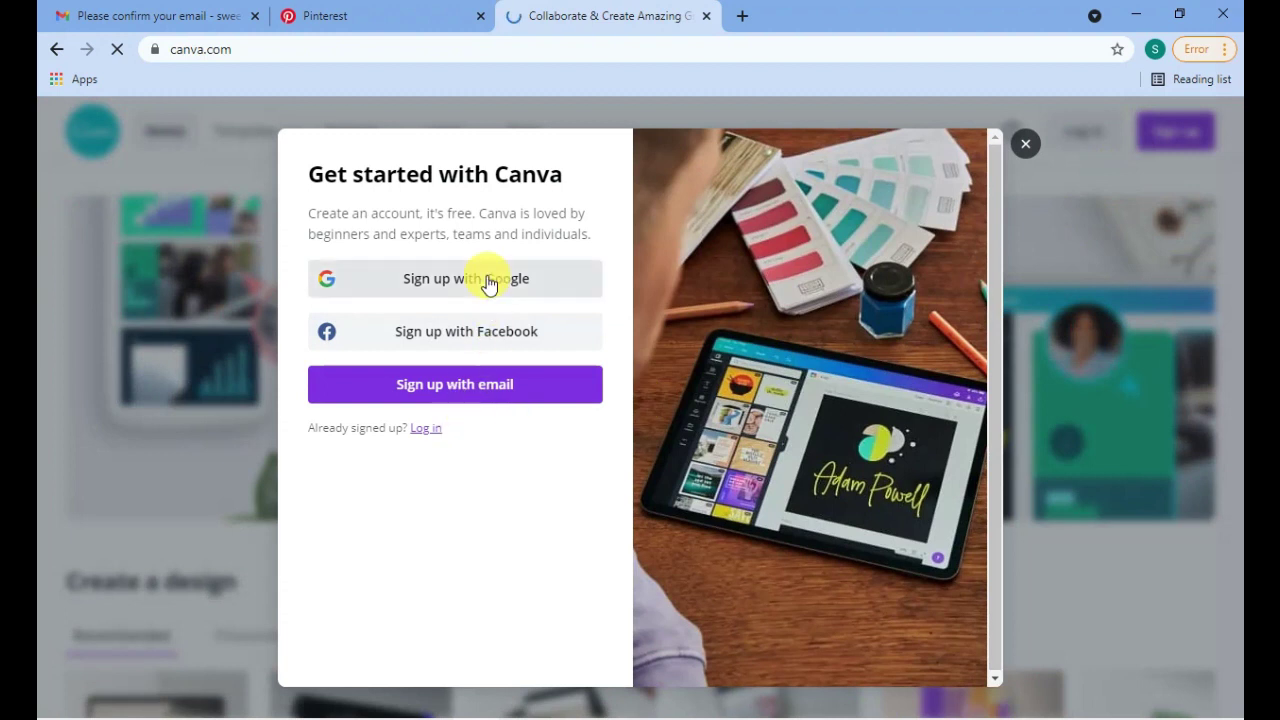
click(489, 284)
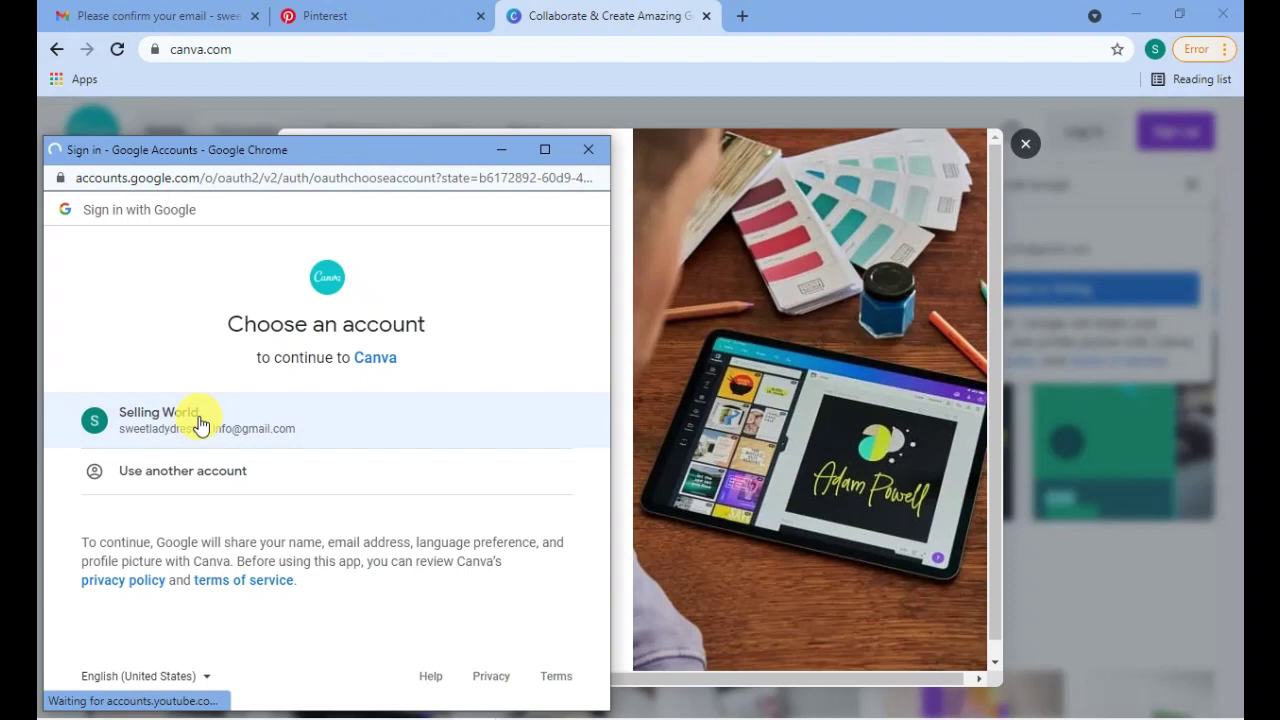
click(200, 427)
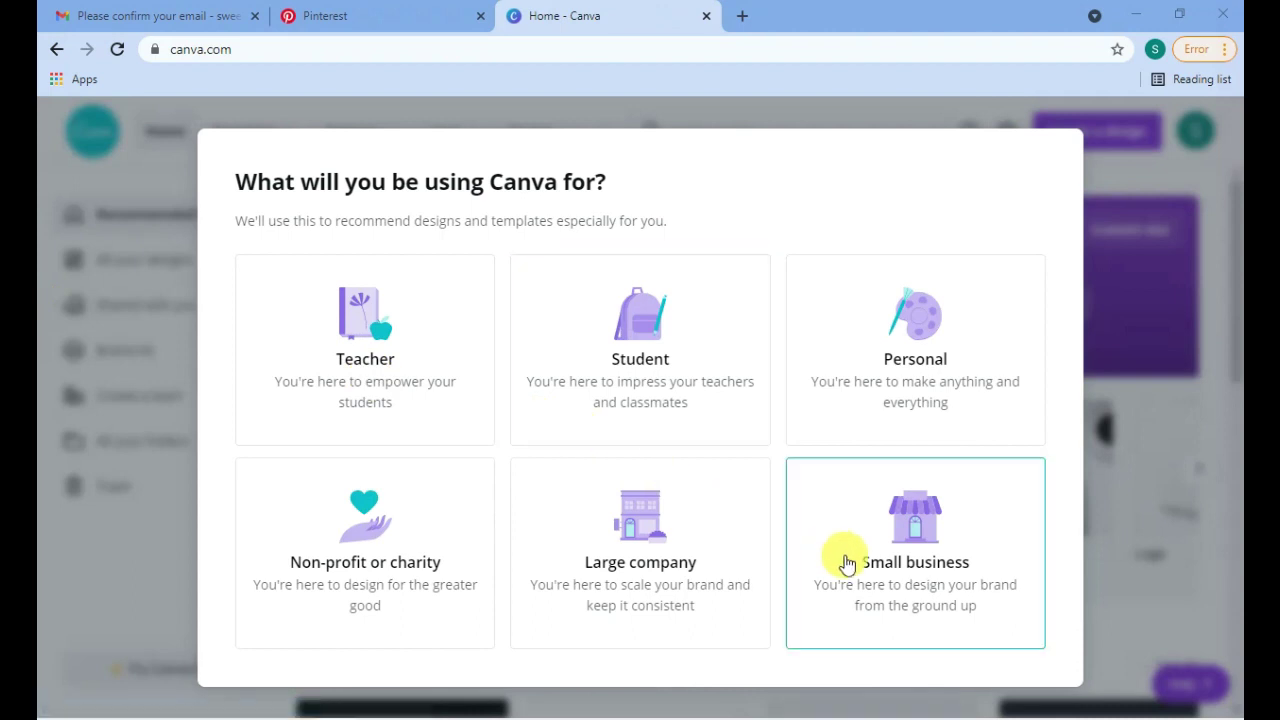
- Set the Canva usage to Small business and skip the team details, Canva Pro trial and team invitations
click(984, 645)
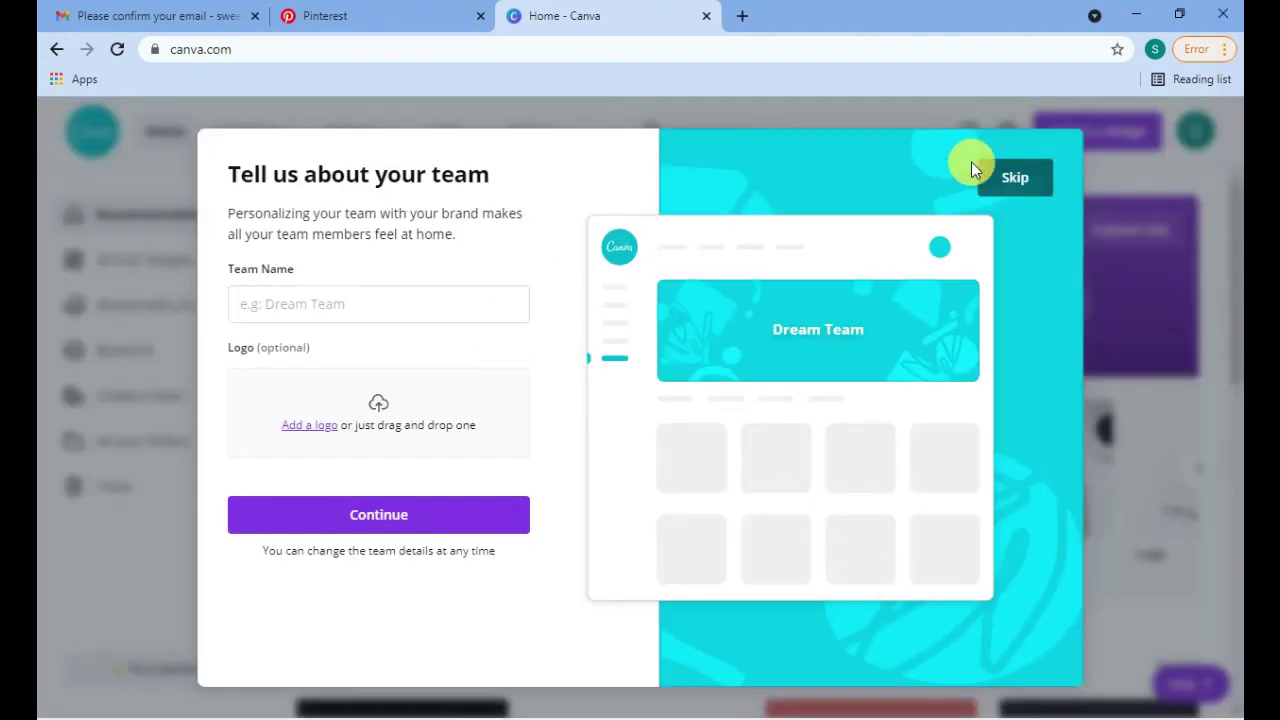
click(1012, 178)
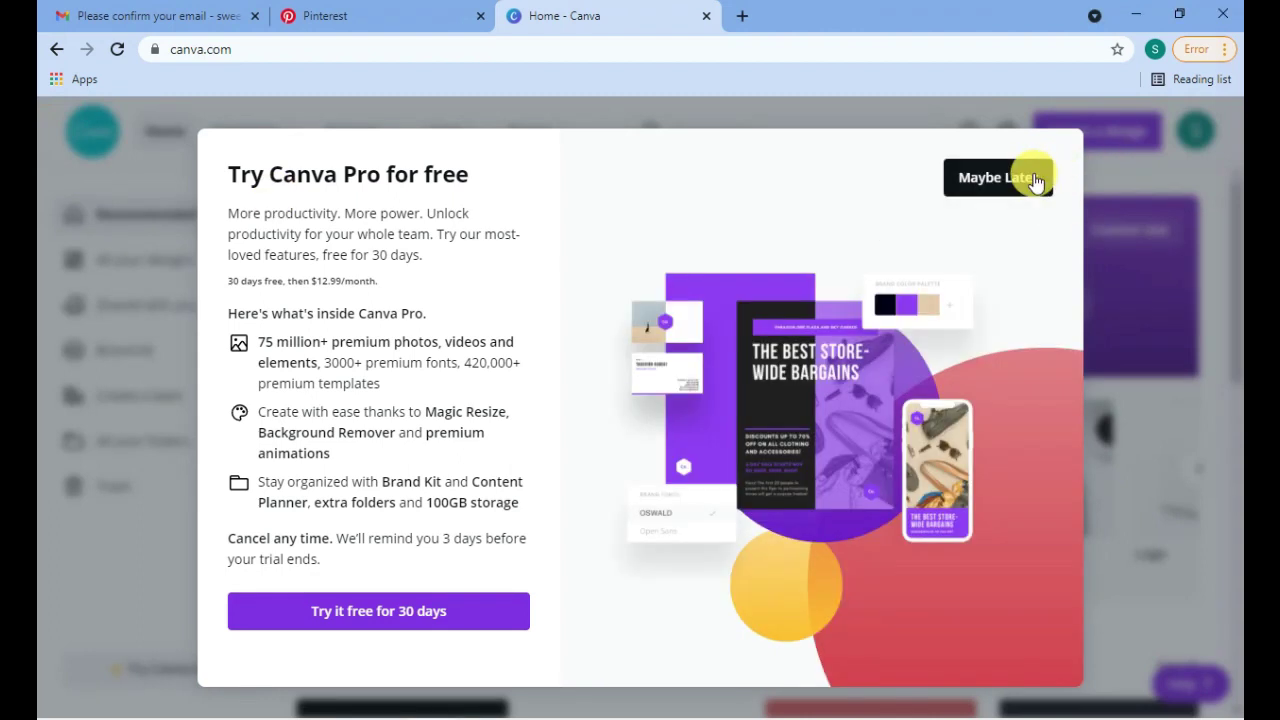
click(1036, 182)
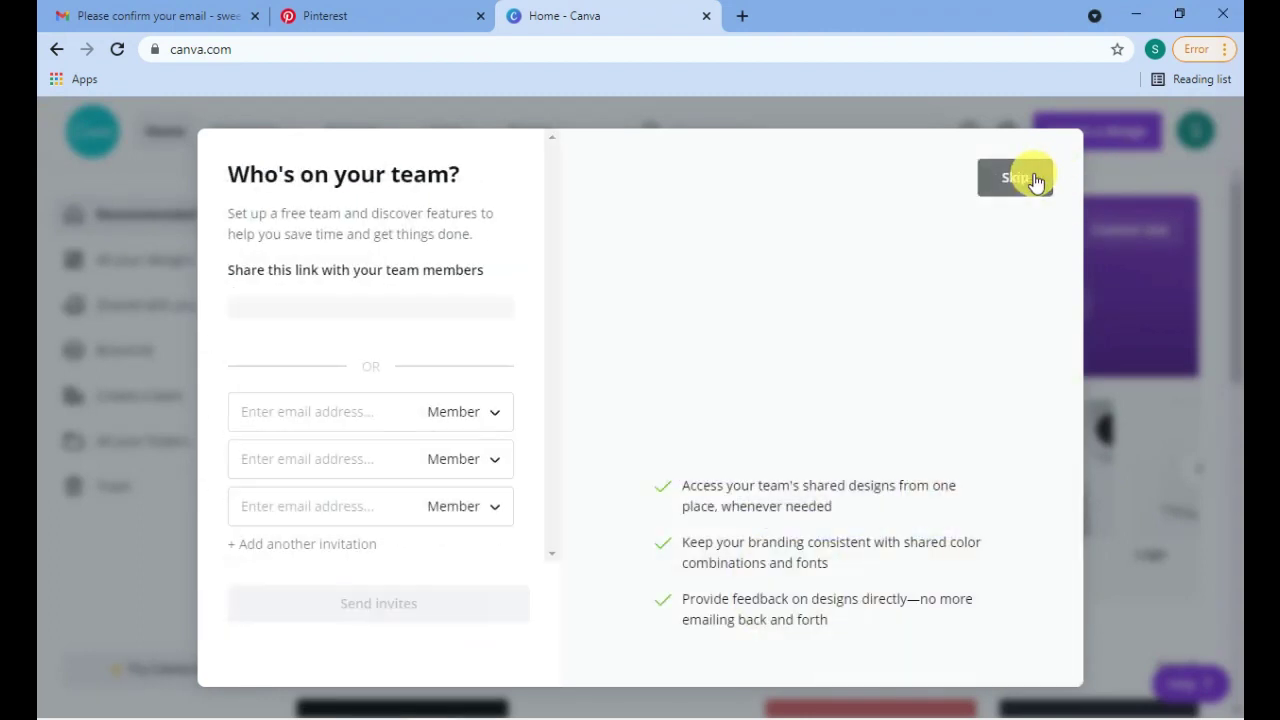
click(1036, 180)
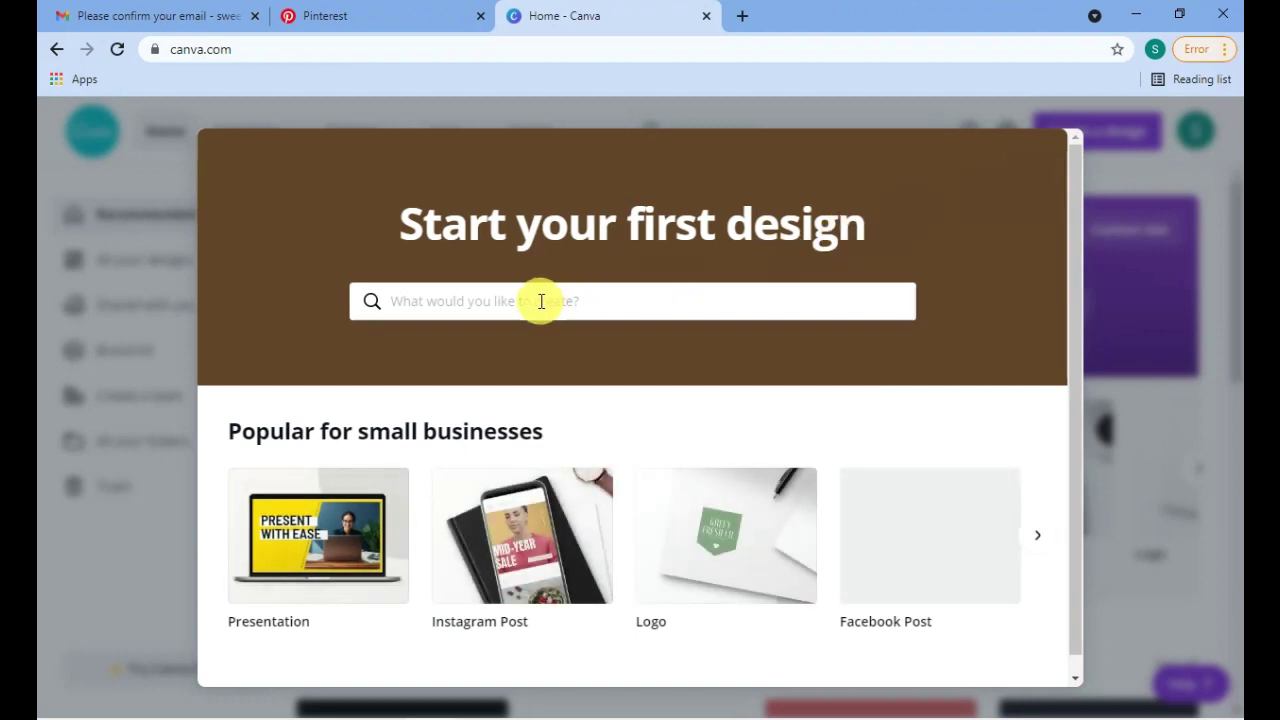
- Start a new Logo design and search its templates for fashion
text(Logo)
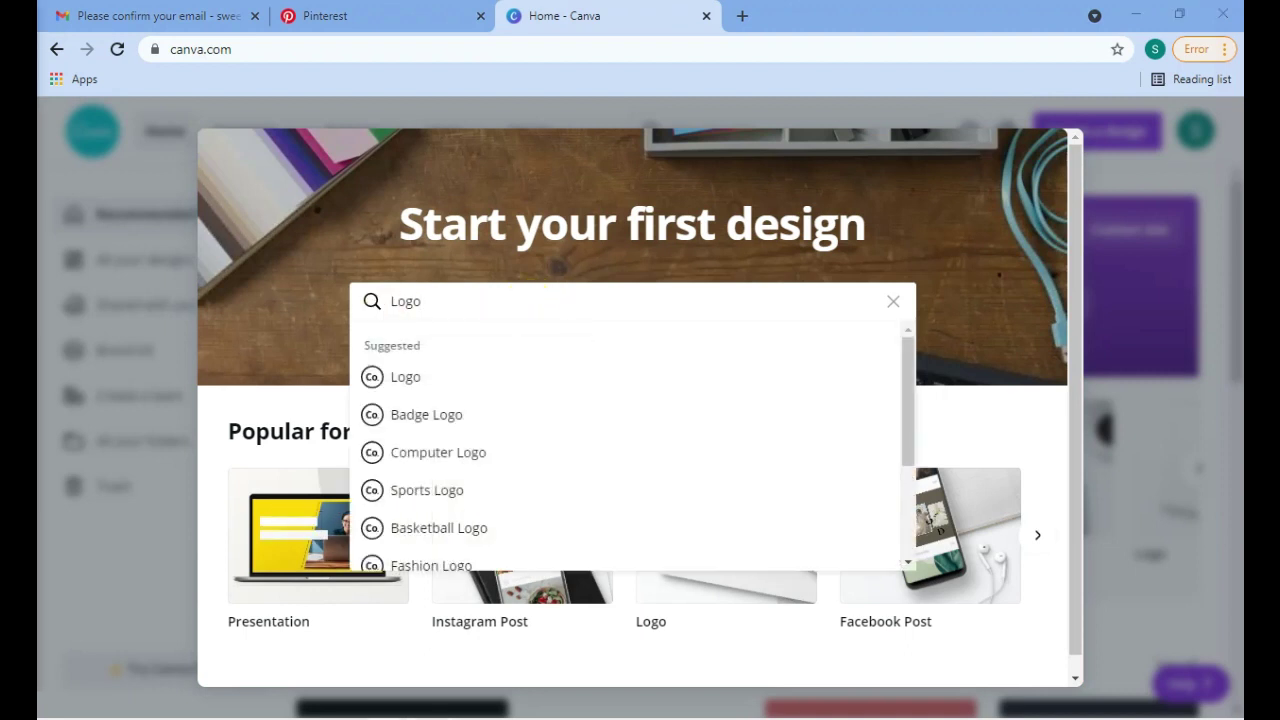
click(415, 389)
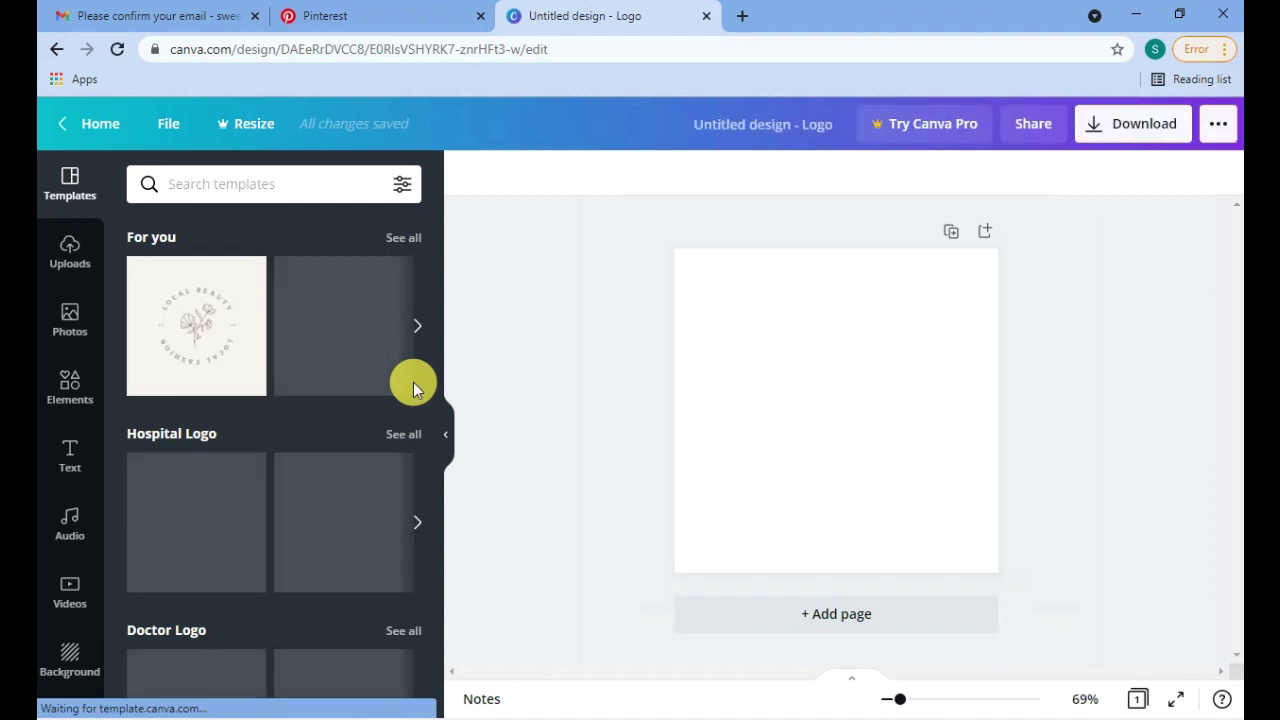
click(331, 183)
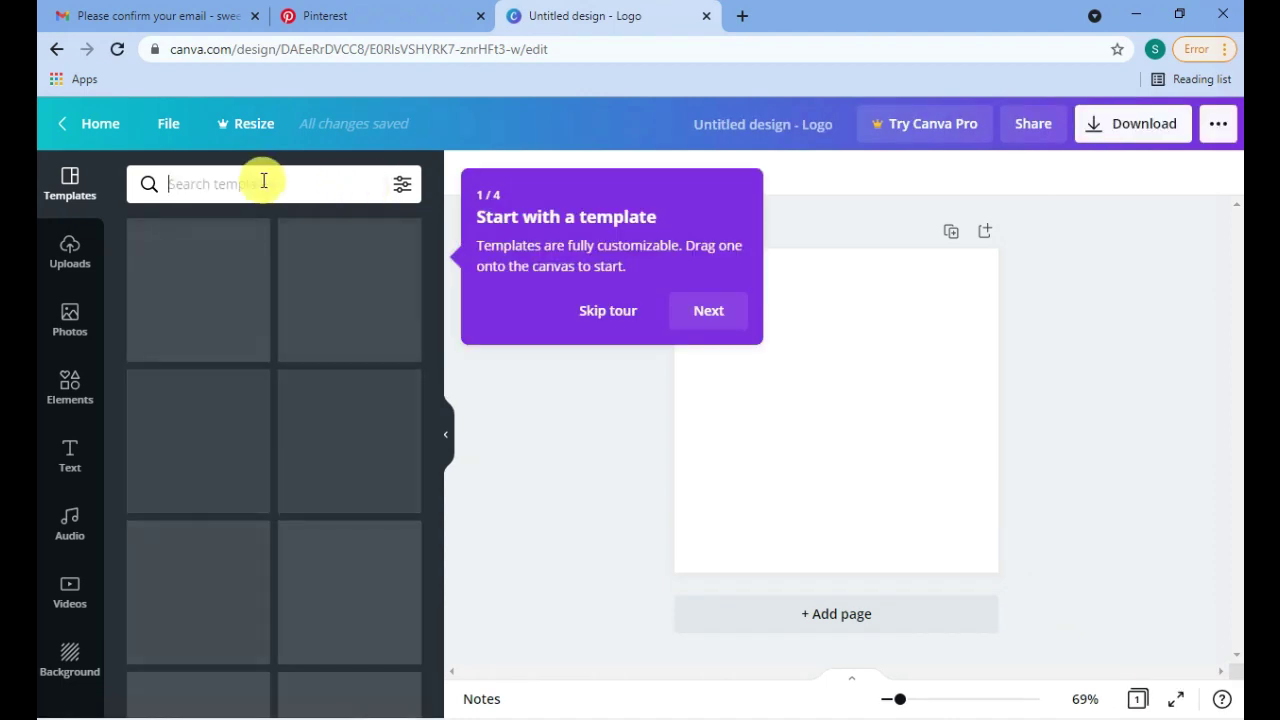
text(fashion)
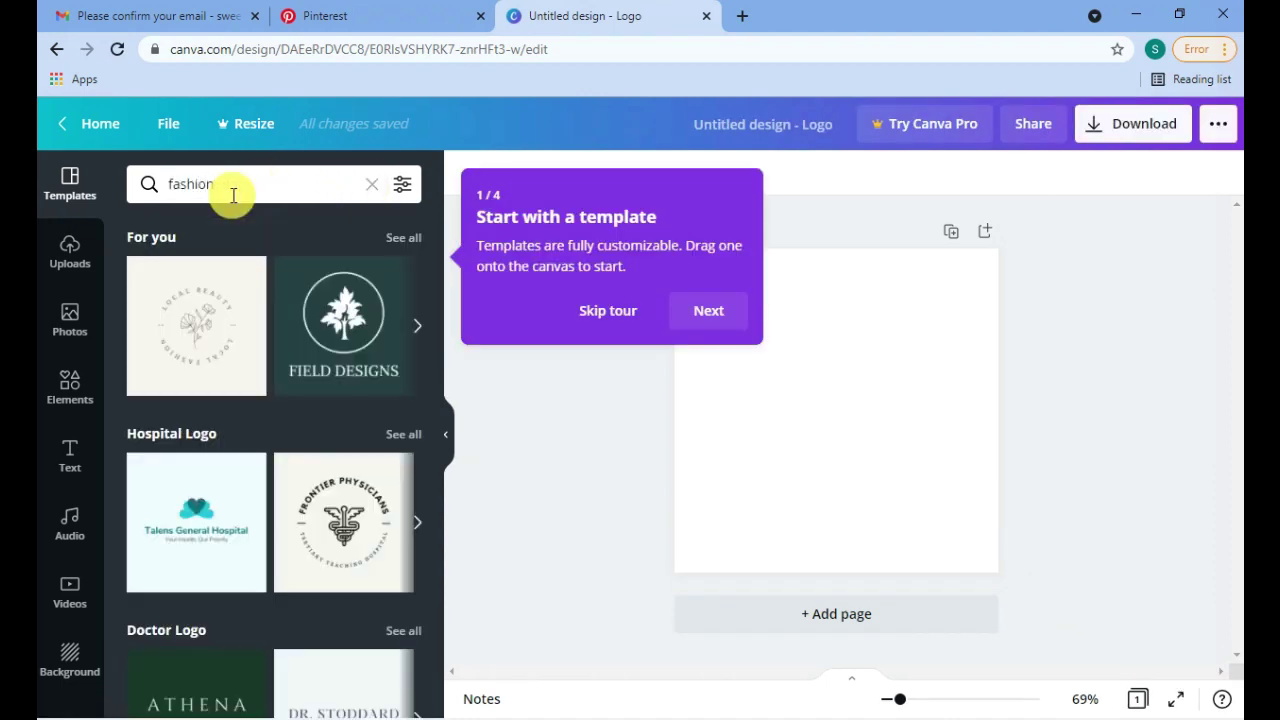
key(Return)
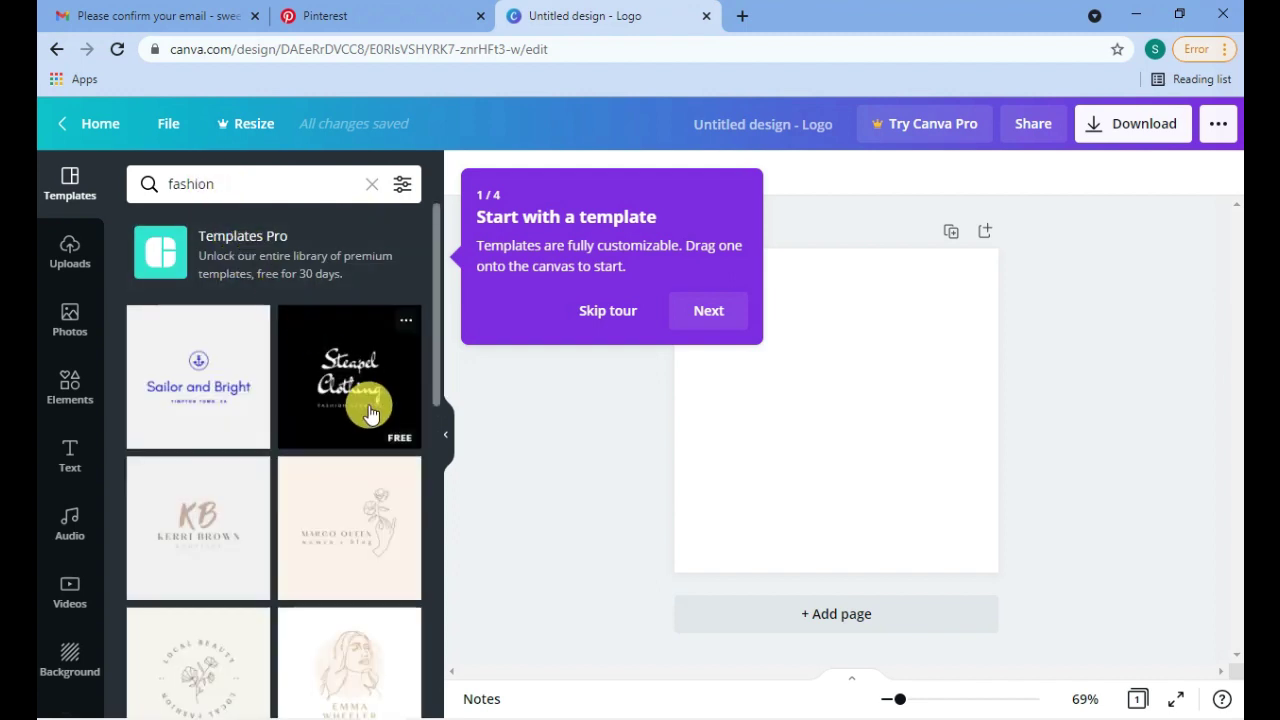
- Skip the editor tour and apply the free logo template with the line-drawn woman on a pale circle
scroll(368, 445, down, 1)
scroll(368, 445, down, 1)
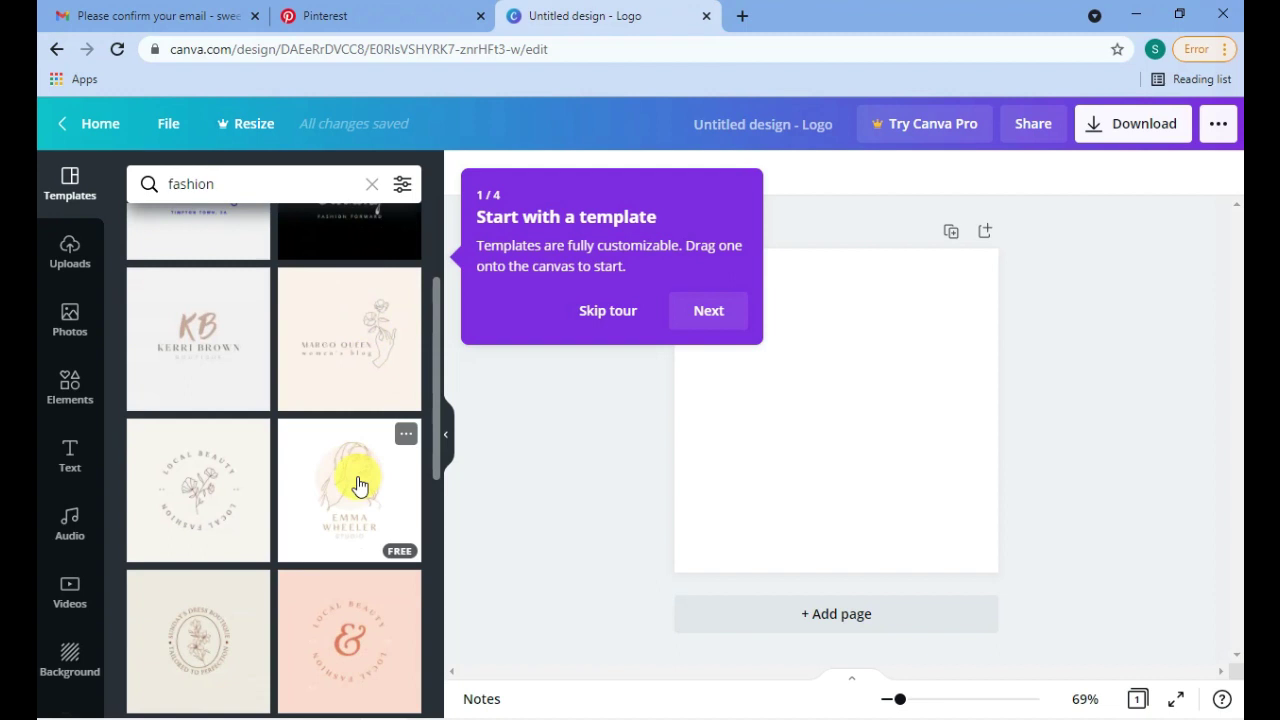
click(610, 312)
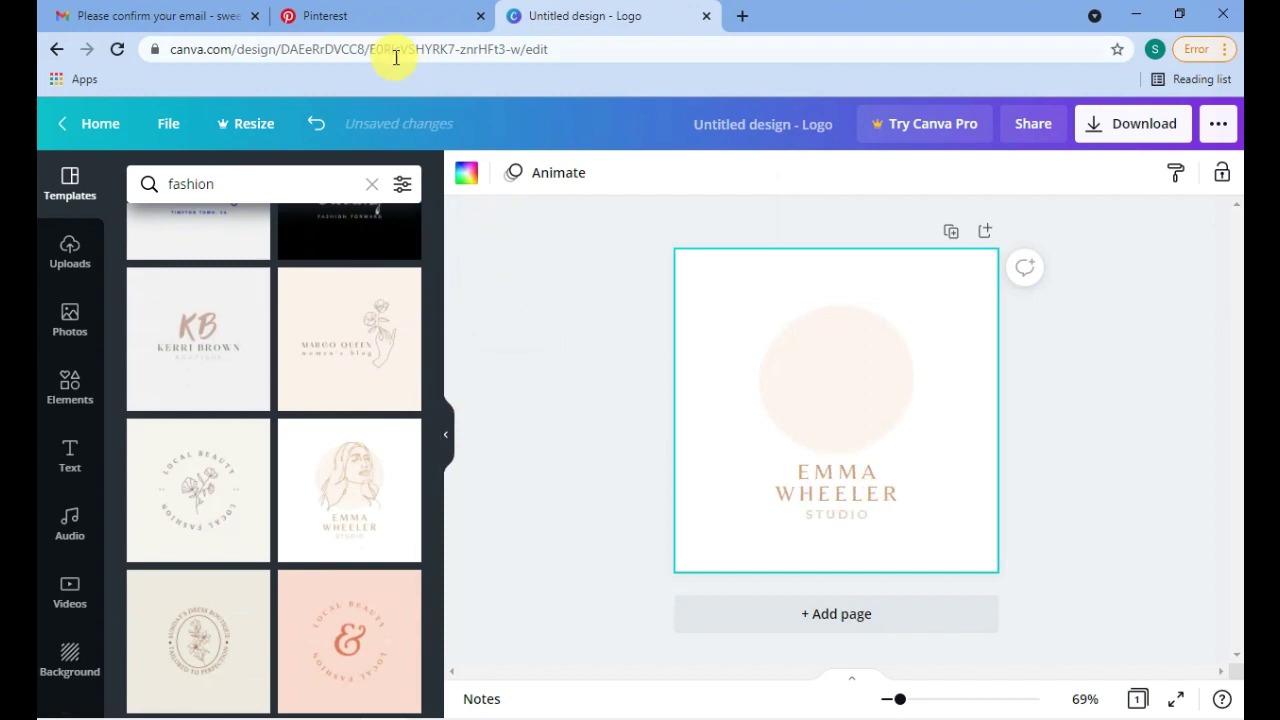
- Copy the display name from the Pinterest profile settings and replace the logo's main text with SWEET LADY DRESSES
click(368, 18)
triple_click(514, 480)
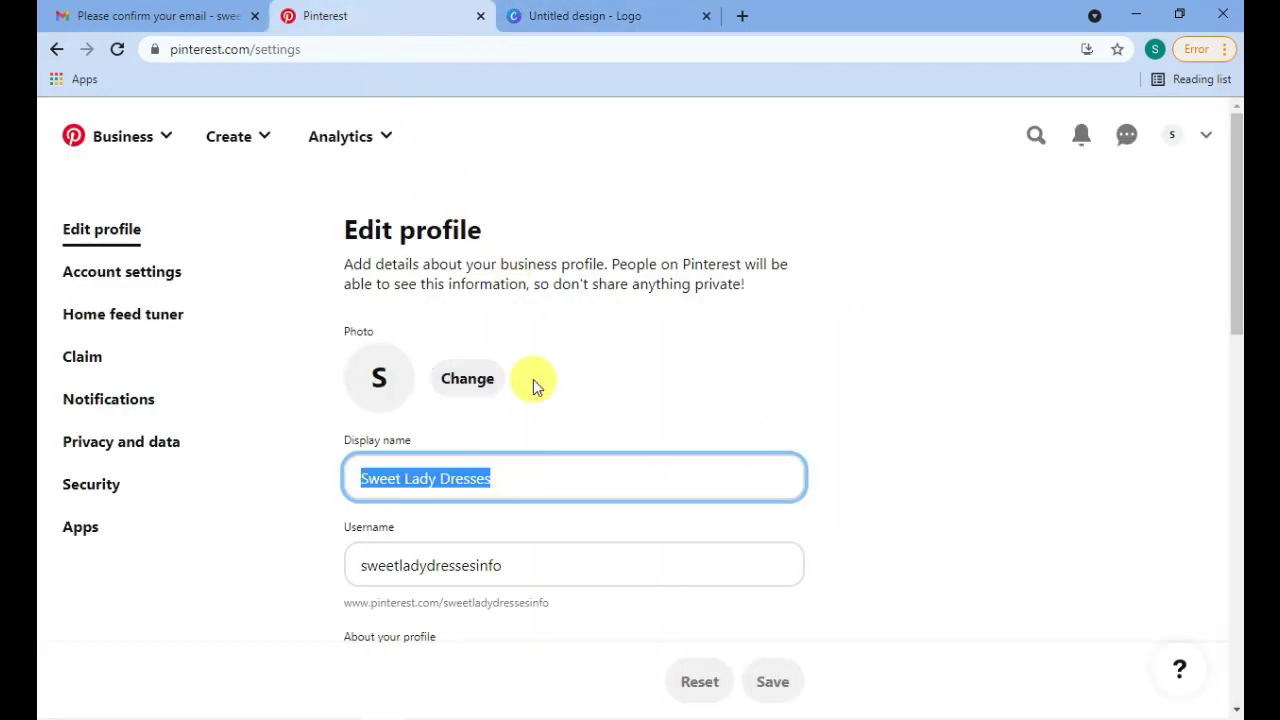
click(583, 20)
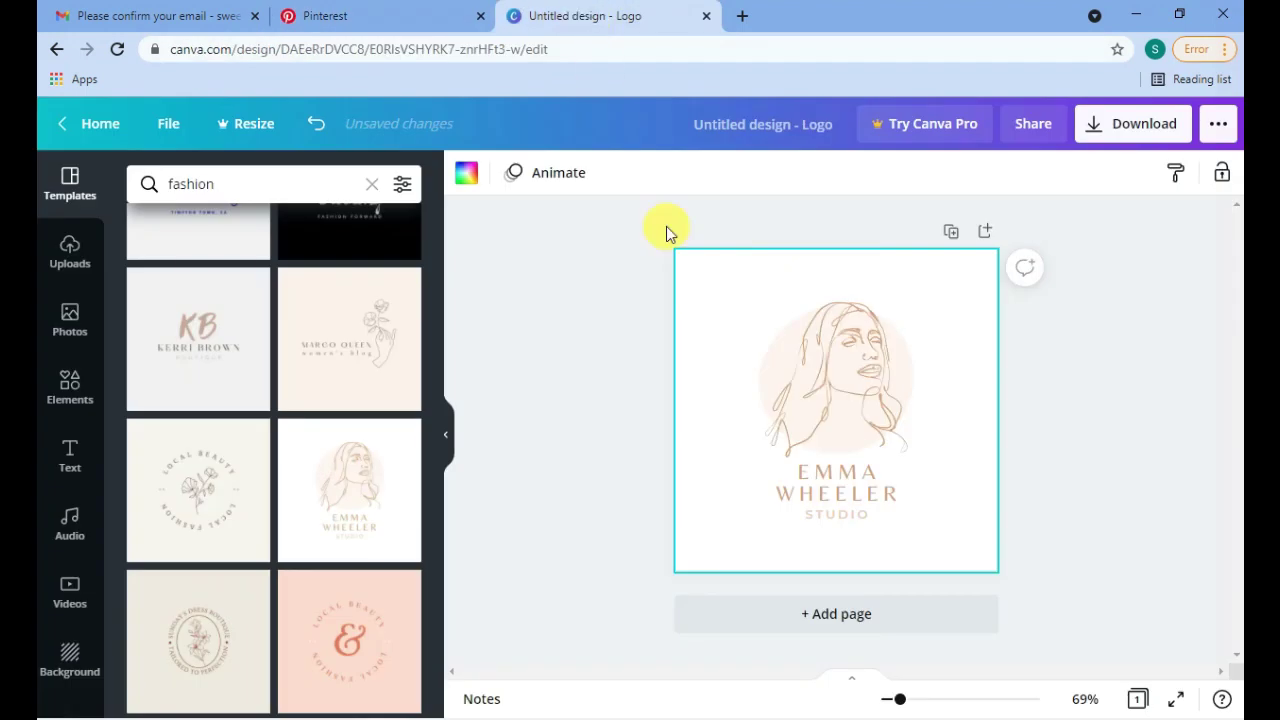
triple_click(844, 502)
text(SWEET LADY DRESSES)
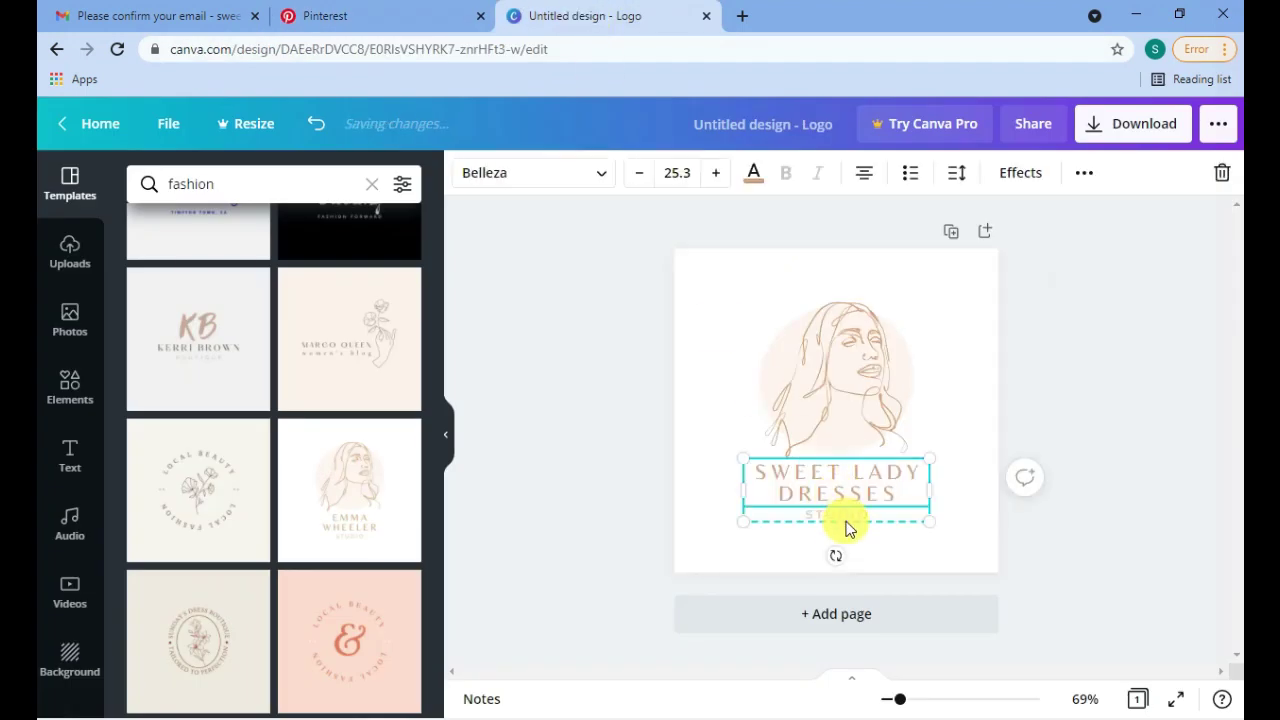
- Delete the STUDIO subtitle and move the brand name slightly down, keeping it centred below the drawing
click(846, 518)
double_click(846, 517)
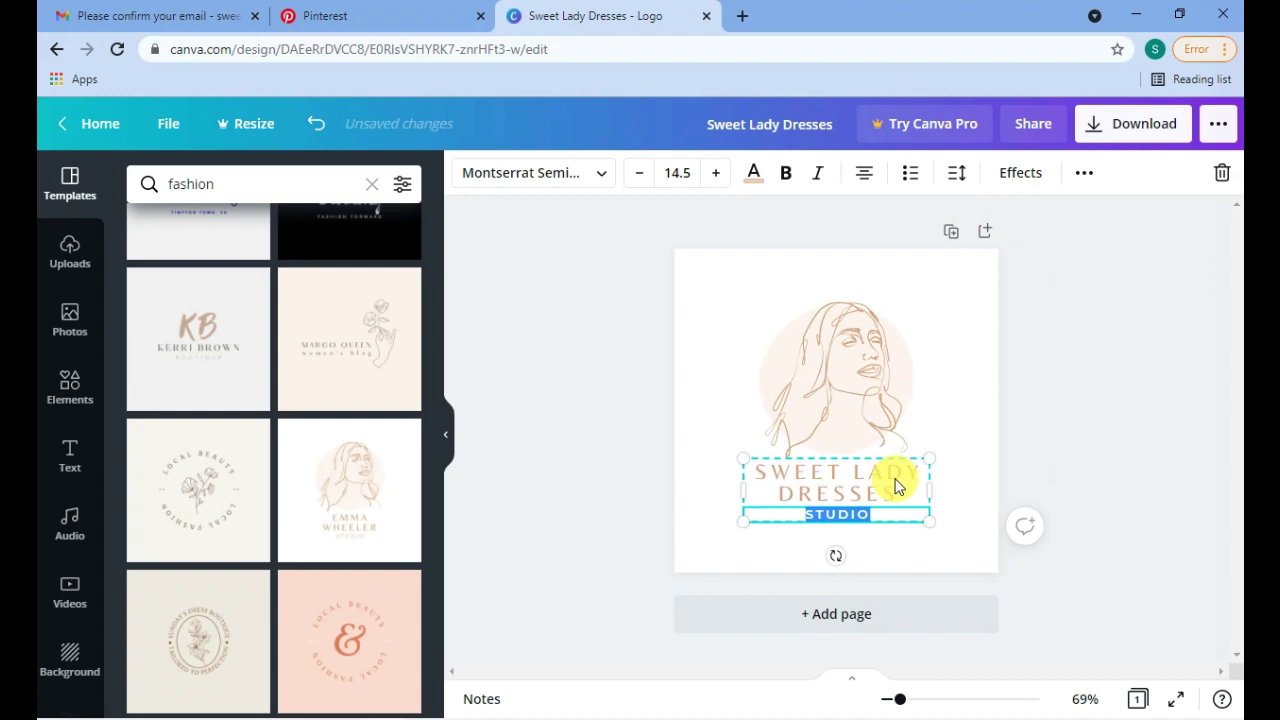
key(BackSpace)
click(1095, 432)
drag(891, 480, 875, 491)
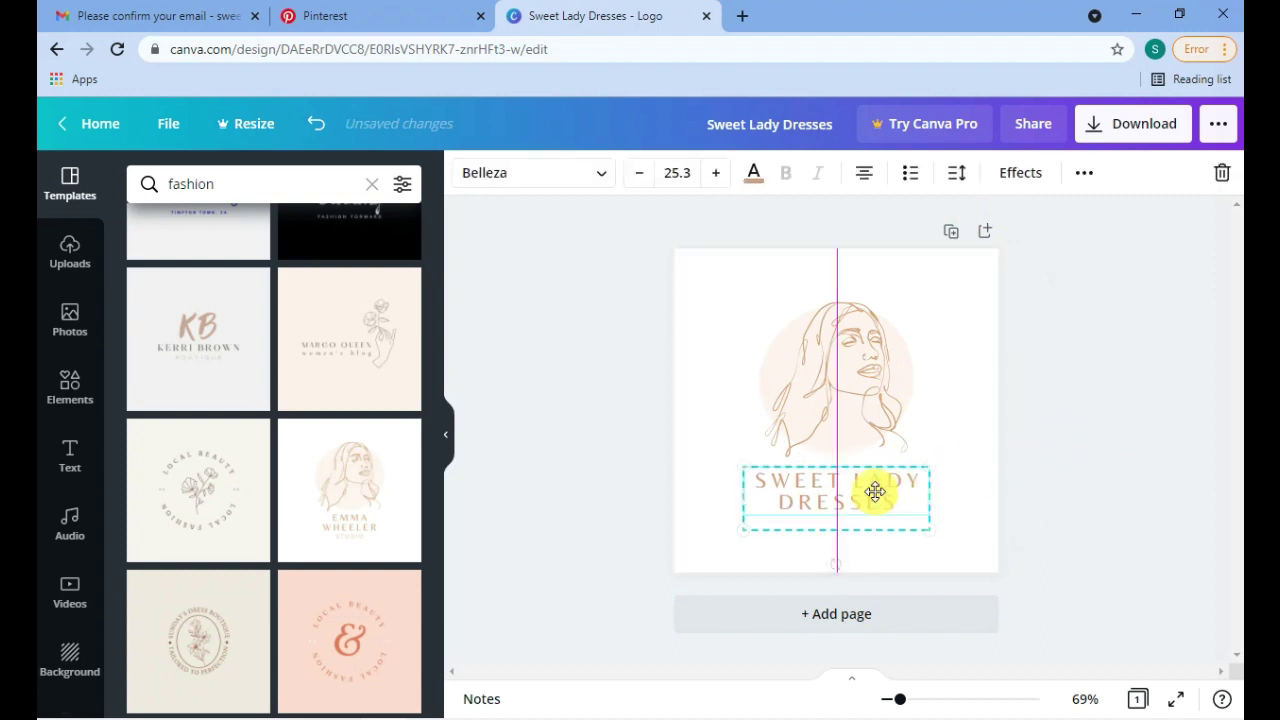
click(971, 329)
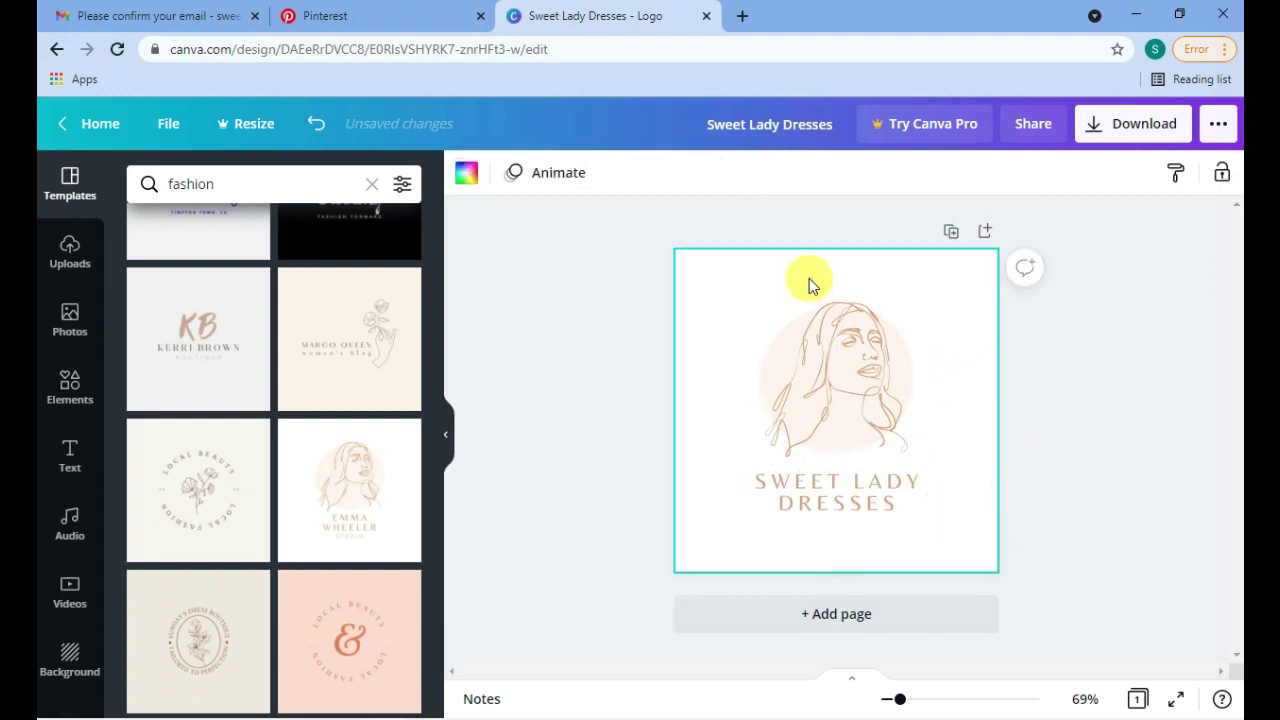
- Download the finished Sweet Lady Dresses logo as a PNG and dismiss the Content Planner promotion
click(1130, 124)
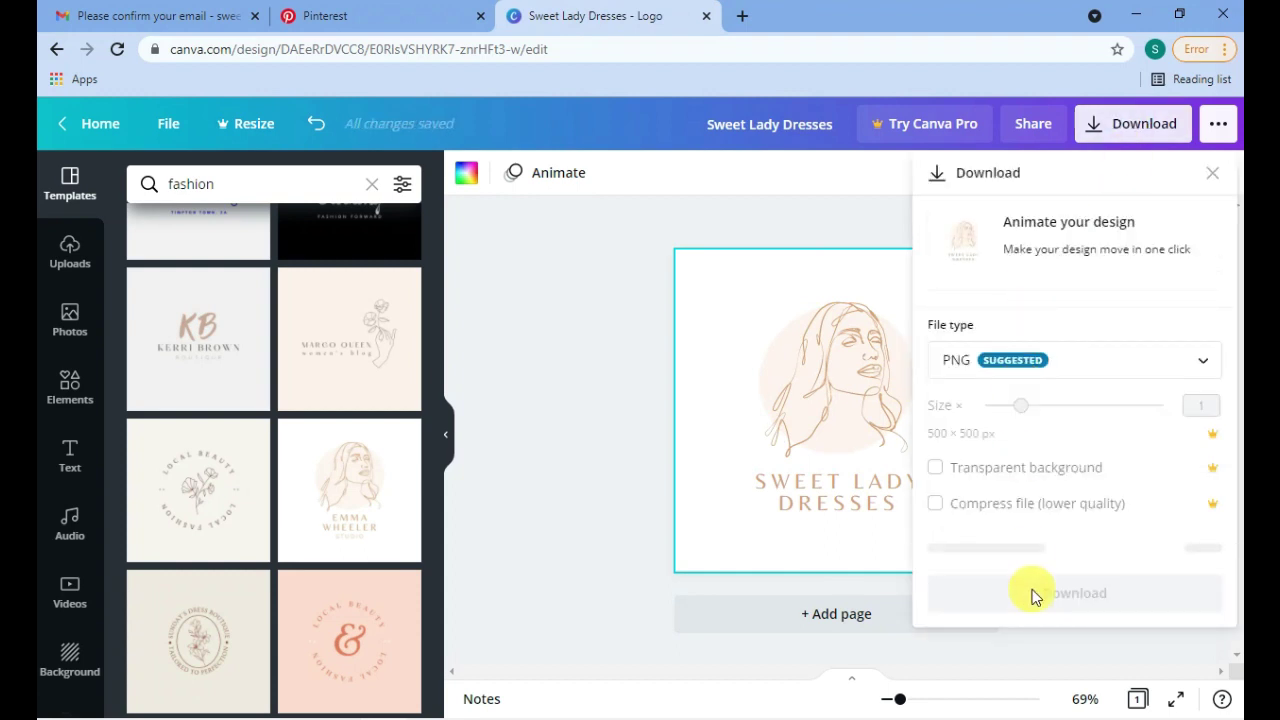
click(1030, 549)
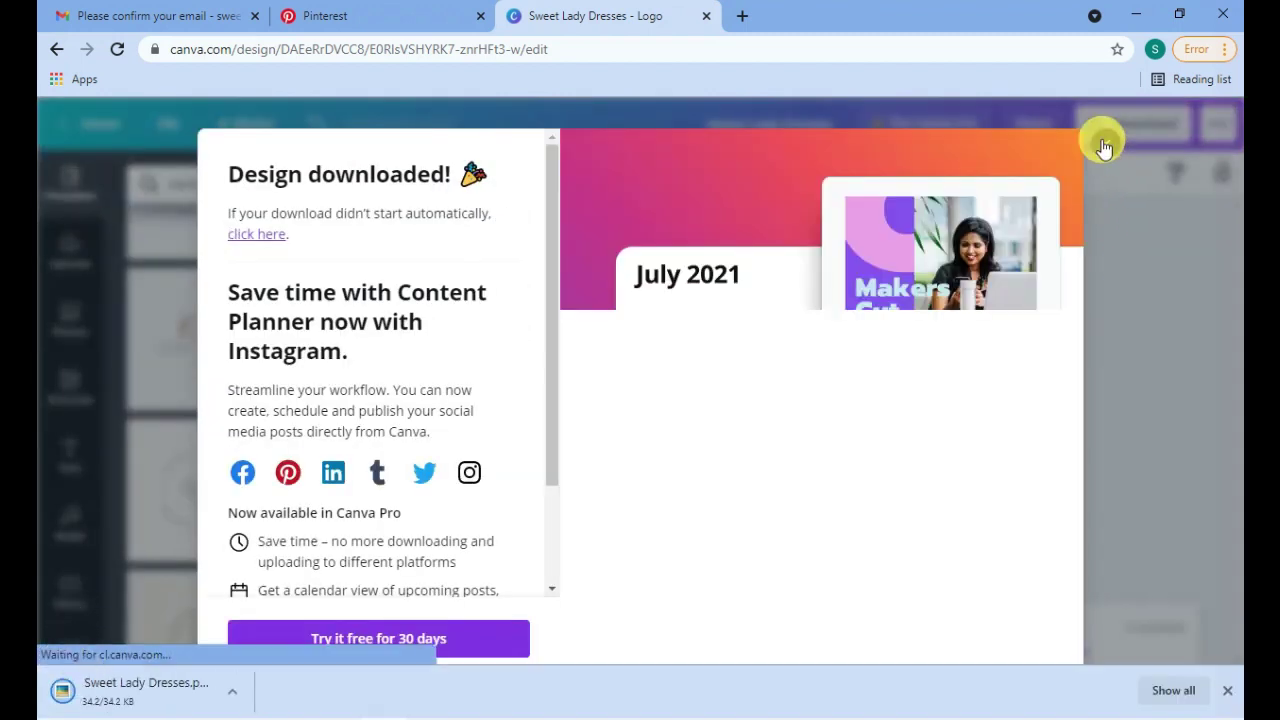
click(1104, 147)
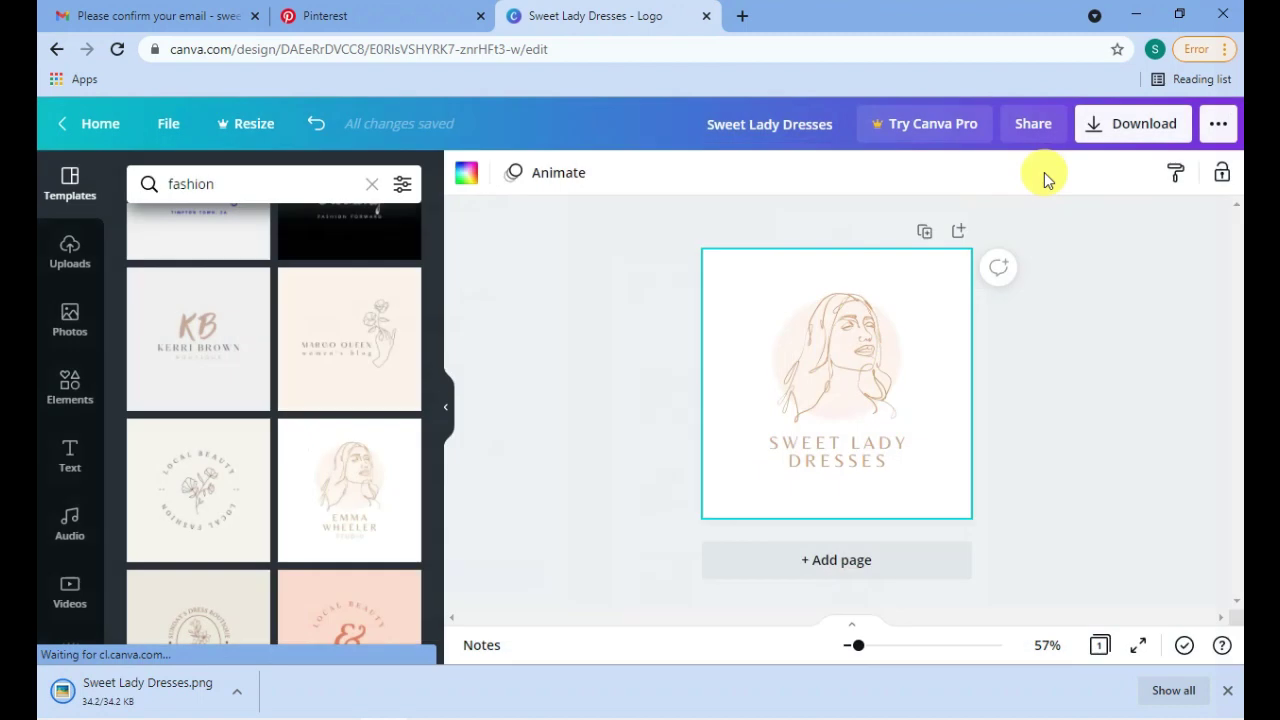
- Switch to the Pinterest profile settings and upload Sweet Lady Dresses.png from Downloads as the profile photo
click(377, 27)
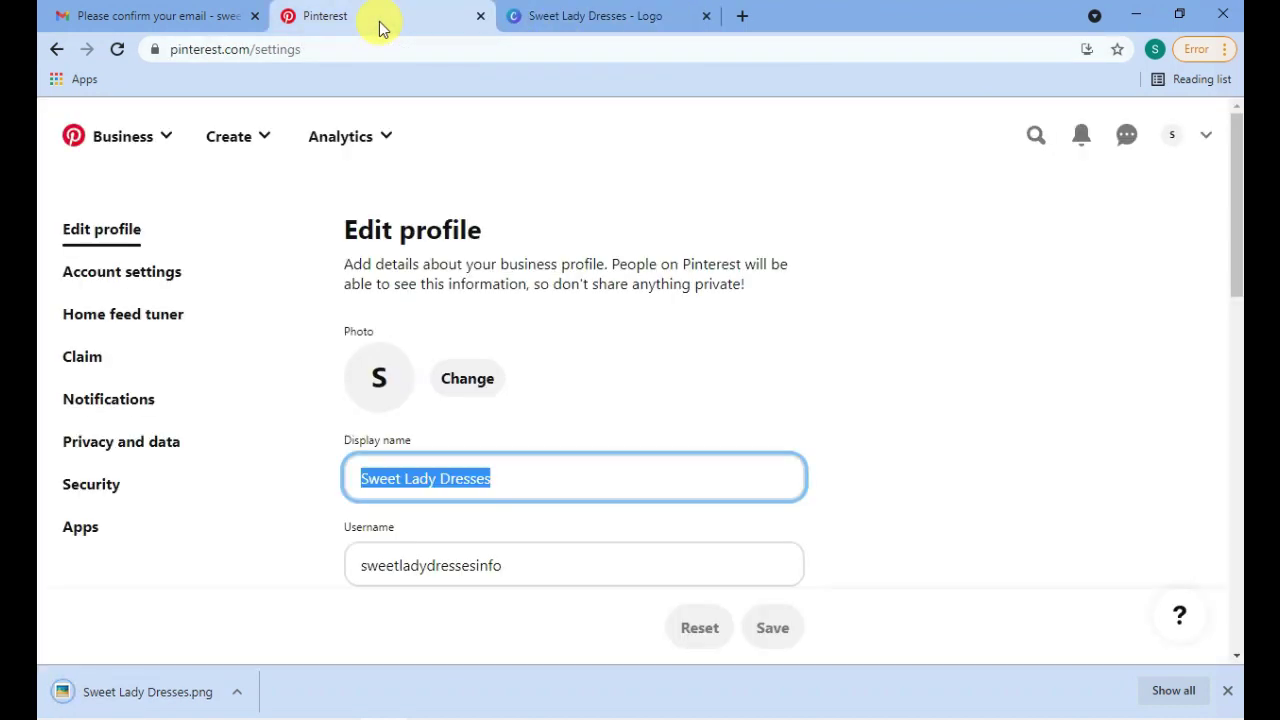
scroll(605, 265, down, 1)
click(482, 287)
click(625, 422)
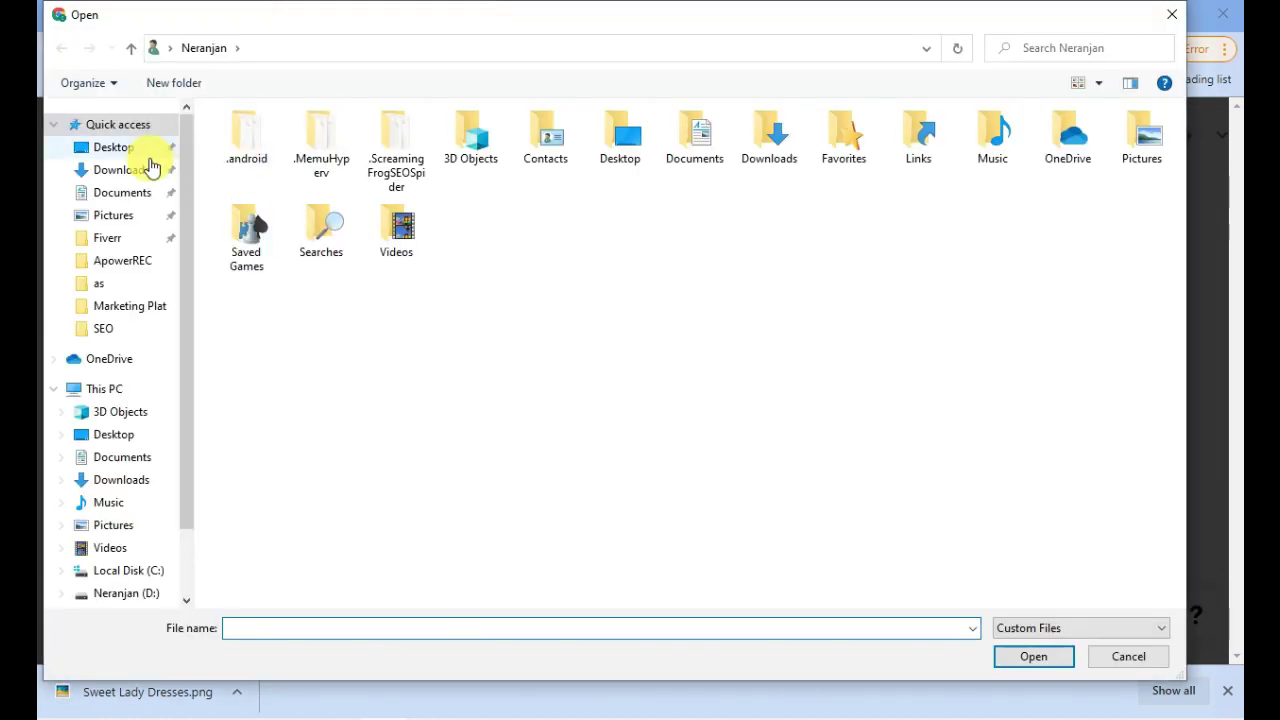
click(150, 167)
double_click(254, 141)
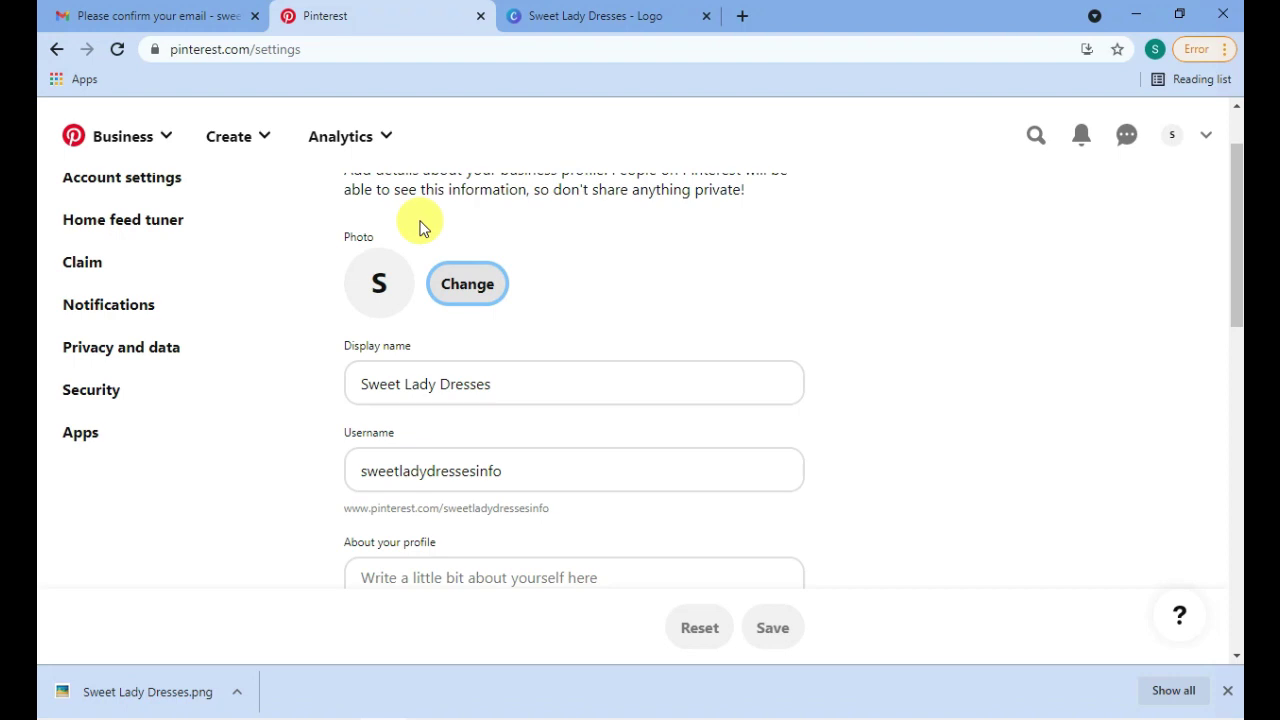
- Remove "info" from the end of the username so it reads sweetladydresses
scroll(560, 355, down, 1)
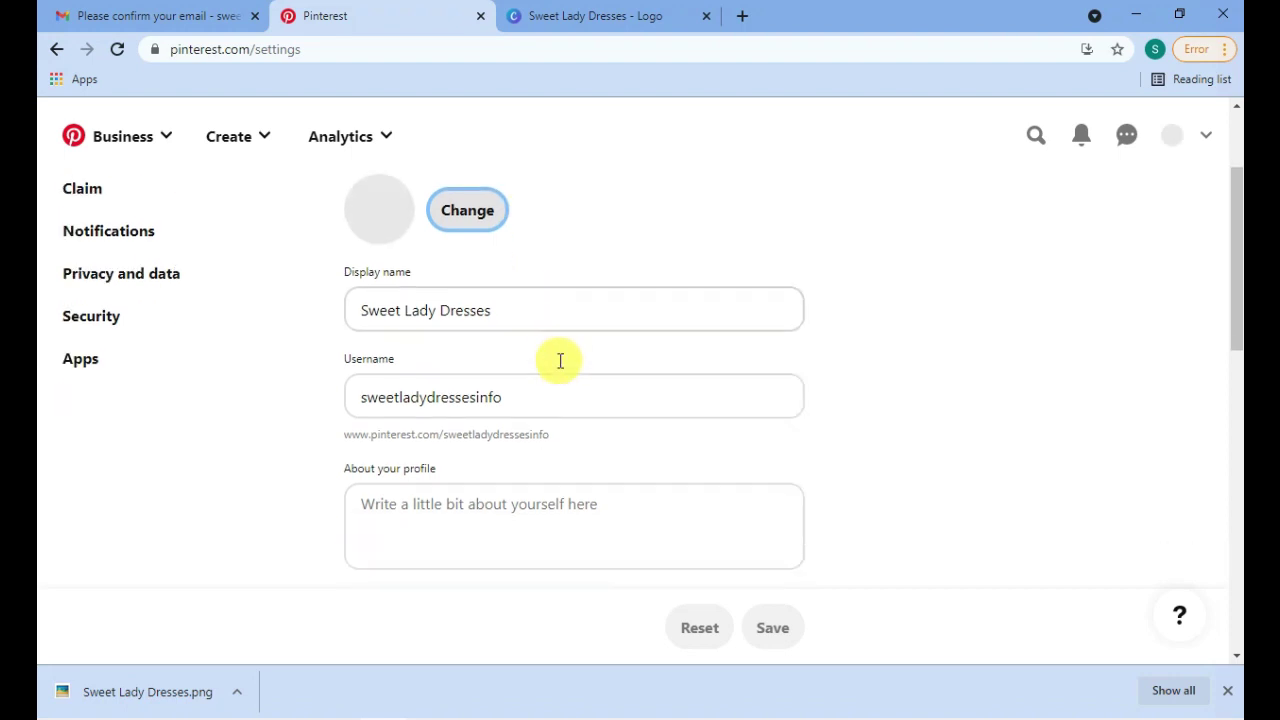
click(474, 377)
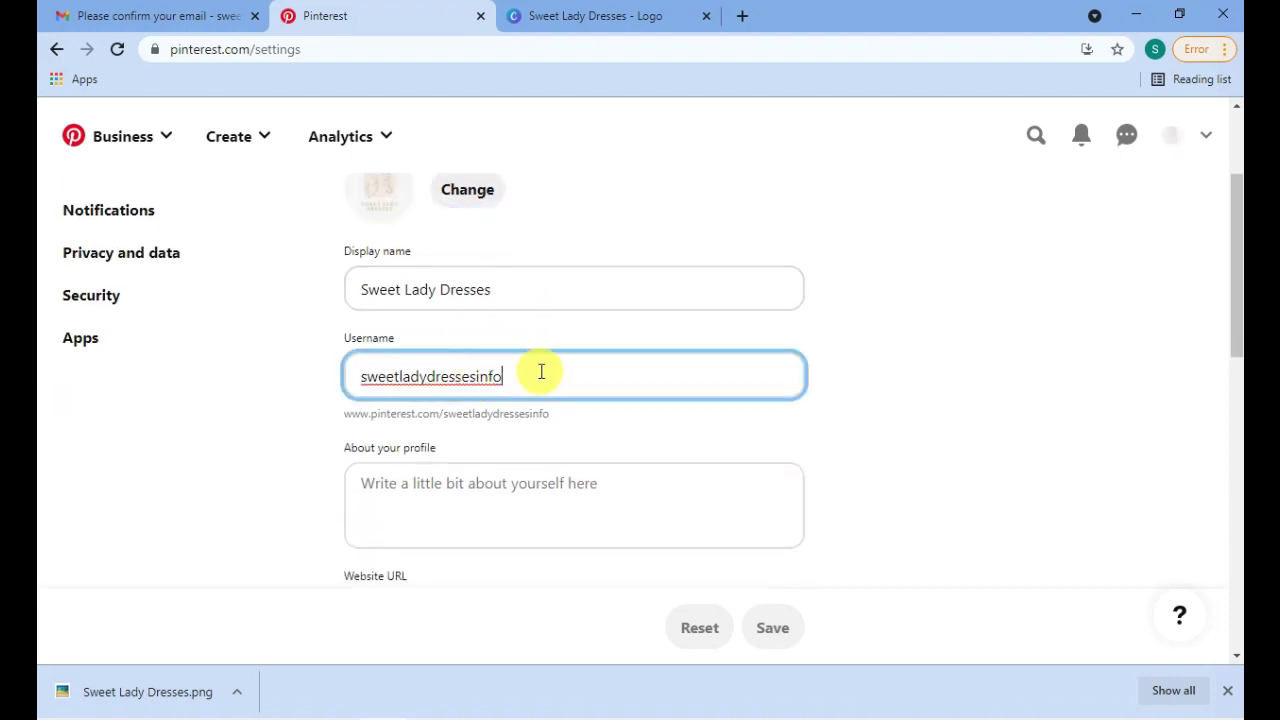
drag(477, 376, 508, 376)
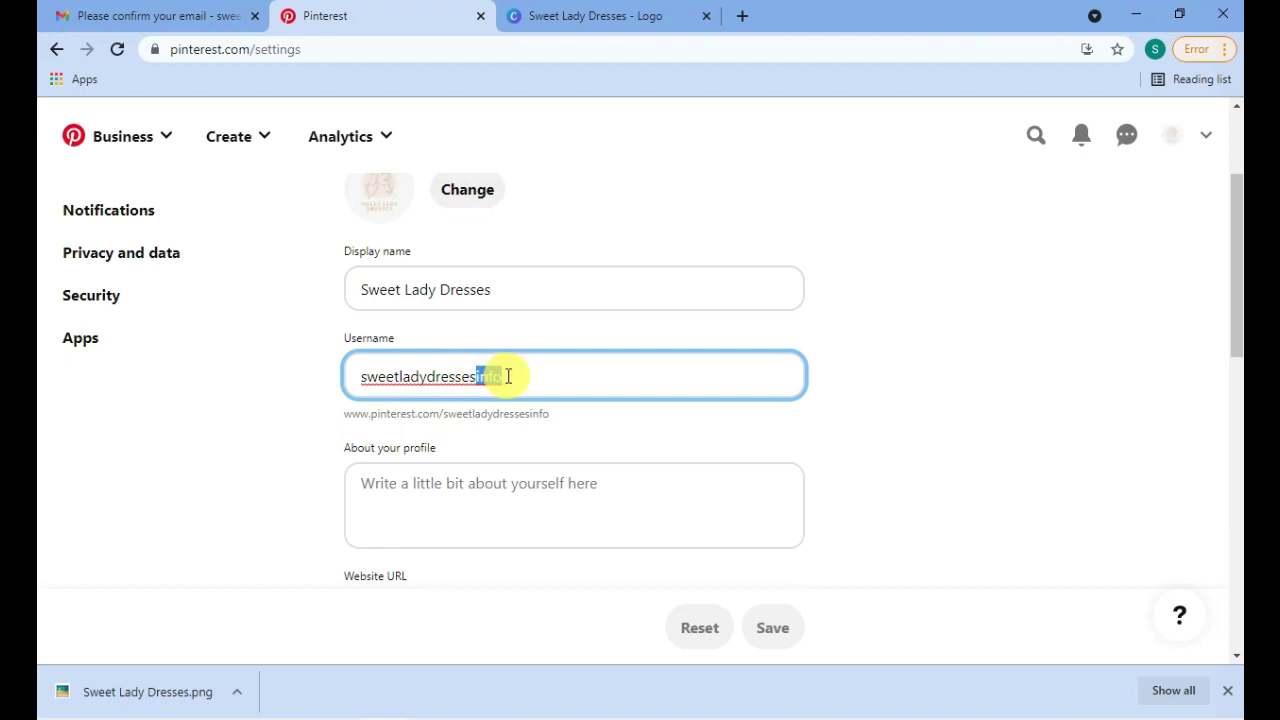
key(BackSpace)
scroll(528, 417, down, 1)
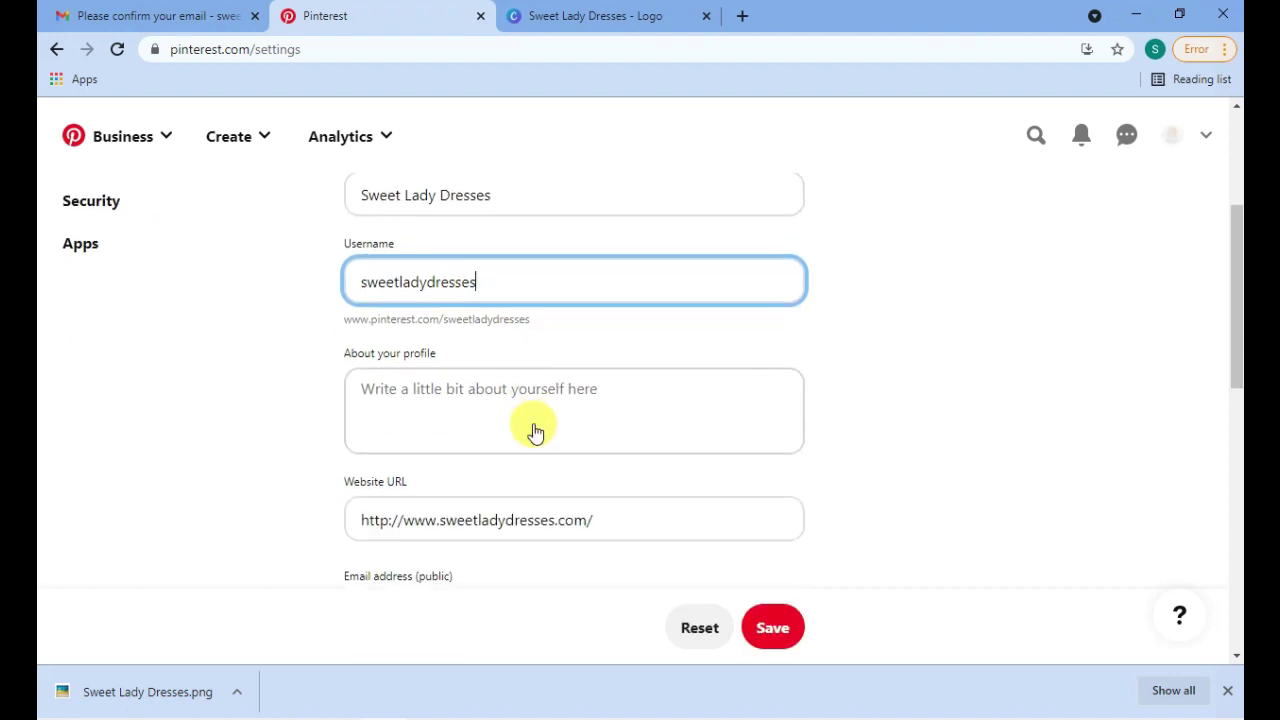
- Review the about, contact and address fields, leaving them blank, and save the profile changes
click(420, 398)
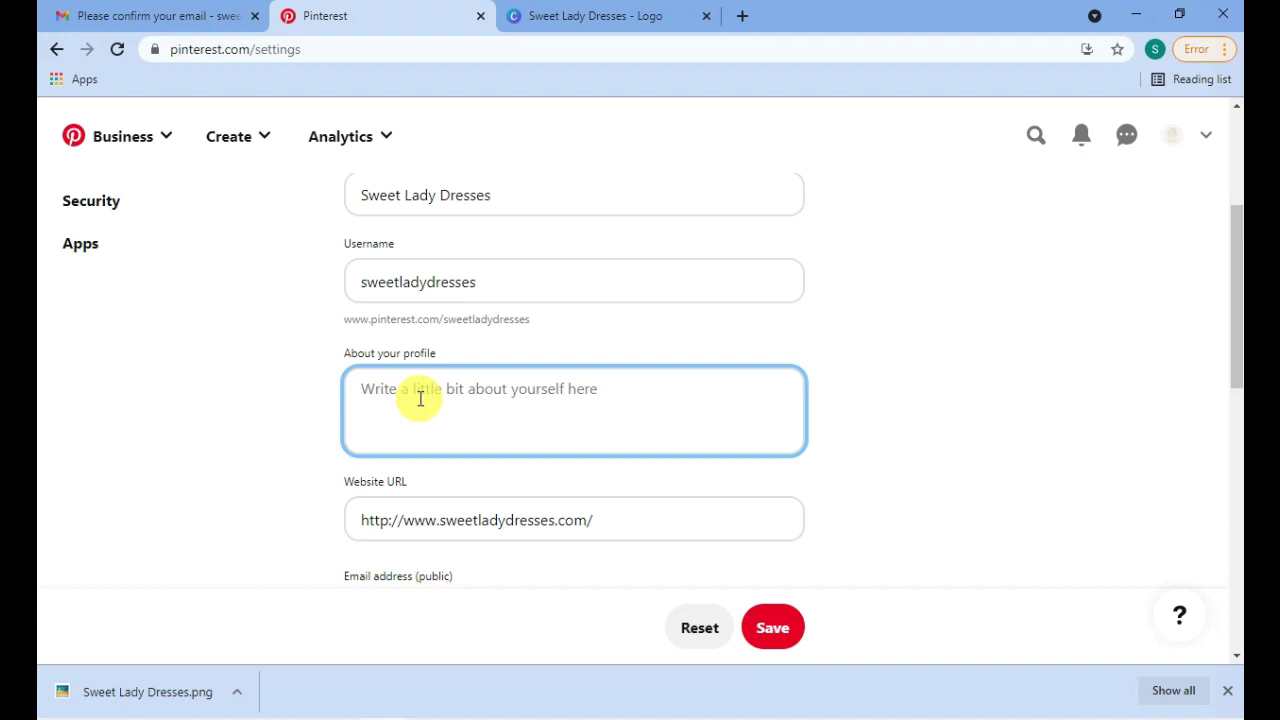
scroll(425, 405, down, 3)
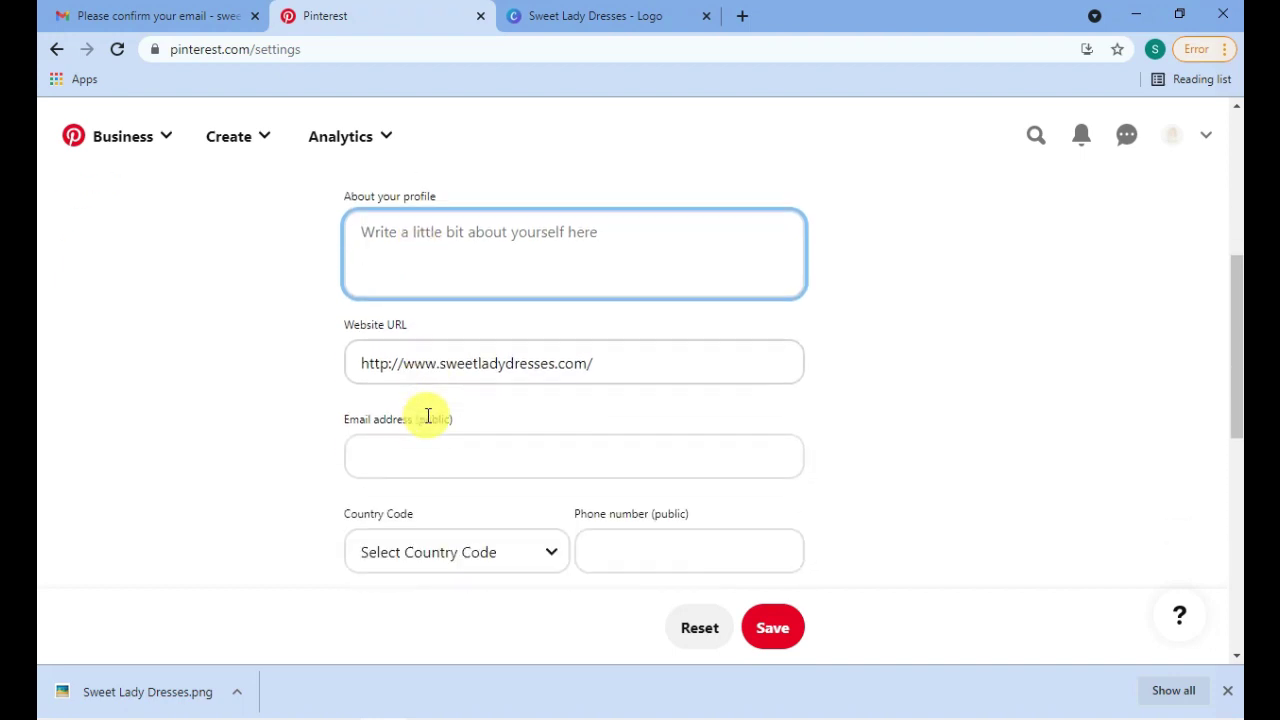
scroll(434, 343, down, 1)
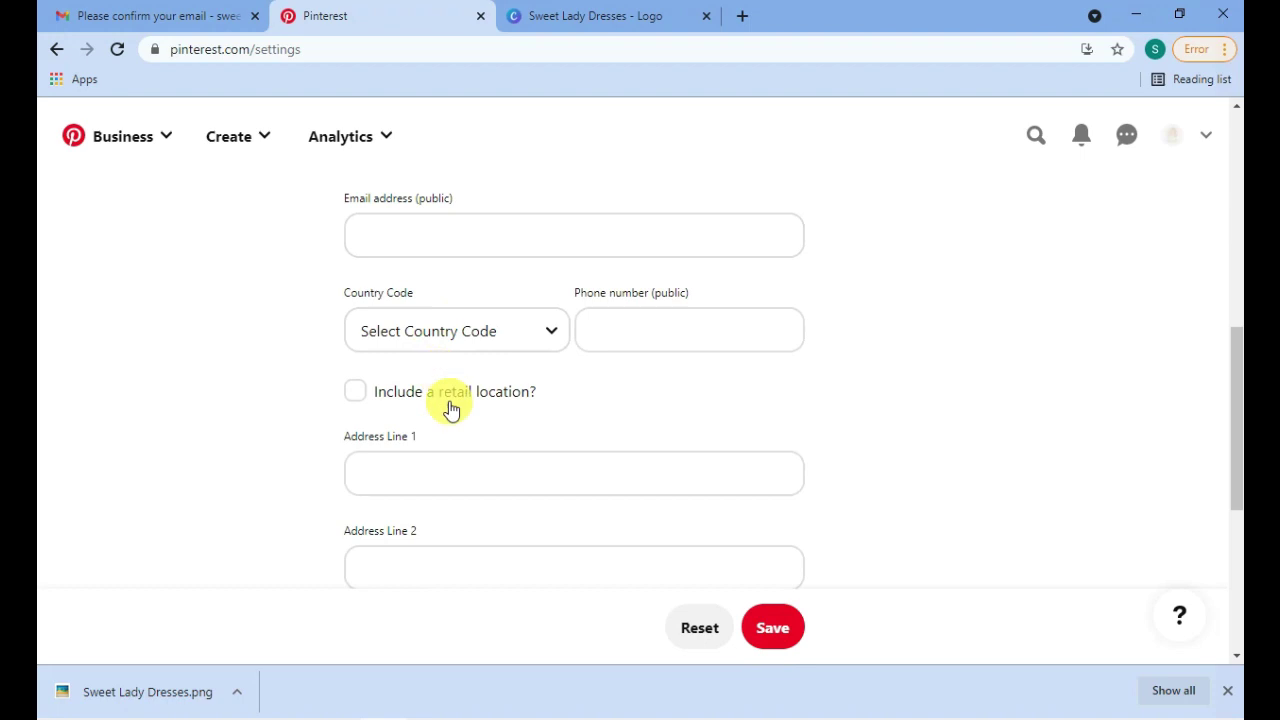
scroll(498, 459, up, 3)
scroll(496, 462, up, 3)
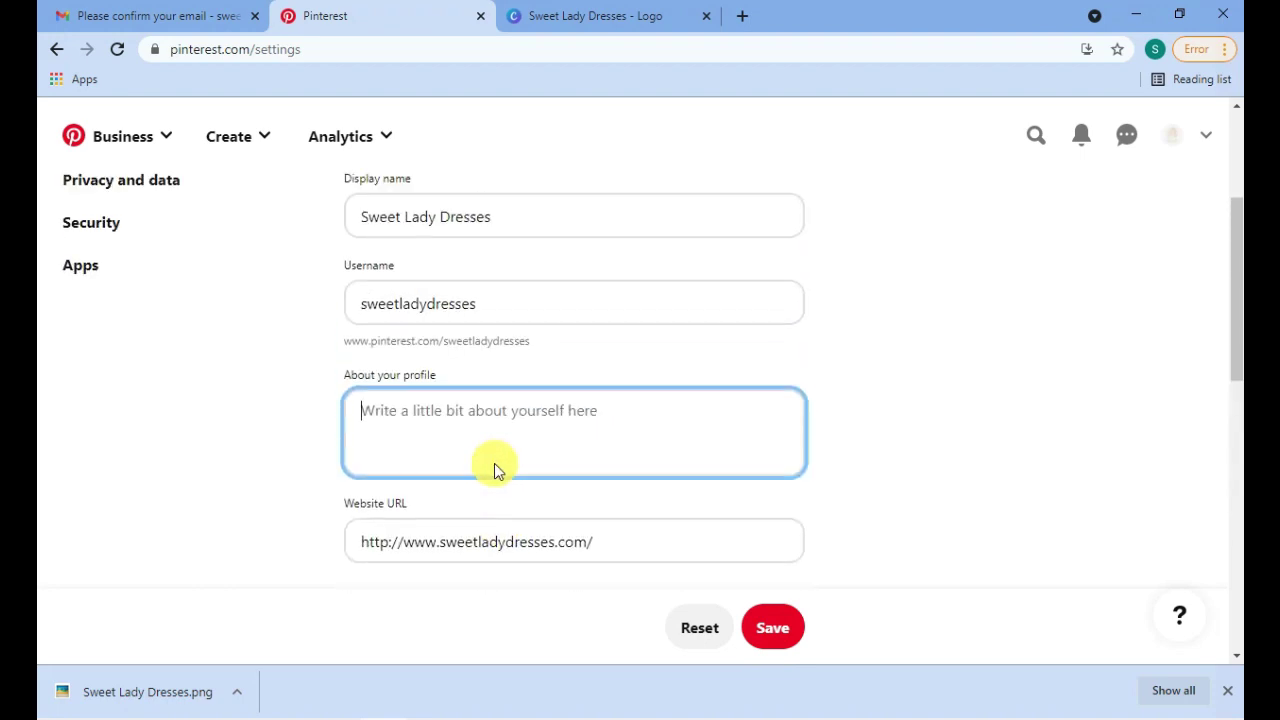
click(755, 620)
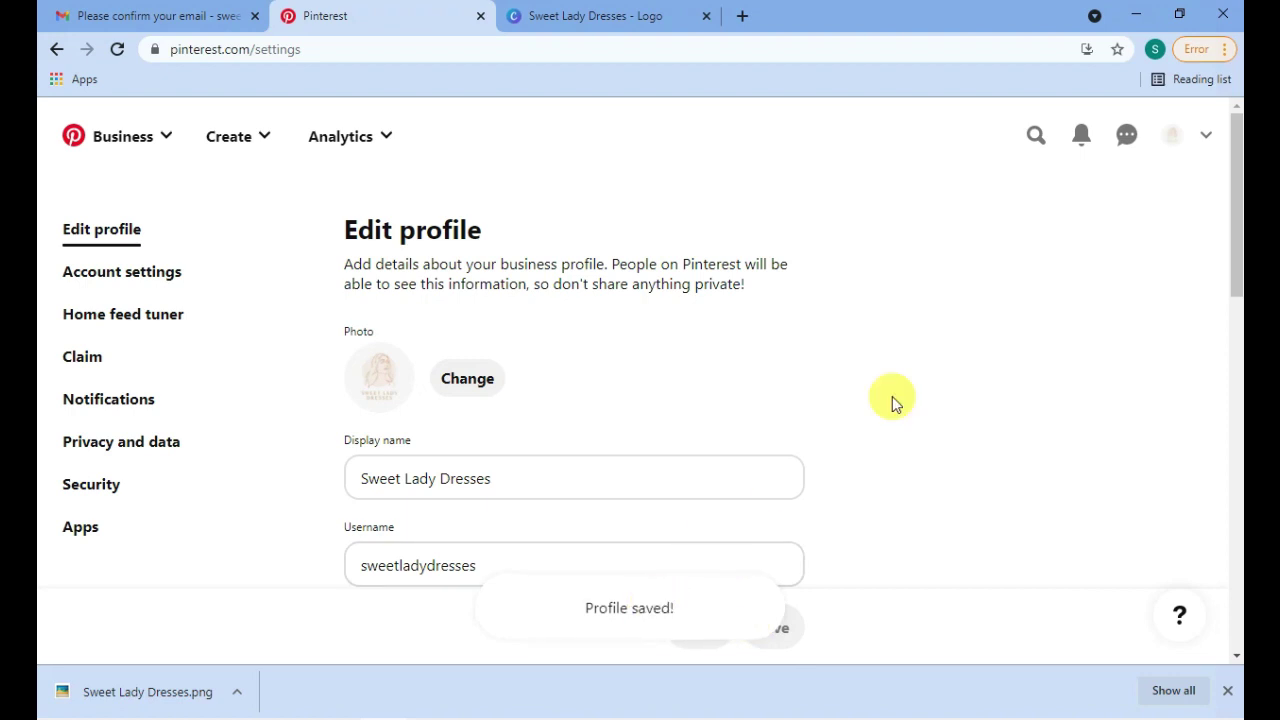
- Open the business profile page, close the downloads bar, and follow the sweetladydresses.com link to the website's Shop page
click(1173, 137)
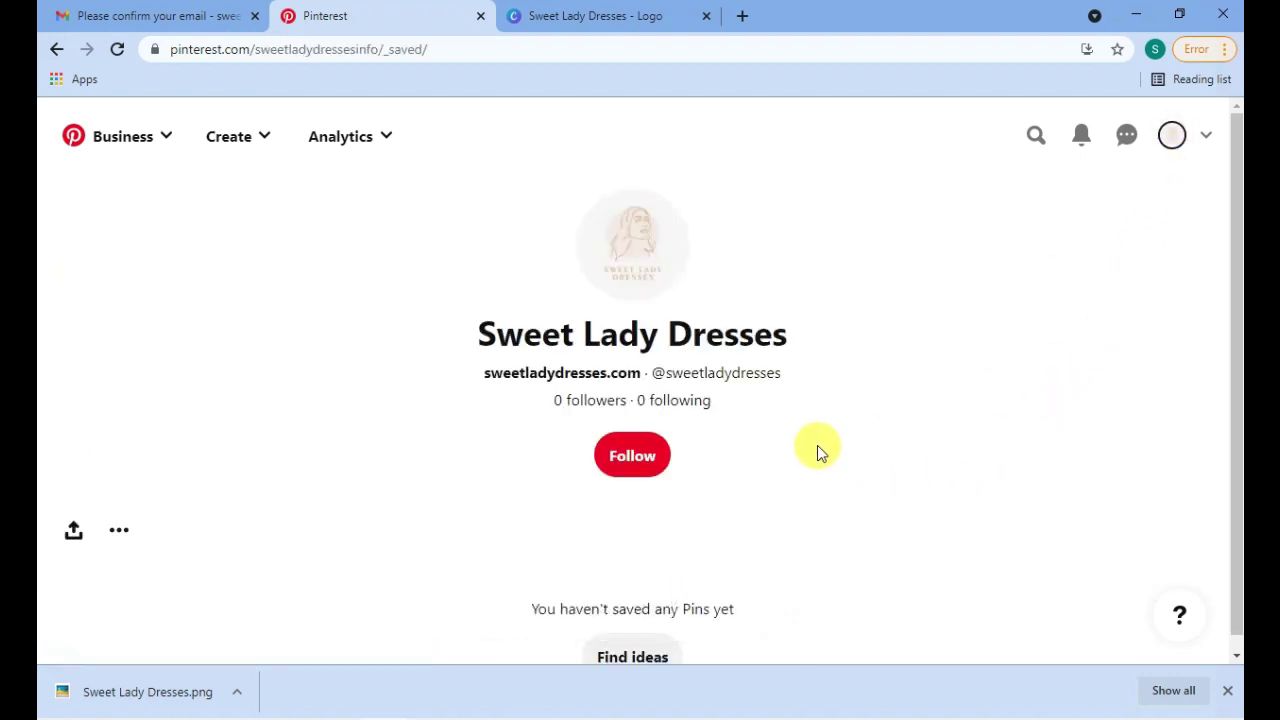
click(1227, 691)
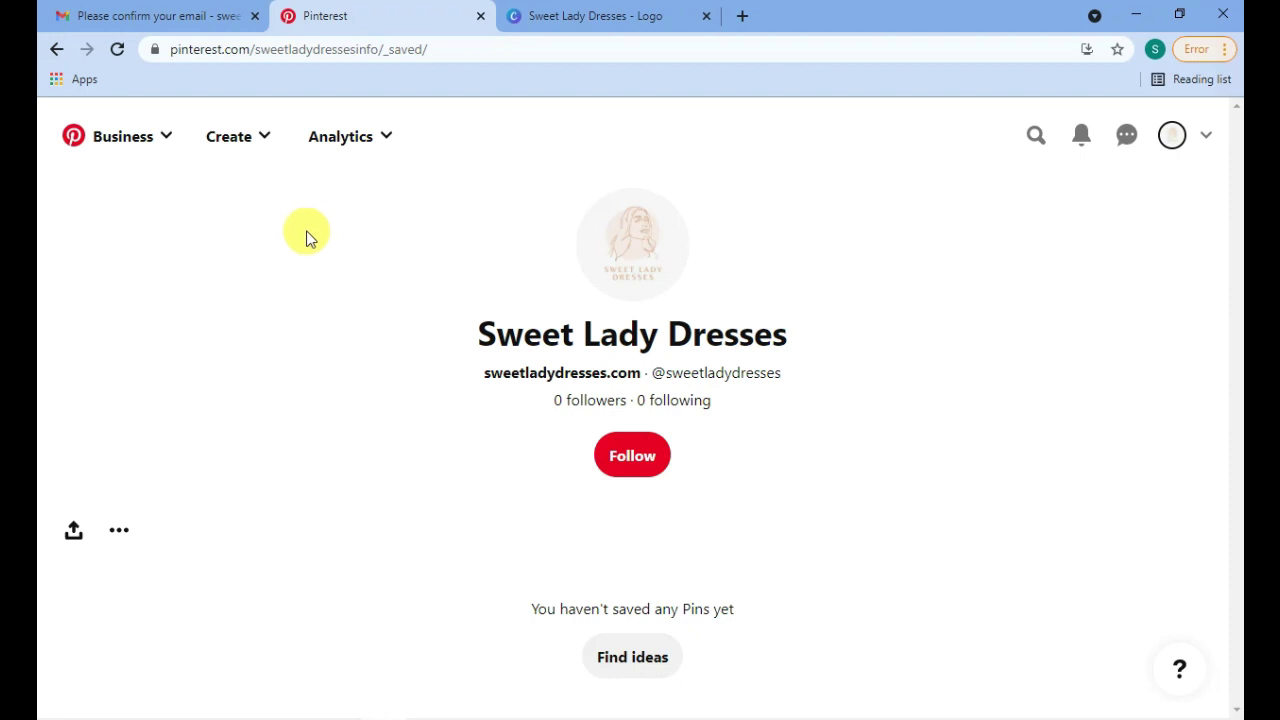
click(545, 382)
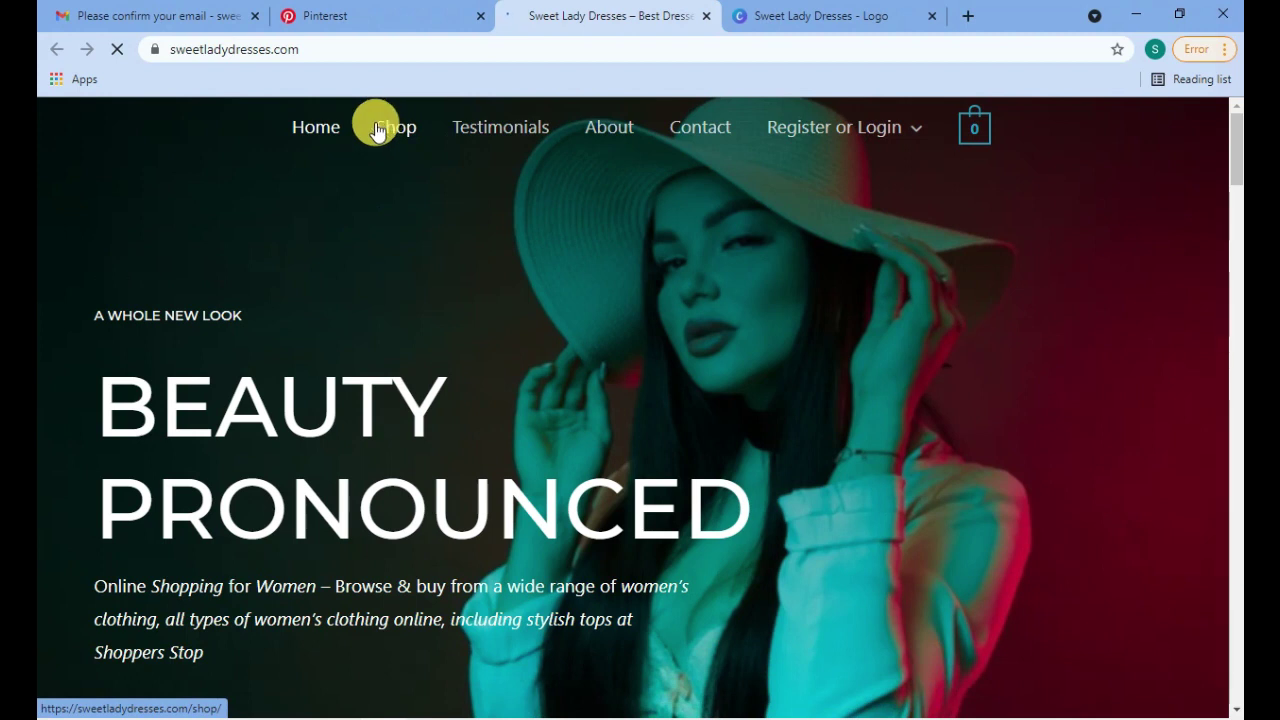
click(378, 130)
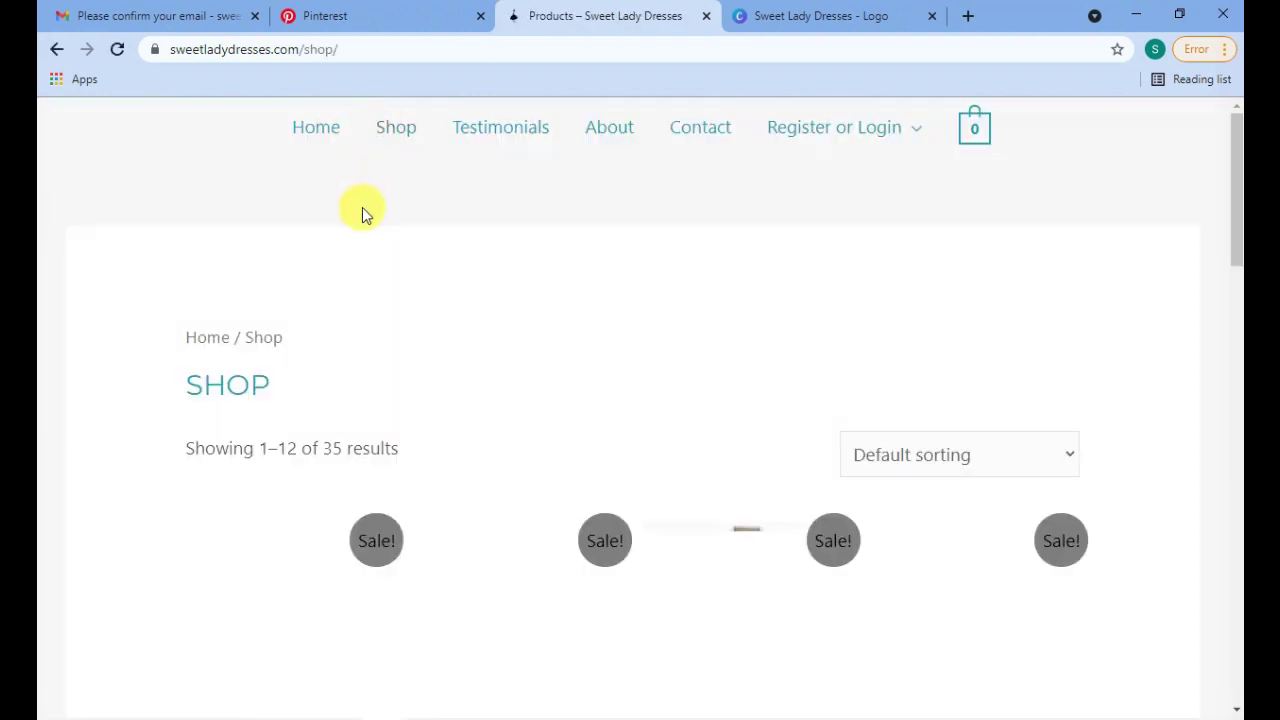
- Browse the shop's products and open the Jacquard See Through Sexy Underwear product page
scroll(361, 209, down, 2)
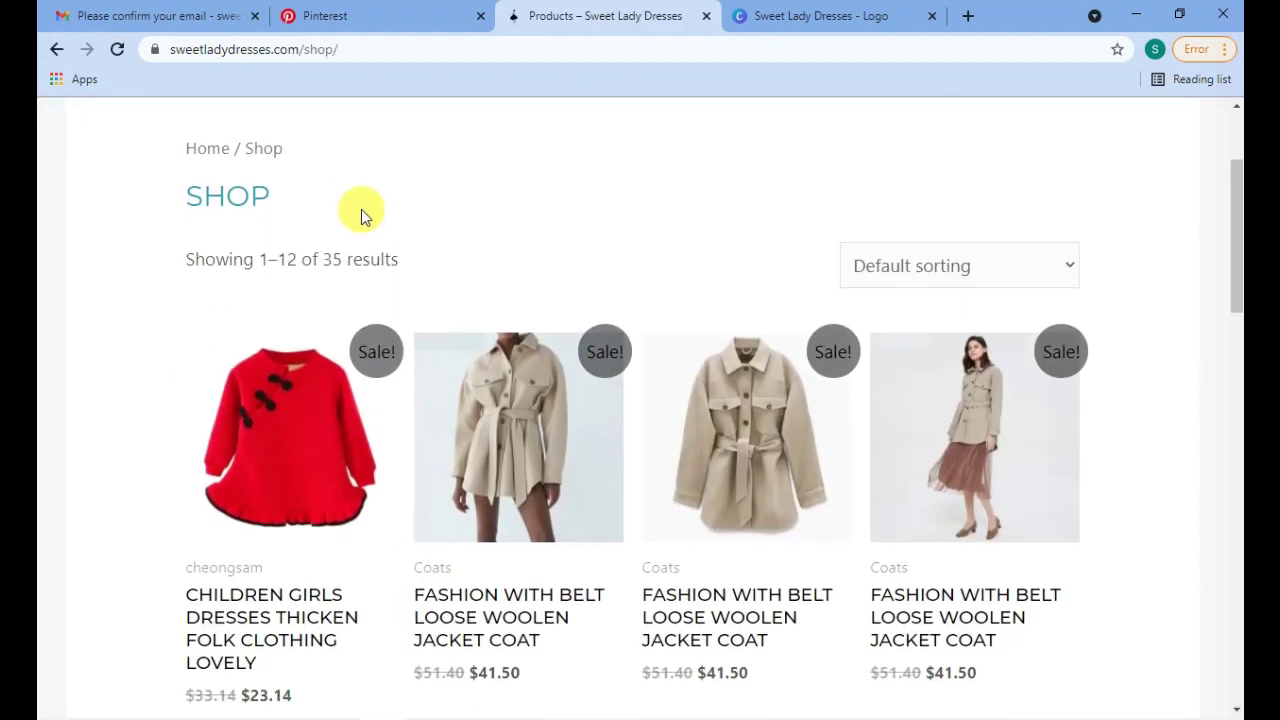
scroll(361, 209, down, 4)
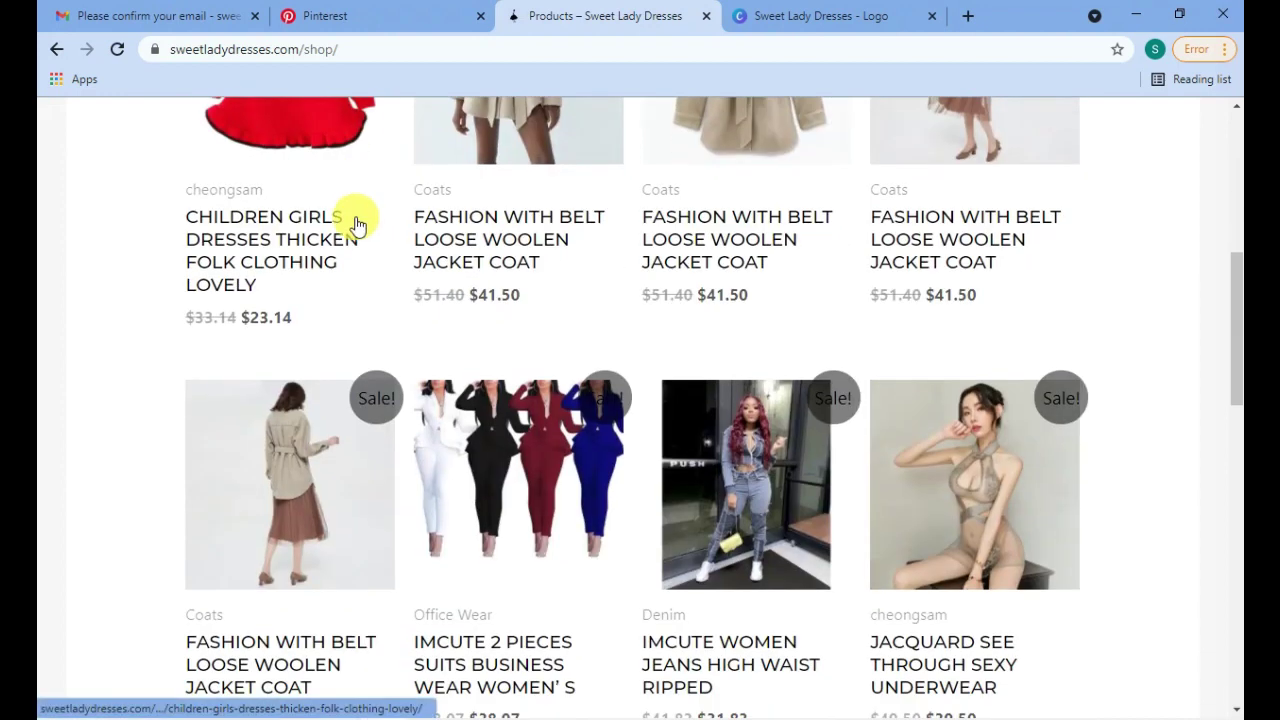
scroll(358, 224, down, 5)
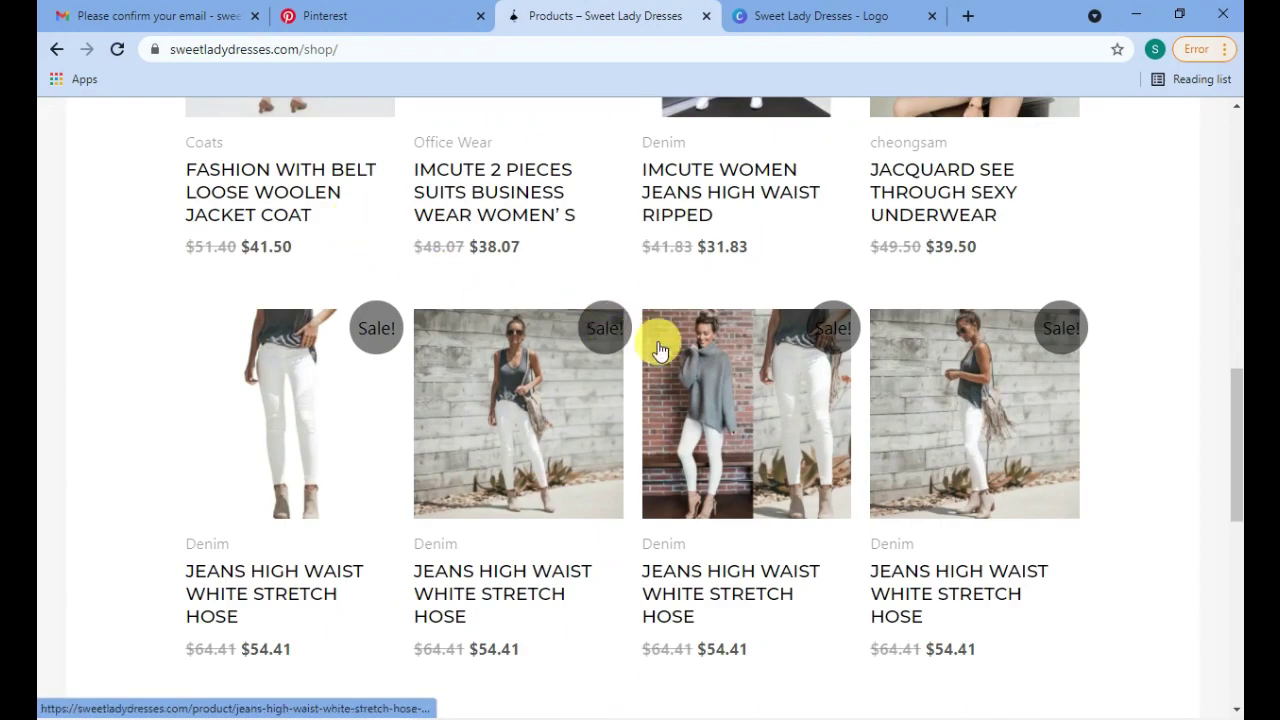
scroll(660, 350, up, 3)
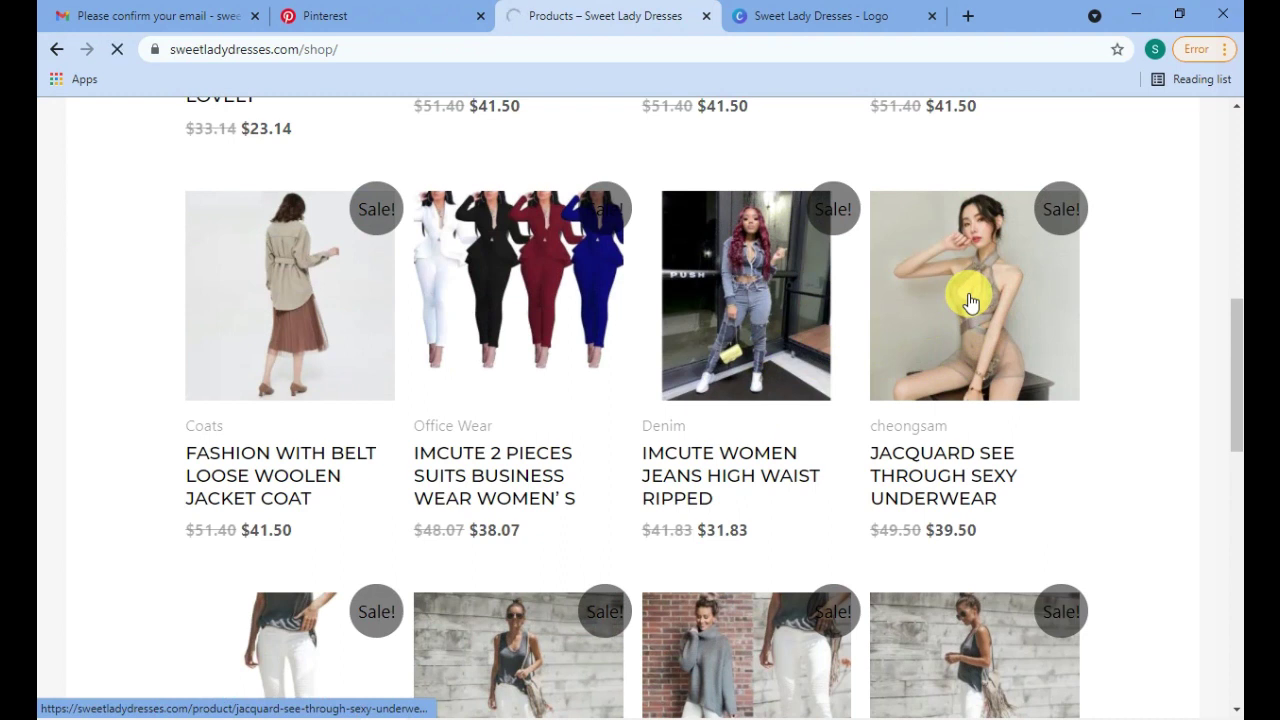
scroll(971, 308, down, 4)
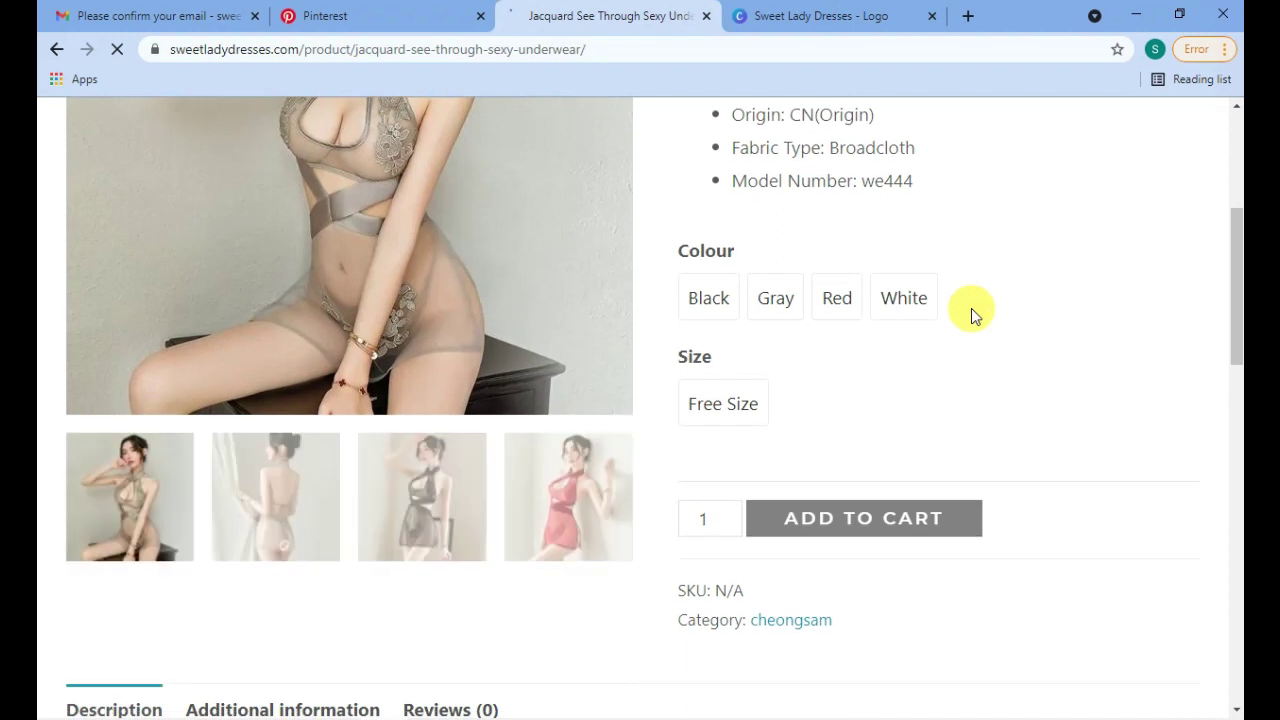
- Save the first two product photos, the front and back views of the grey outfit, under their suggested file names
right_click(375, 255)
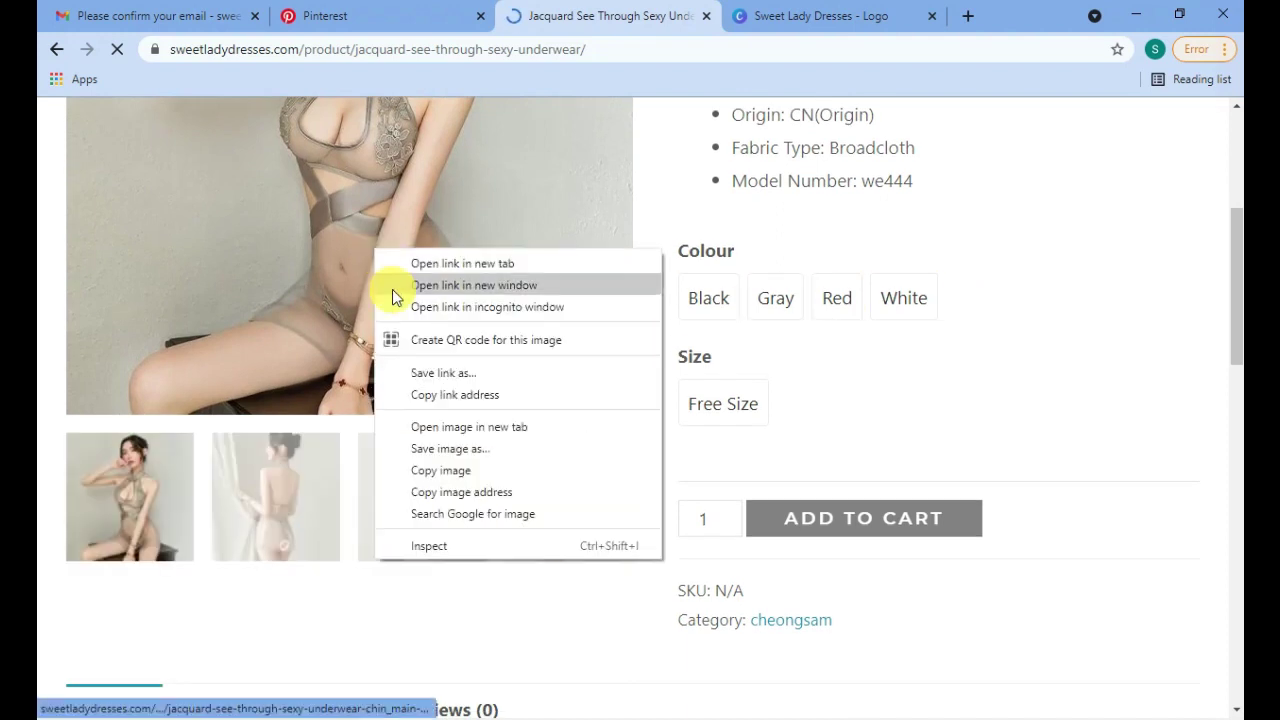
click(466, 464)
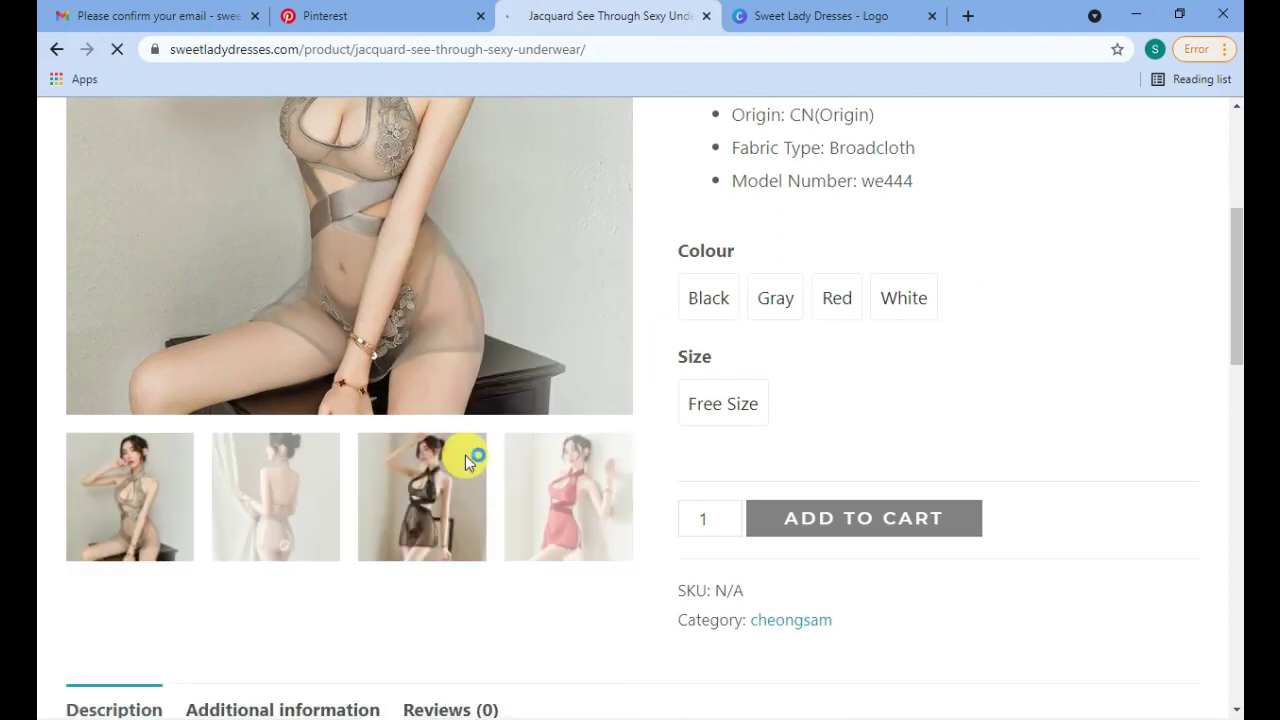
key(Return)
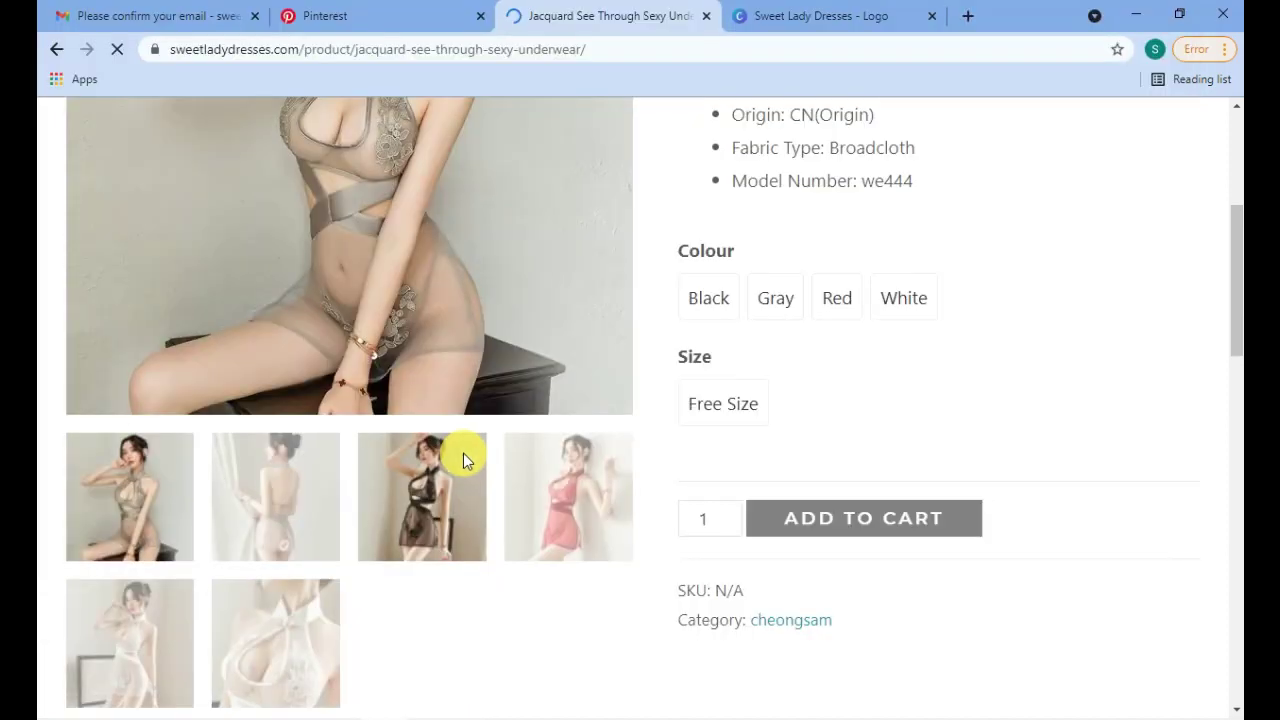
right_click(480, 253)
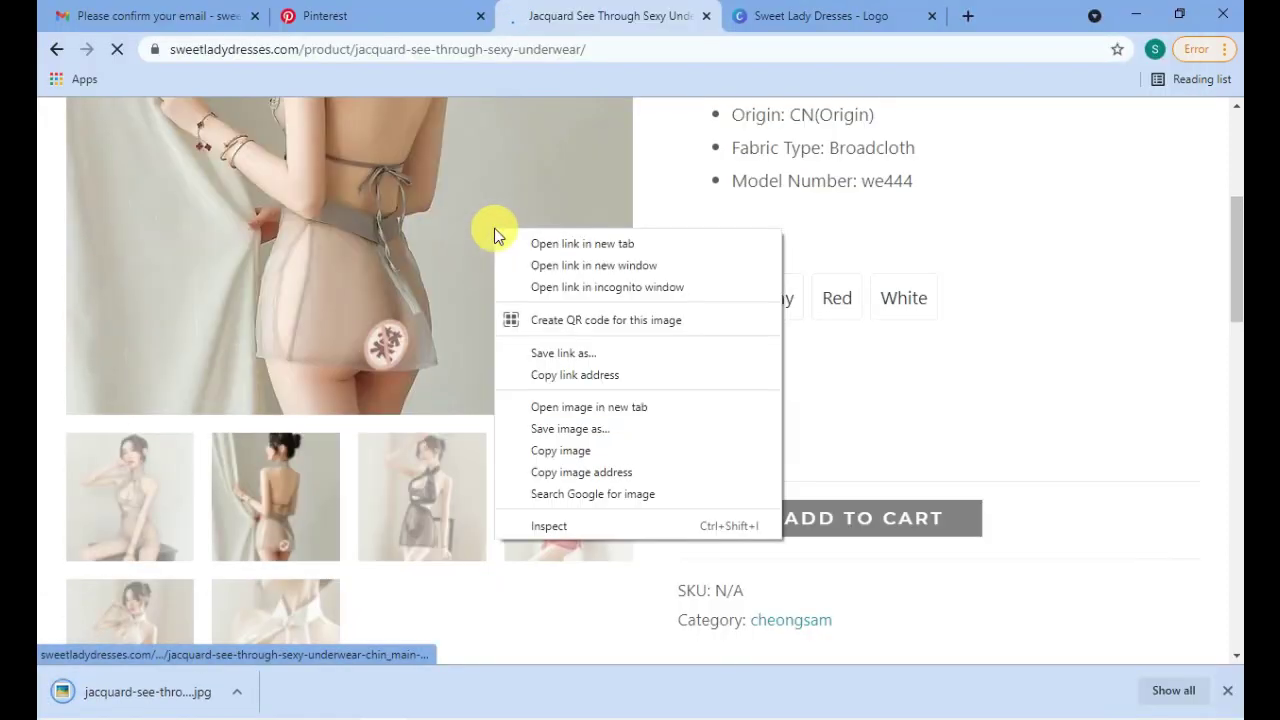
click(600, 424)
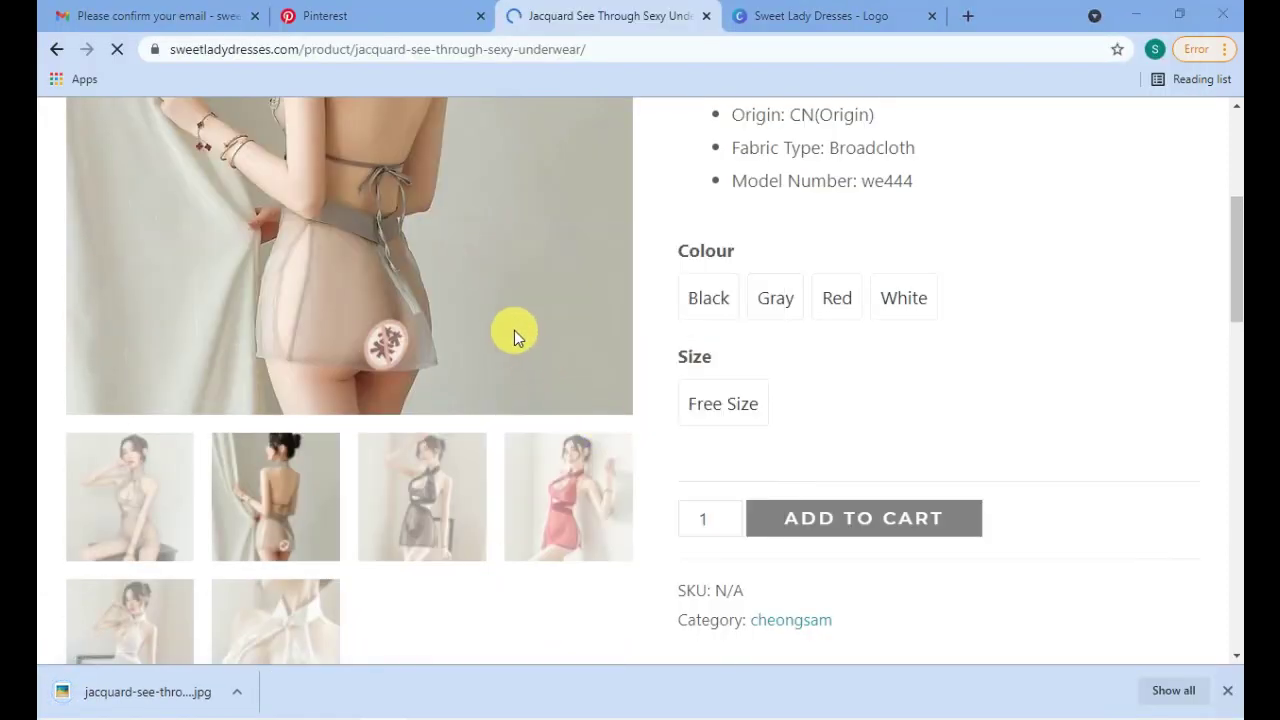
key(Return)
- Save the product photo of the black outfit under its suggested file name
scroll(514, 332, up, 1)
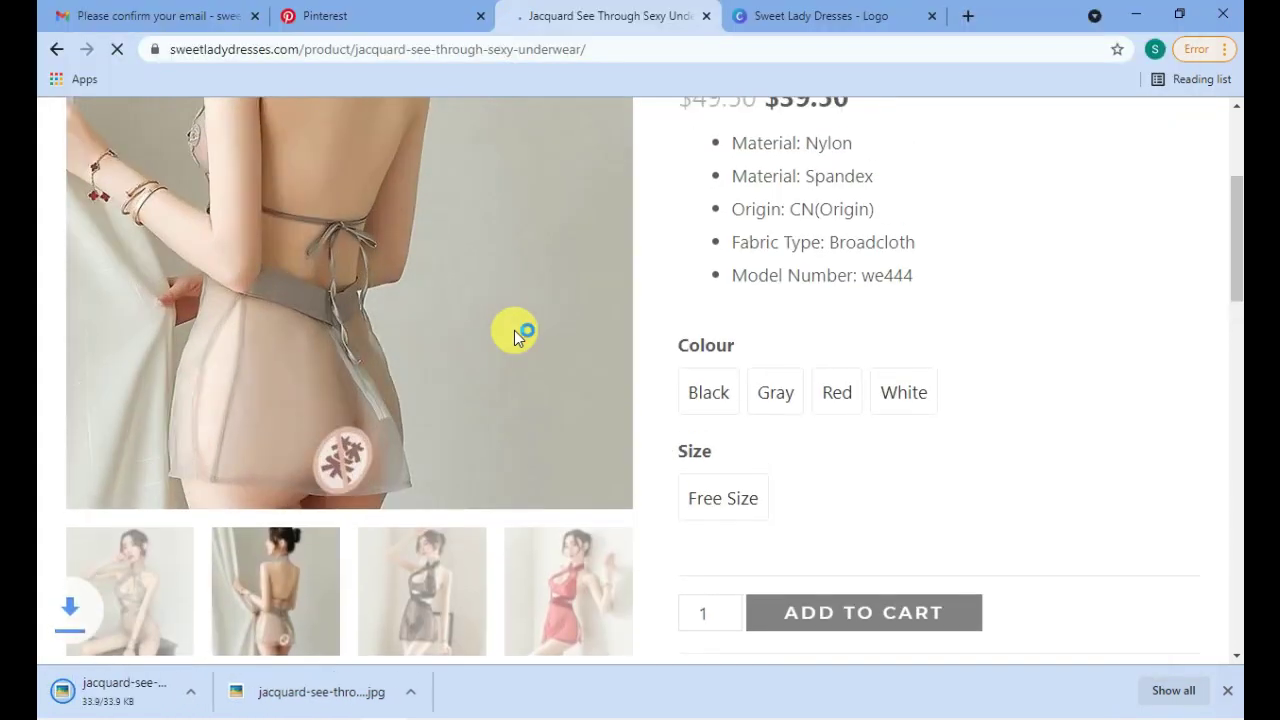
scroll(495, 322, up, 1)
right_click(488, 318)
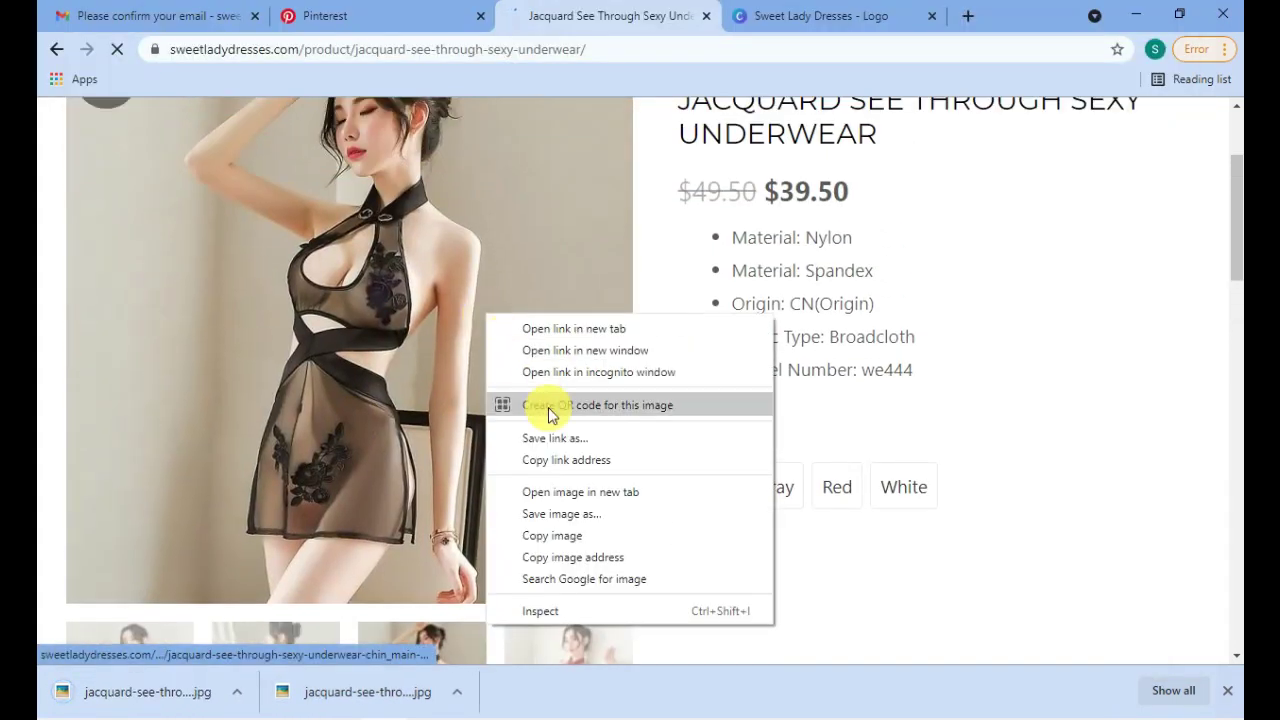
click(592, 512)
key(Return)
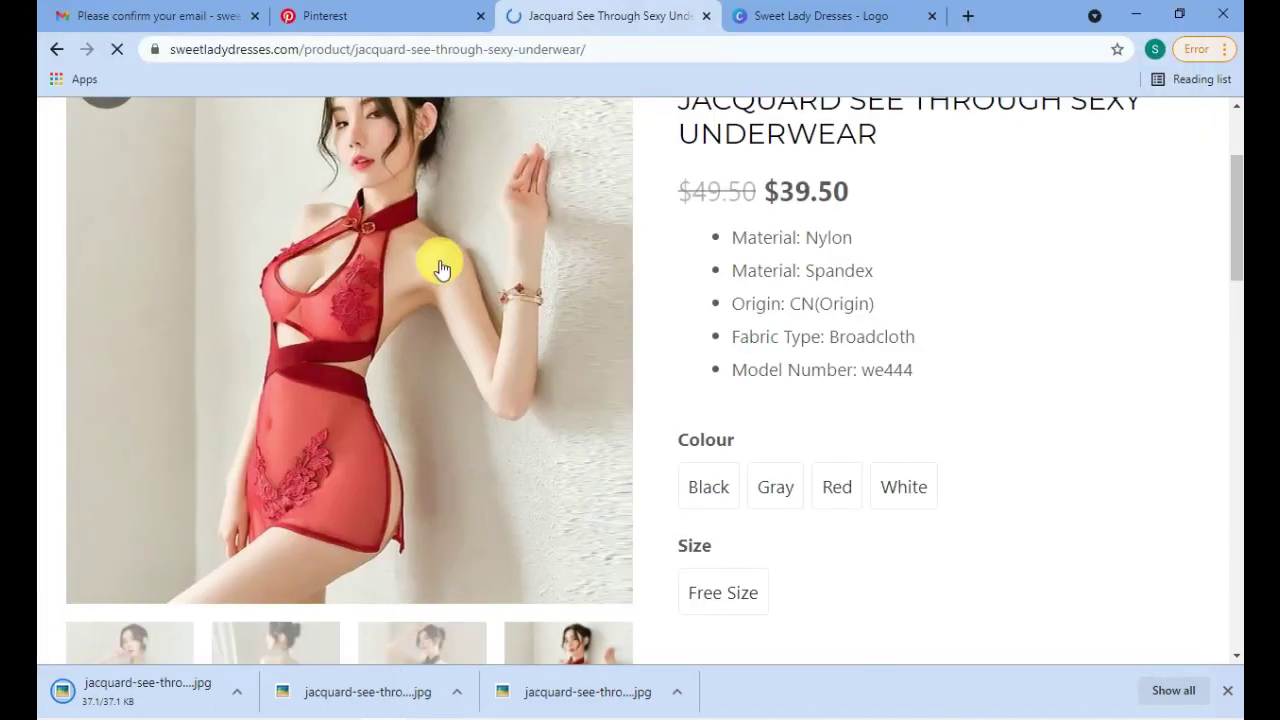
- Save the product photos of the red outfit and the full-length white outfit under their suggested file names
right_click(440, 262)
click(531, 458)
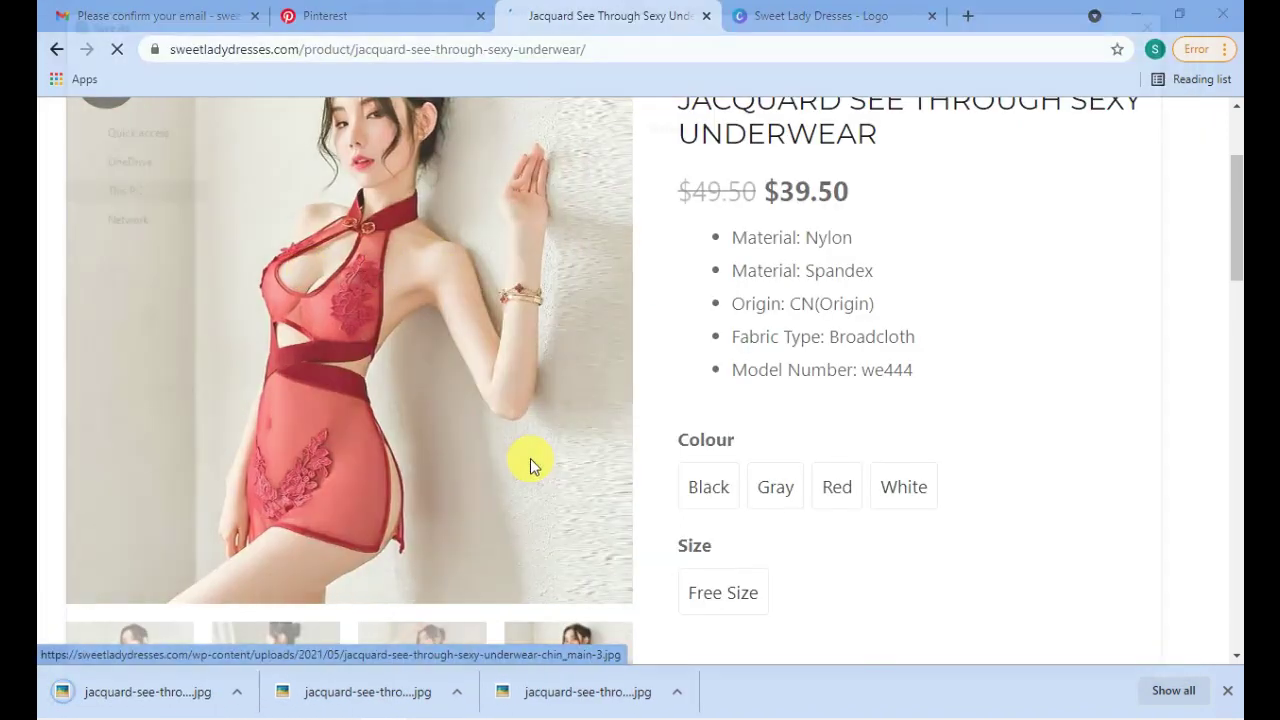
key(Return)
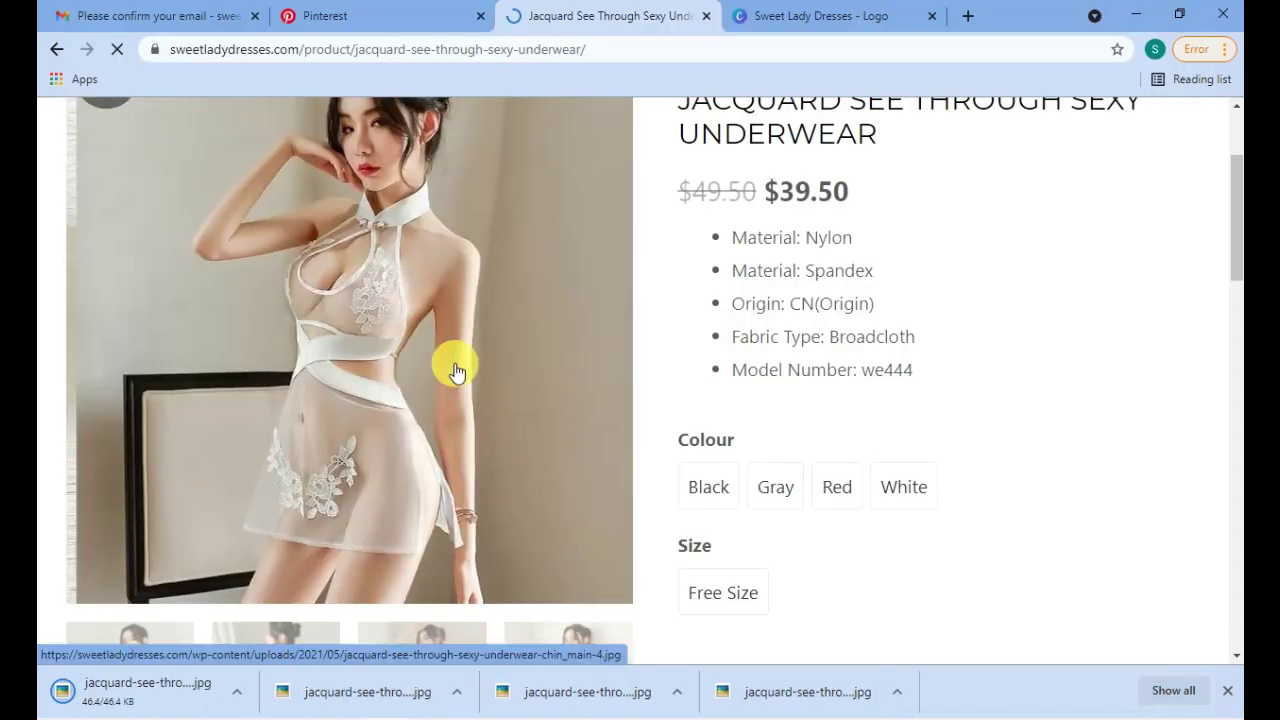
right_click(420, 309)
click(514, 502)
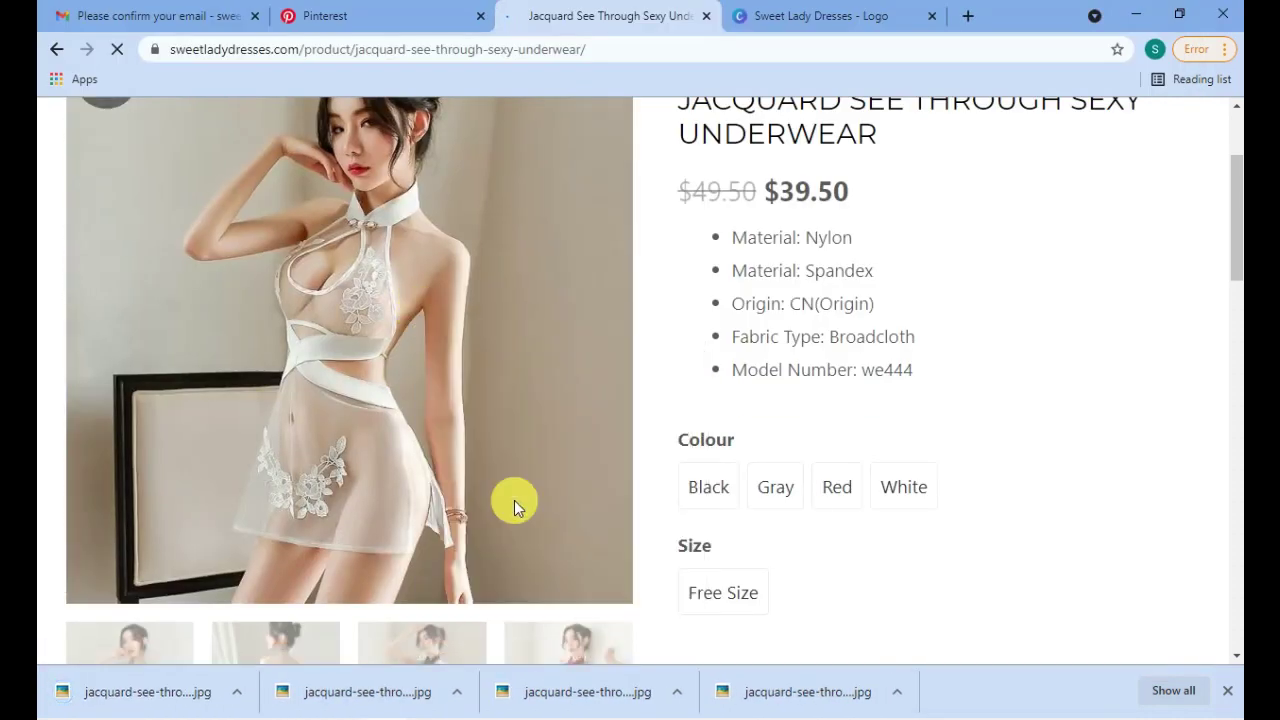
key(Return)
- Save the close-up product photo of the white outfit under its suggested file name
scroll(510, 495, down, 5)
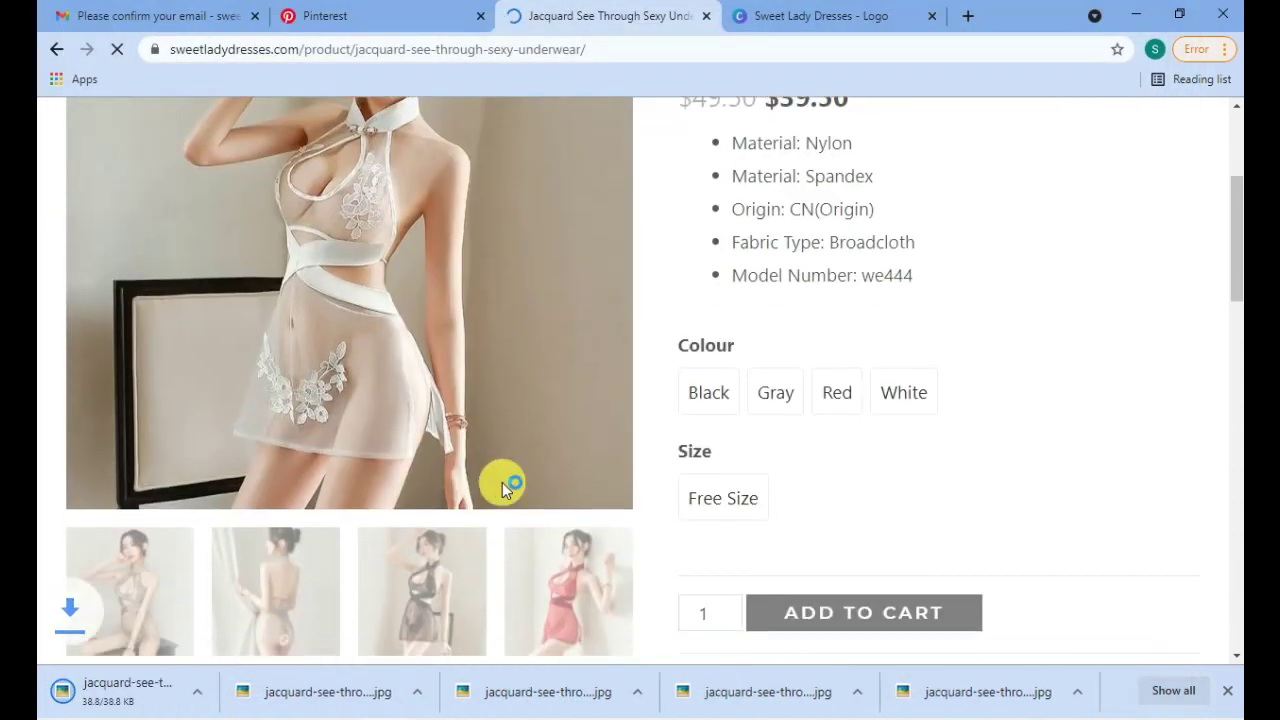
scroll(498, 432, up, 4)
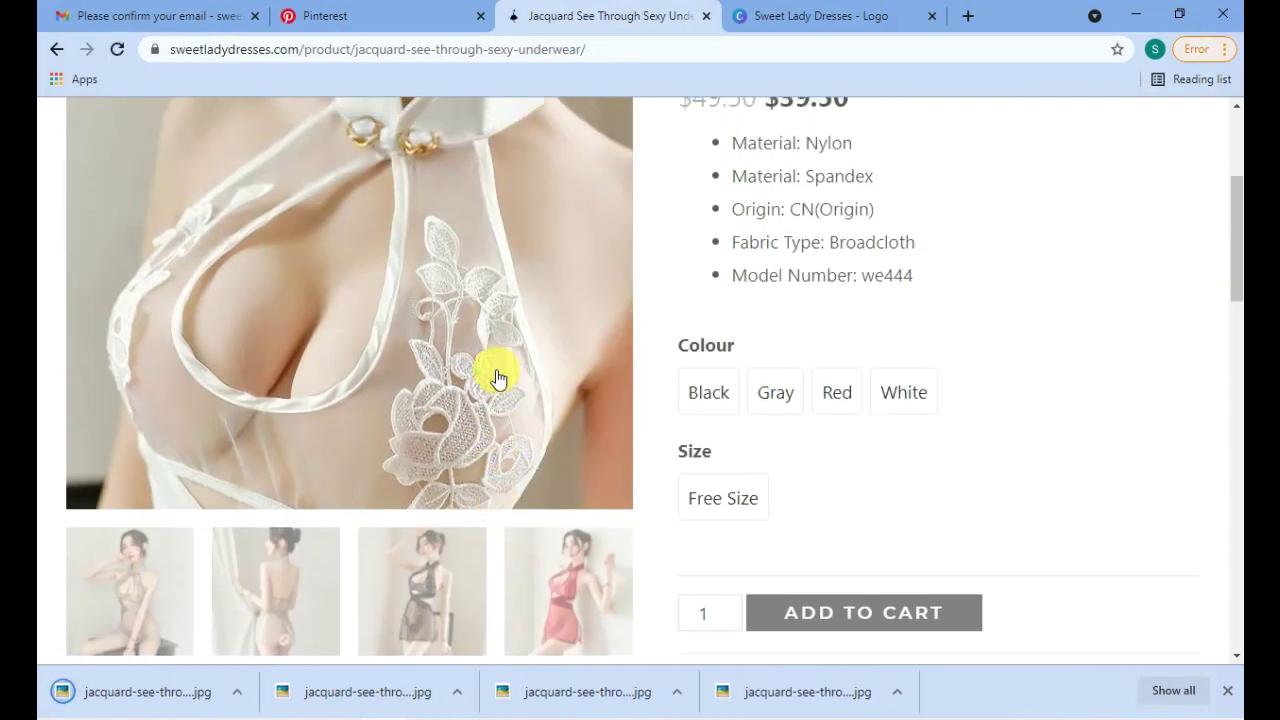
right_click(496, 278)
click(560, 472)
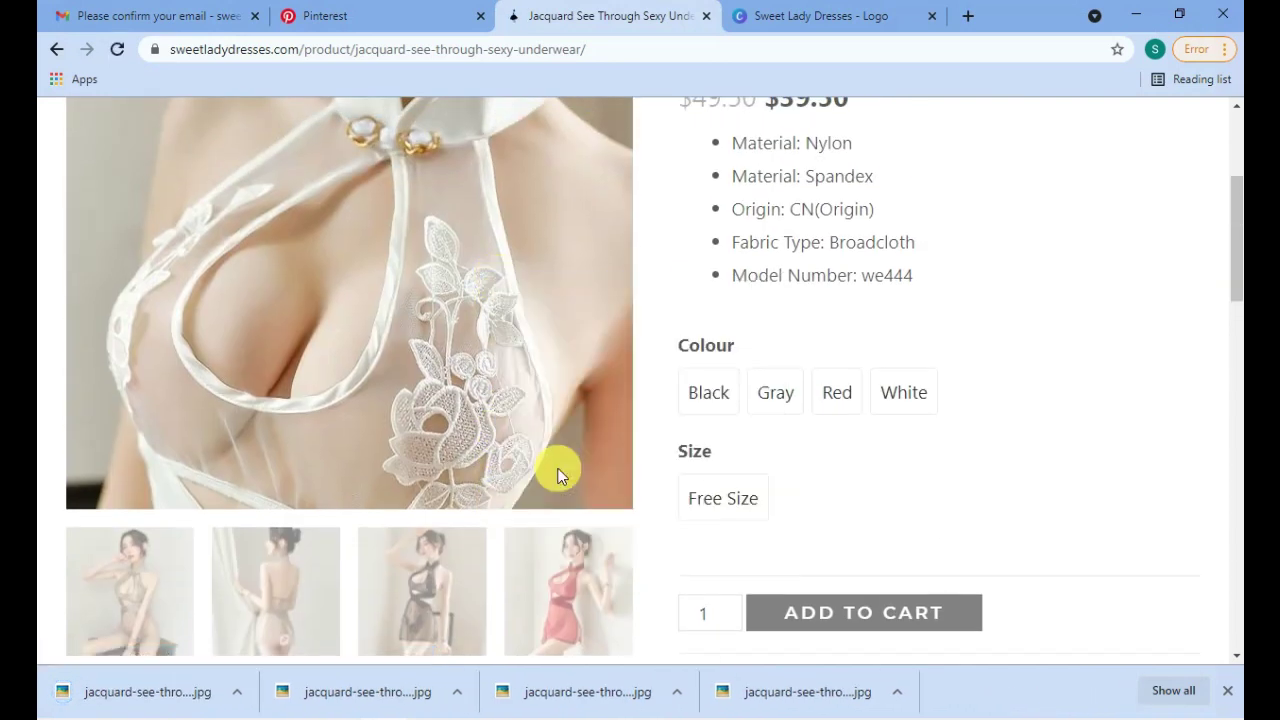
key(Return)
scroll(800, 497, up, 1)
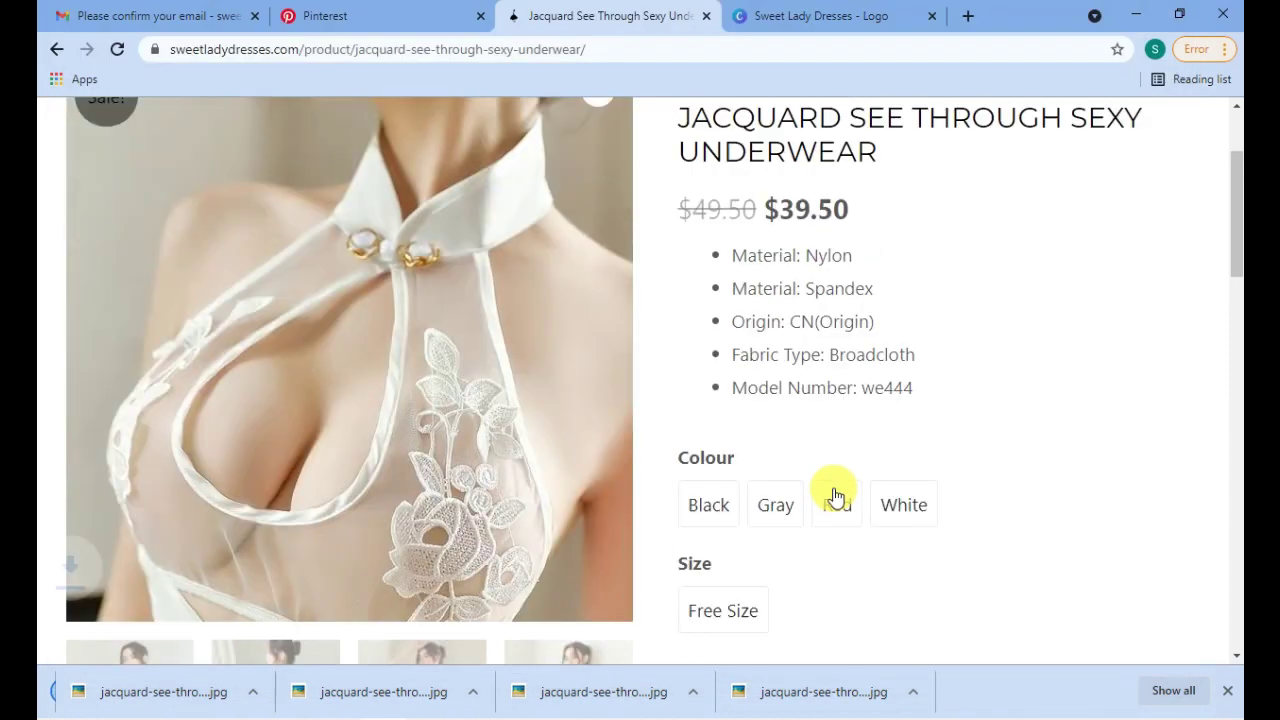
scroll(830, 490, up, 2)
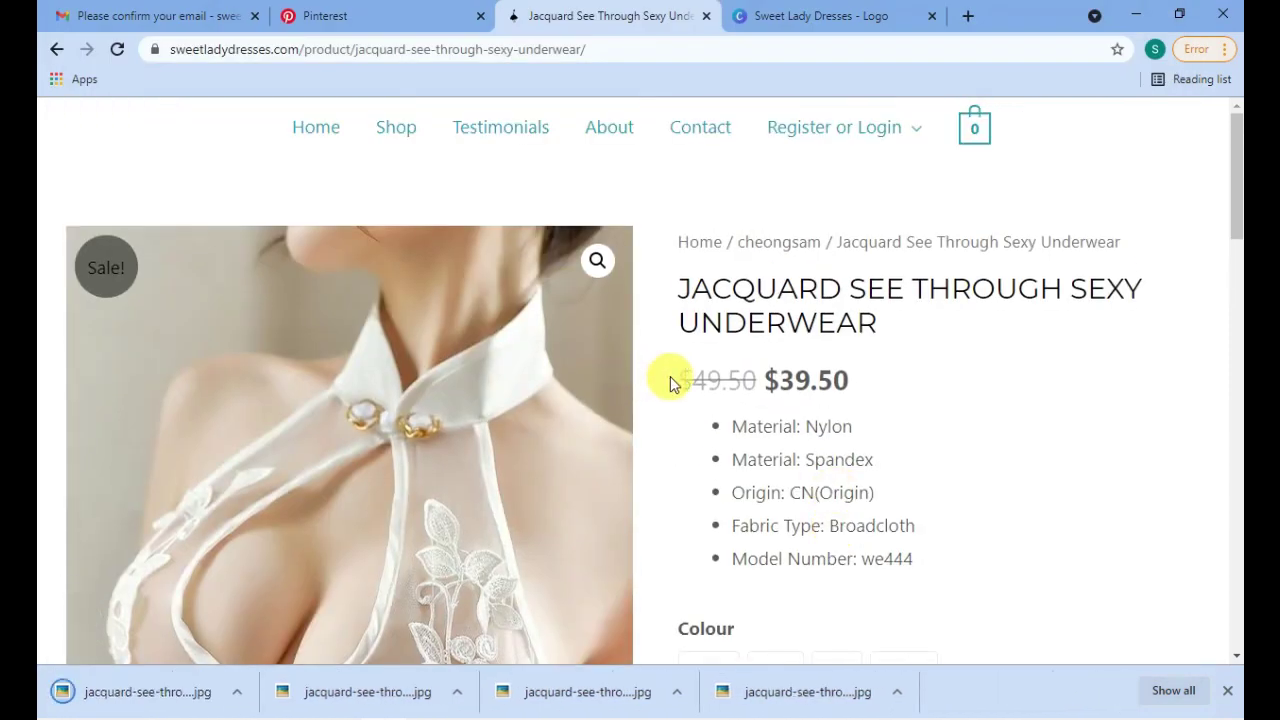
- Return to the Pinterest business profile and close the confirmation email page, the Canva logo page and the downloads bar
click(398, 12)
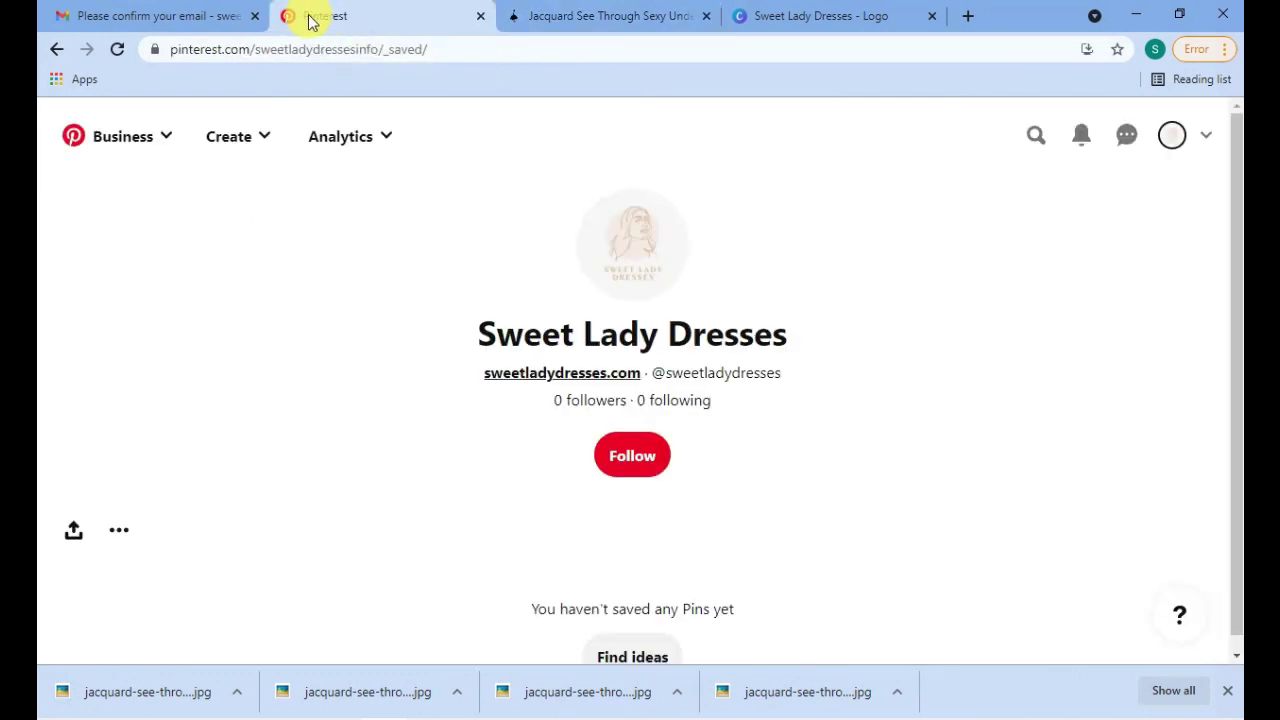
click(254, 16)
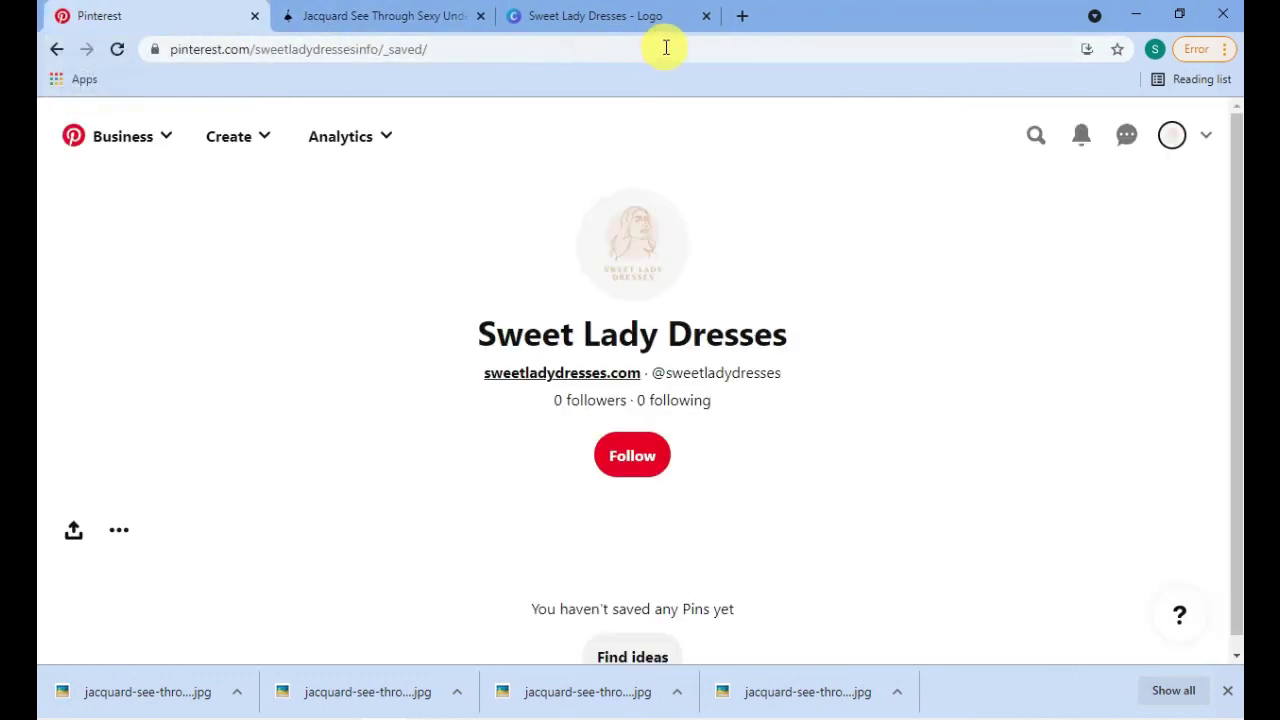
click(705, 17)
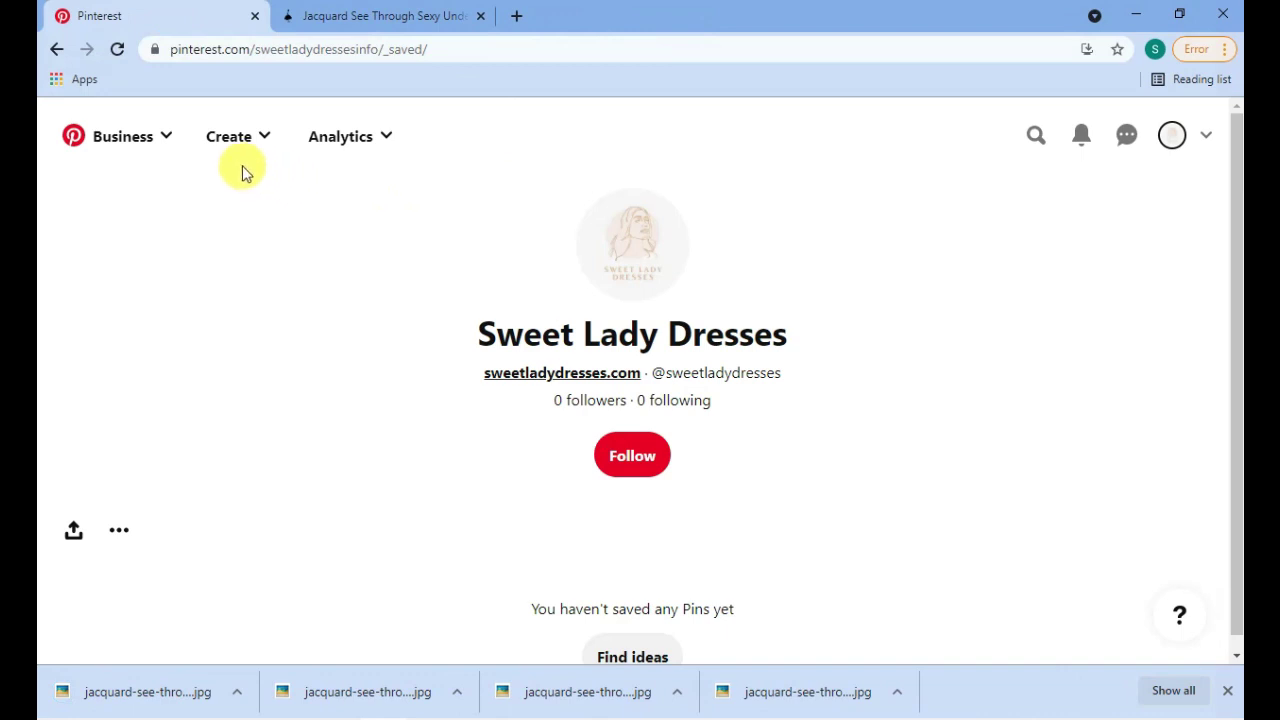
click(1226, 691)
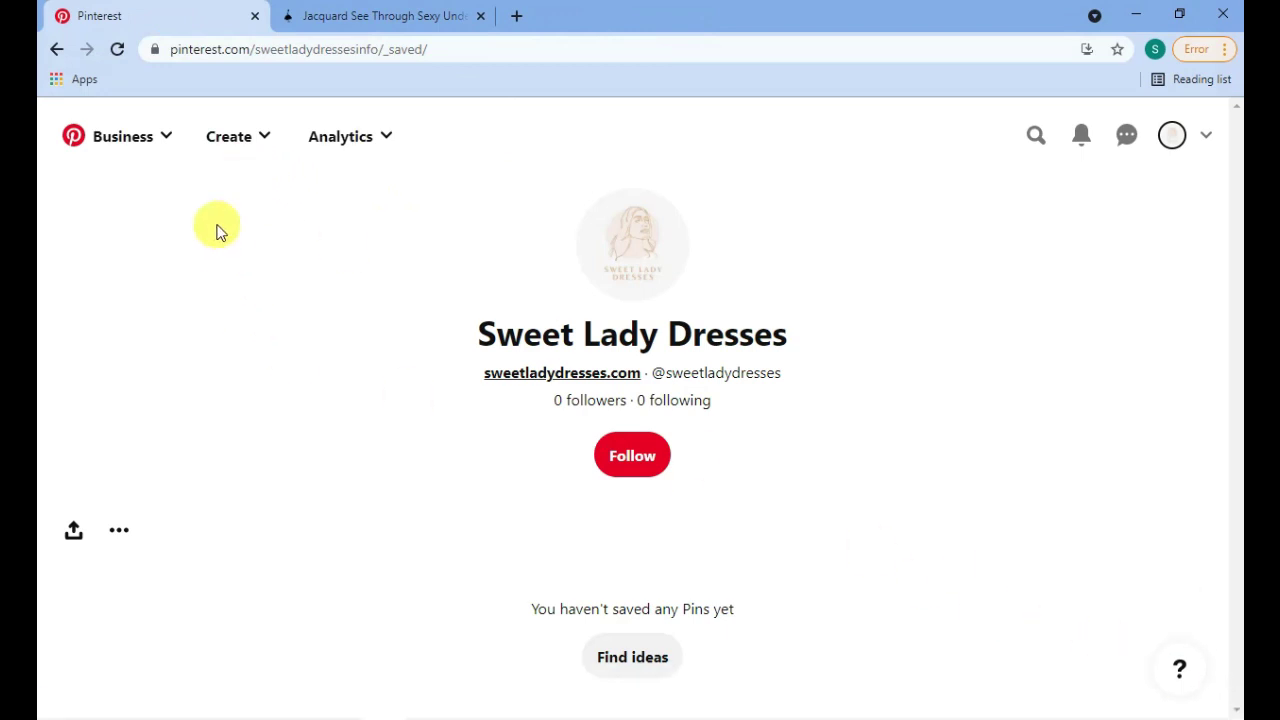
- Start creating a new Pin, dismiss the introductory tour, and reduce the page zoom until the whole Pin form fits
click(234, 150)
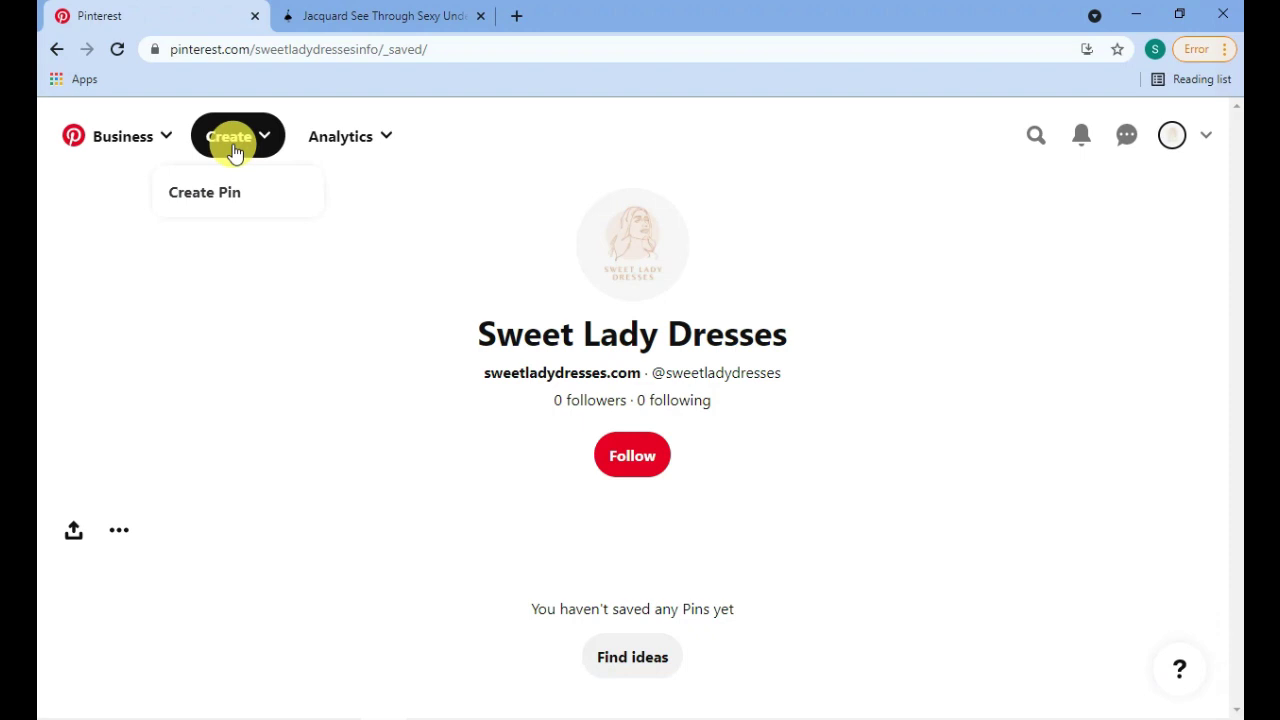
click(220, 214)
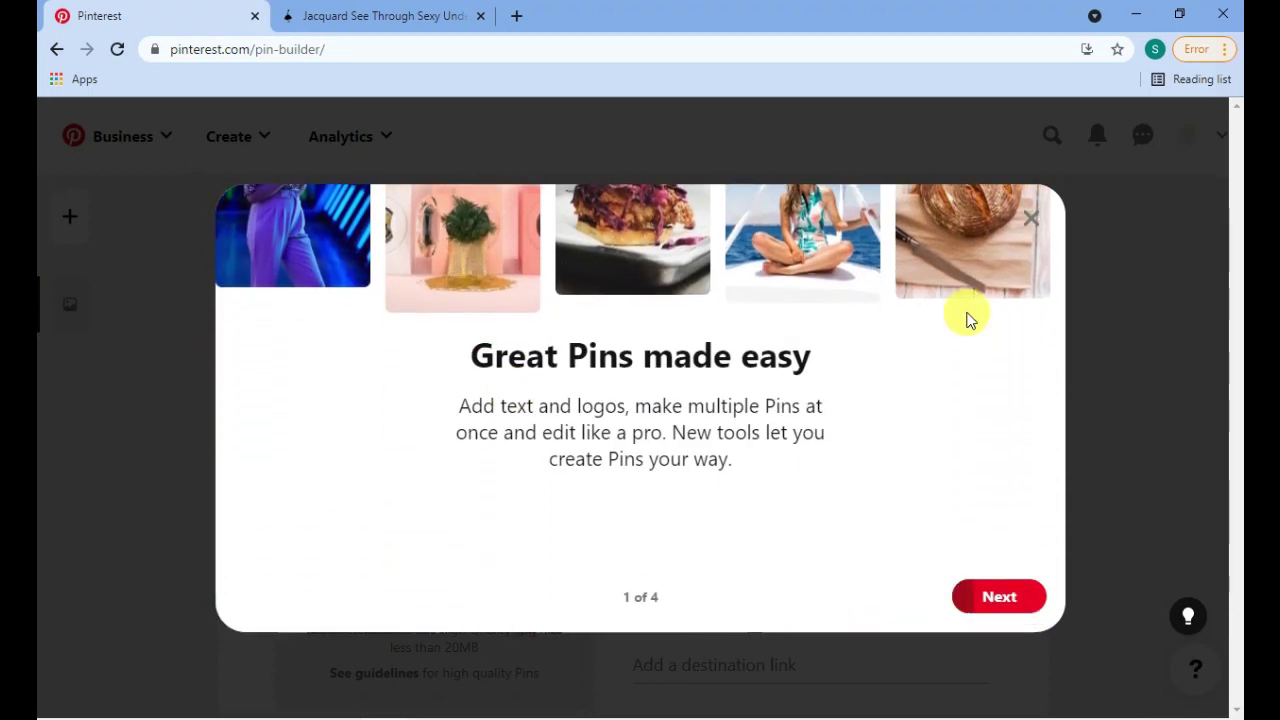
click(1027, 230)
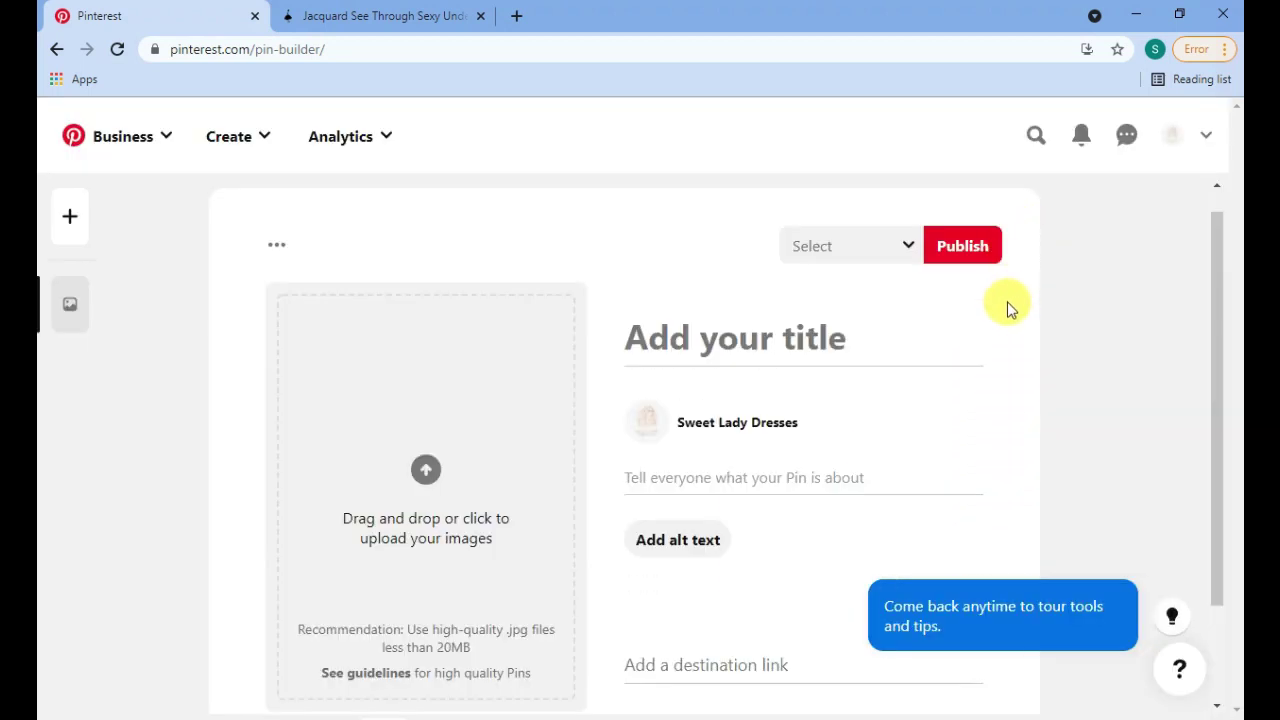
key(ctrl+minus)
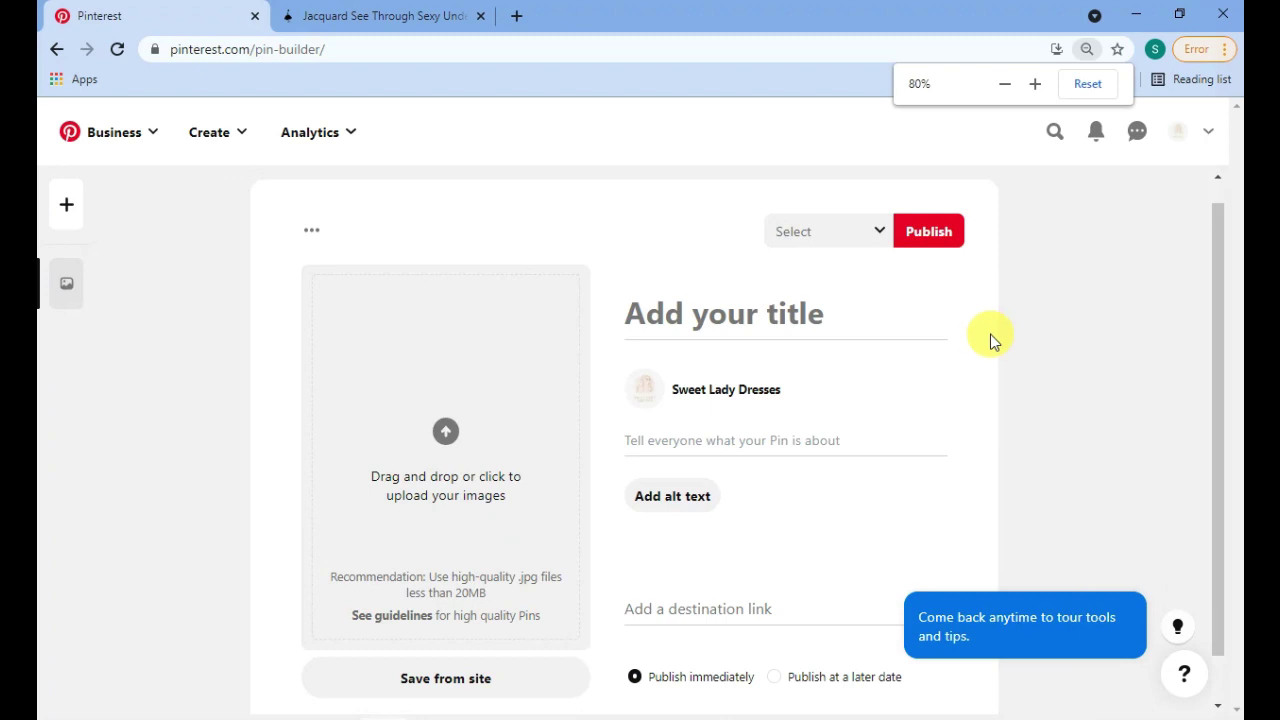
key(ctrl+minus)
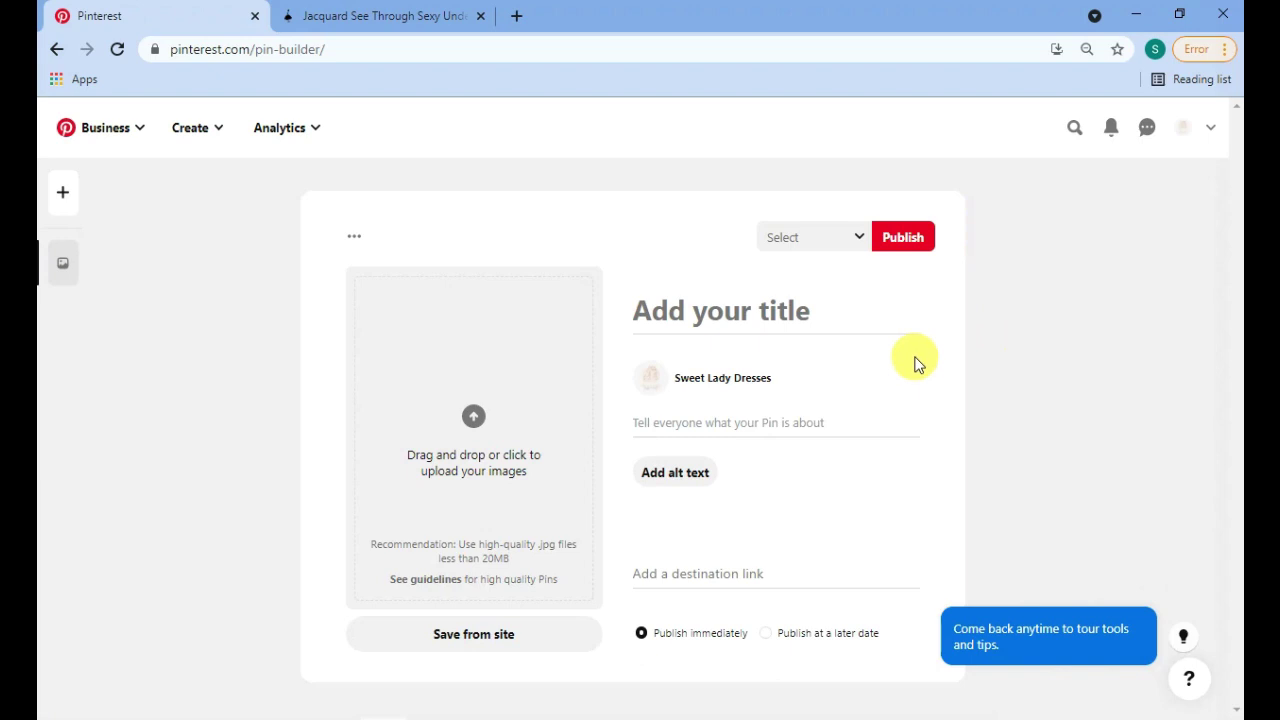
- Examine the Pin form's title, description, destination link and board selection
click(822, 305)
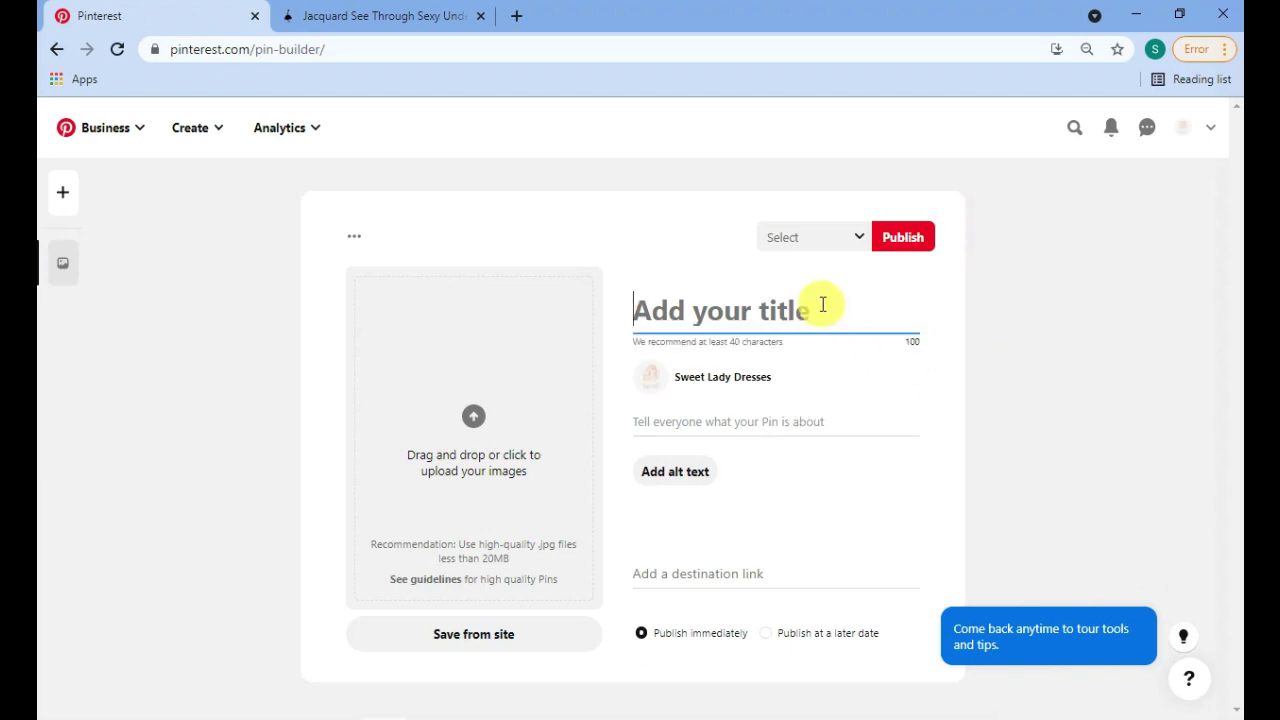
click(829, 421)
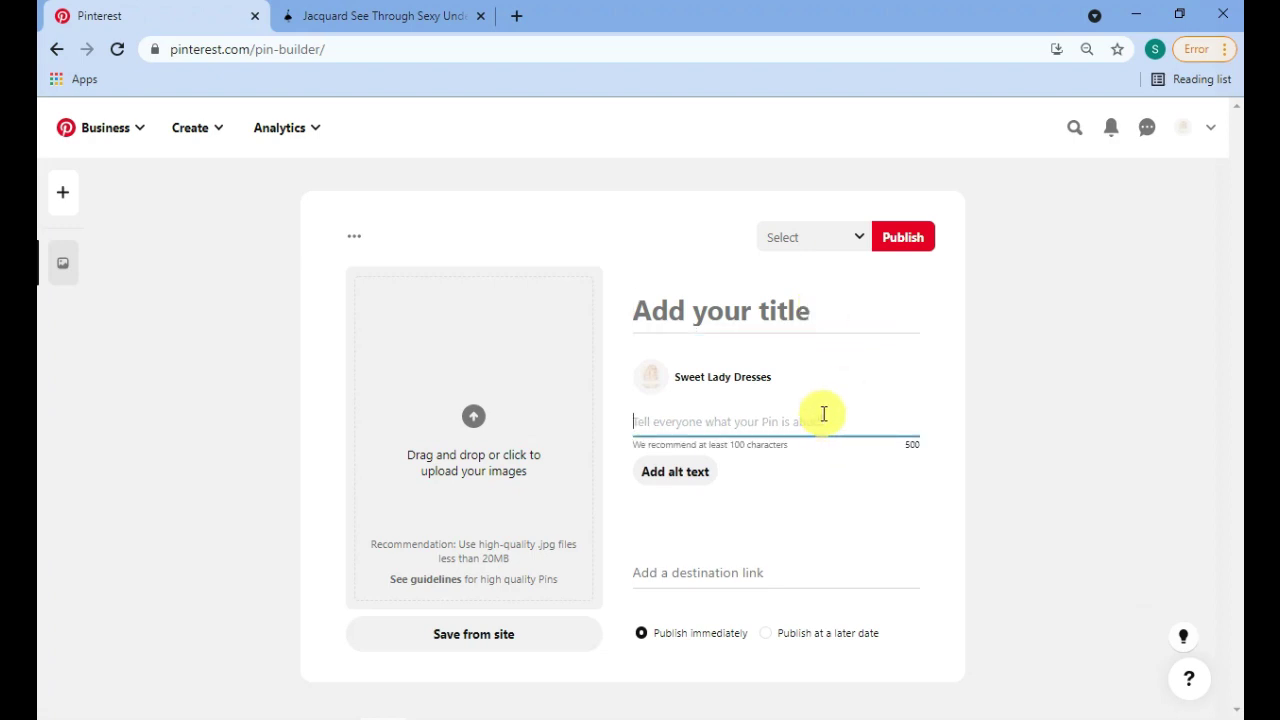
click(748, 568)
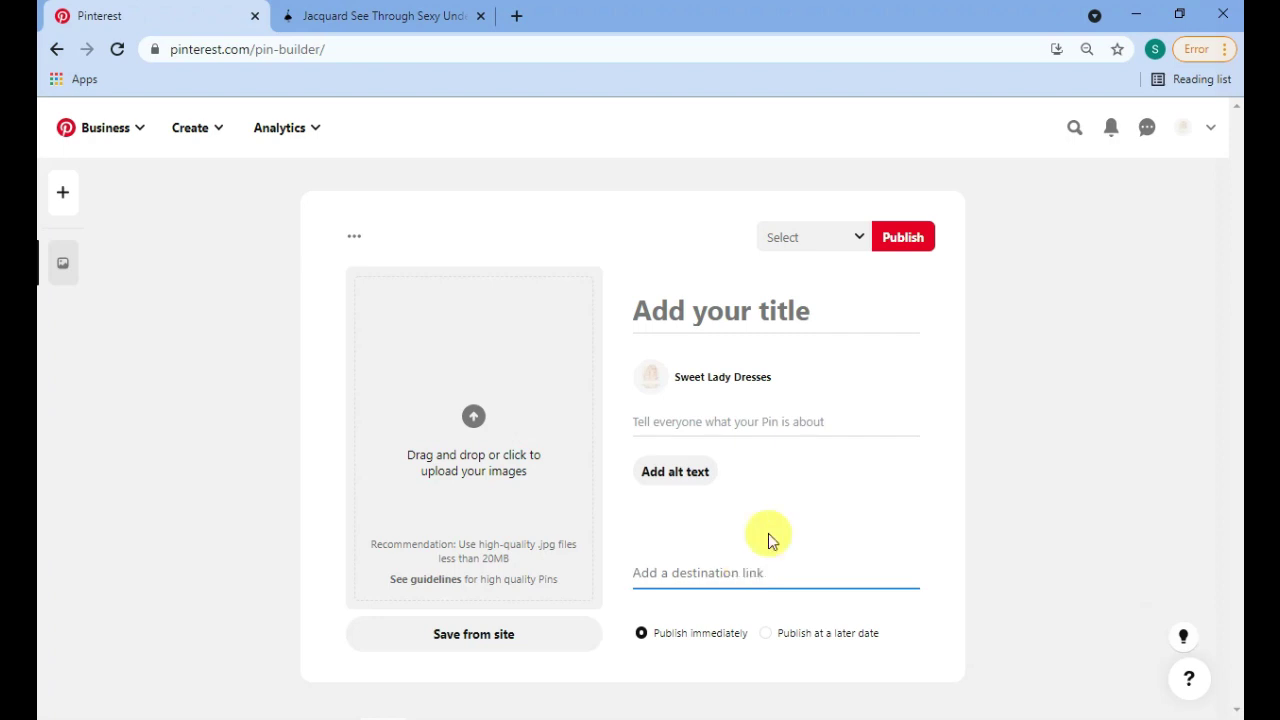
click(806, 232)
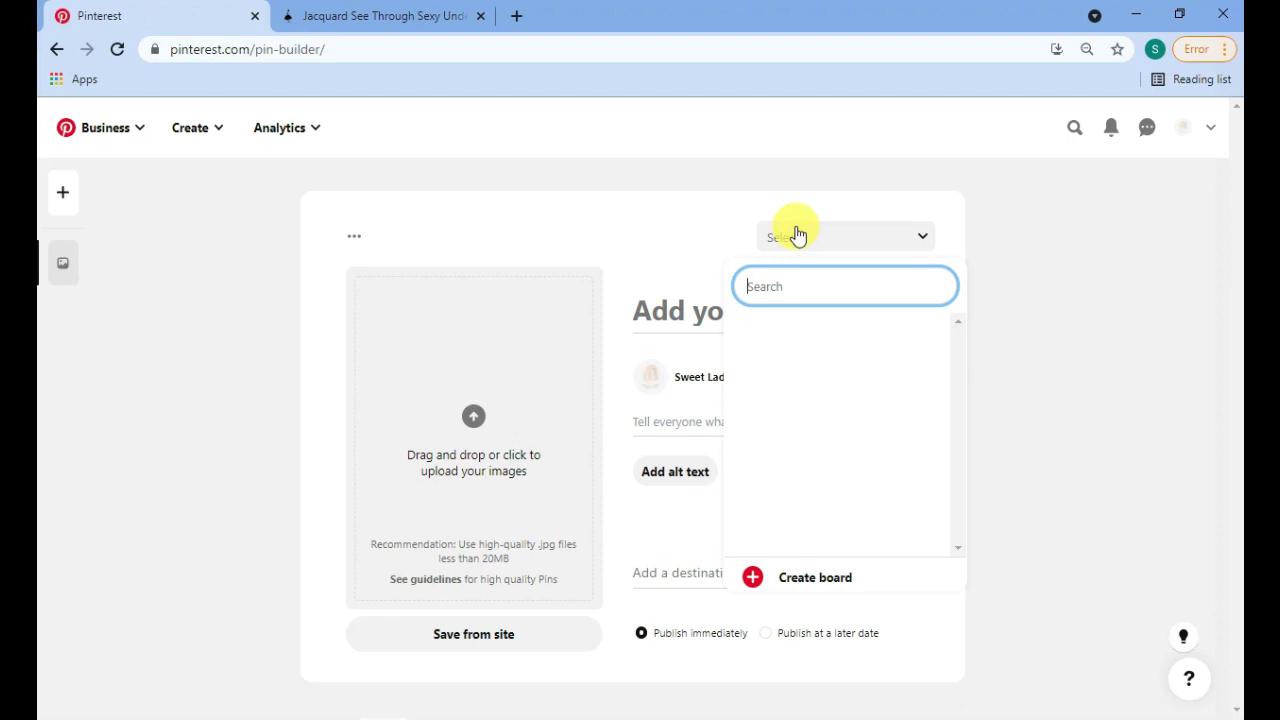
click(543, 160)
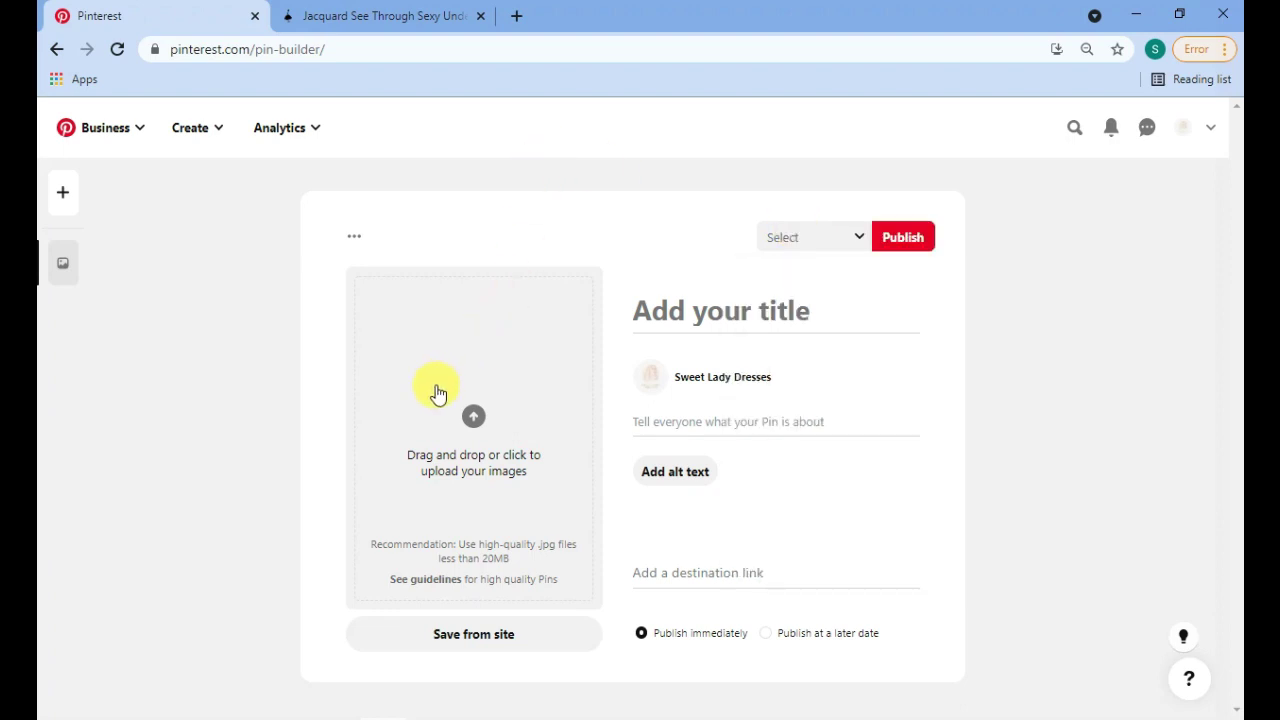
- Copy the product name from the shop page and paste it as the Pin's title, "JACQUARD SEE THROUGH SEXY UNDERWEAR"
click(370, 16)
mouse_move(666, 286)
mouse_down()
mouse_move(890, 333)
mouse_move(809, 291)
mouse_move(684, 290)
mouse_up()
right_click(684, 290)
click(720, 305)
click(120, 20)
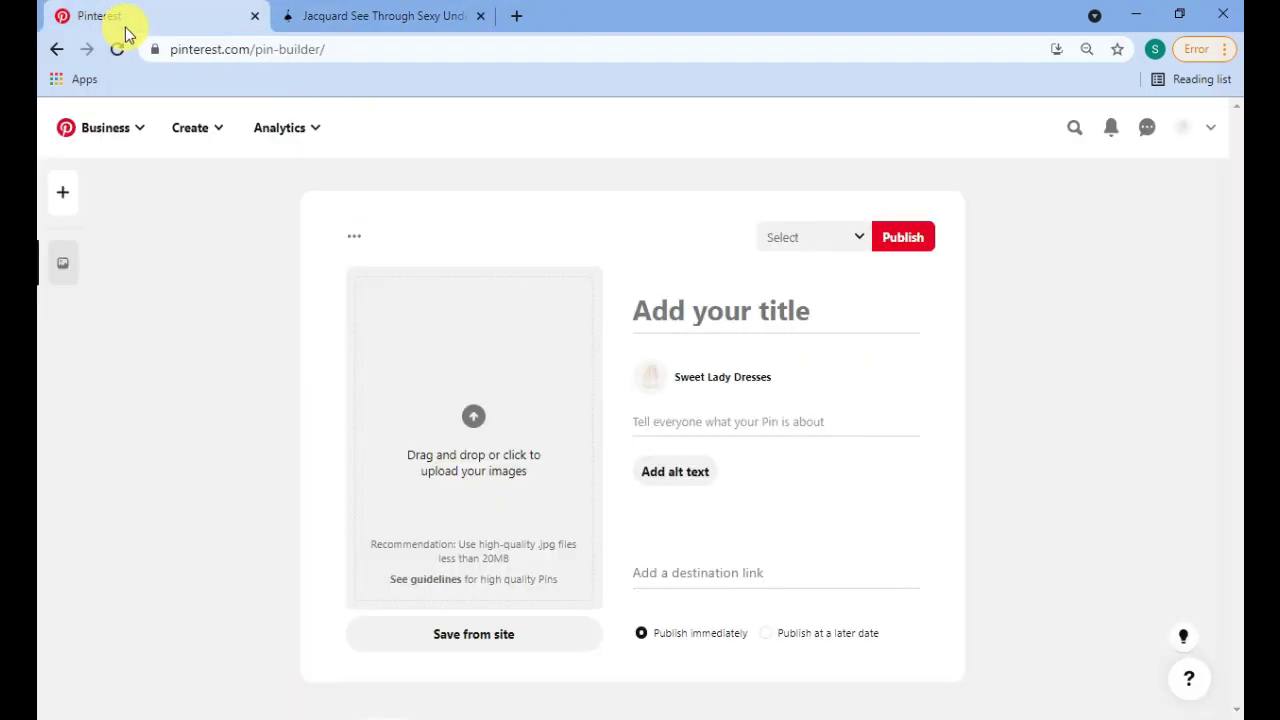
click(733, 314)
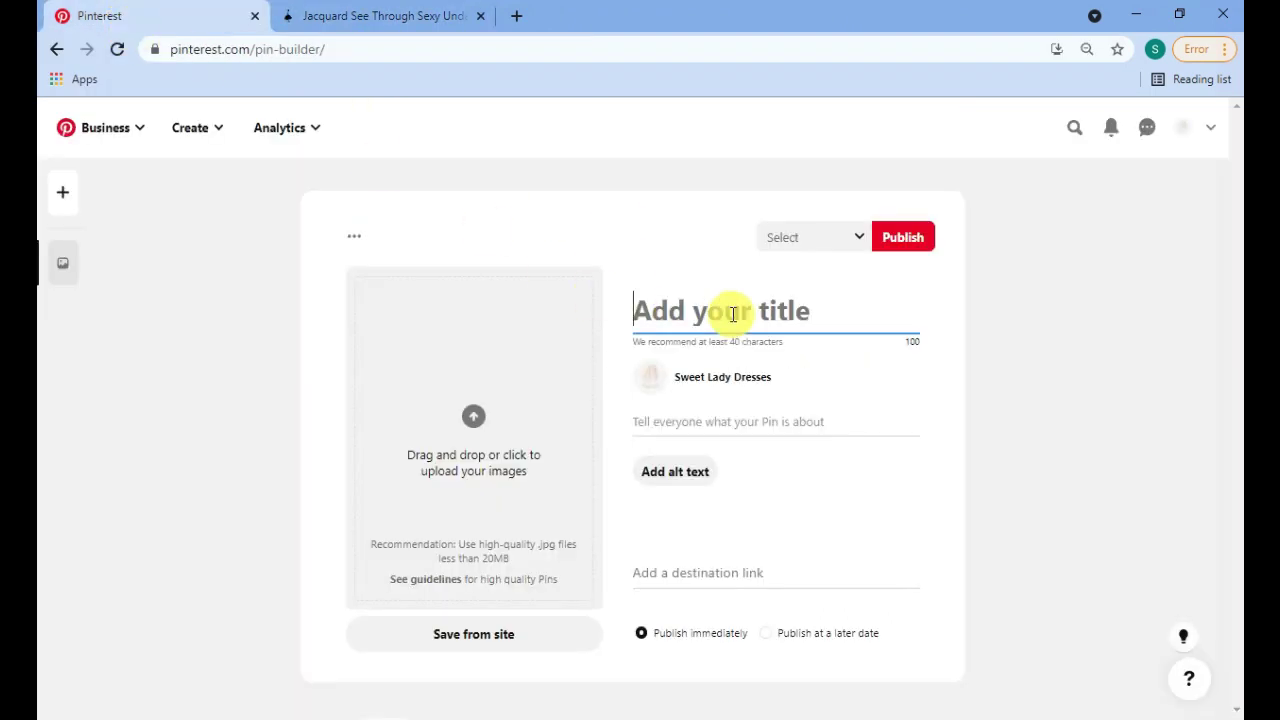
key(ctrl+v)
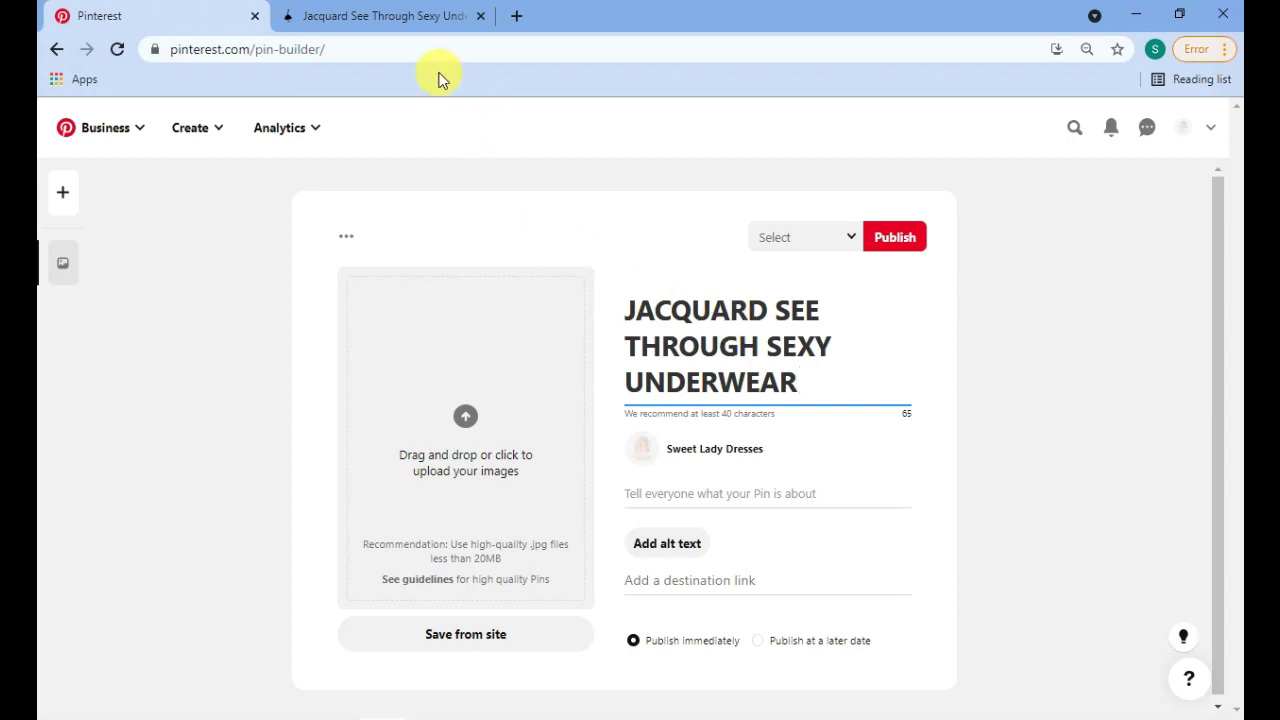
- Copy the material, origin, fabric type and model number list from the product description into the Pin's description
click(403, 18)
scroll(671, 569, down, 8)
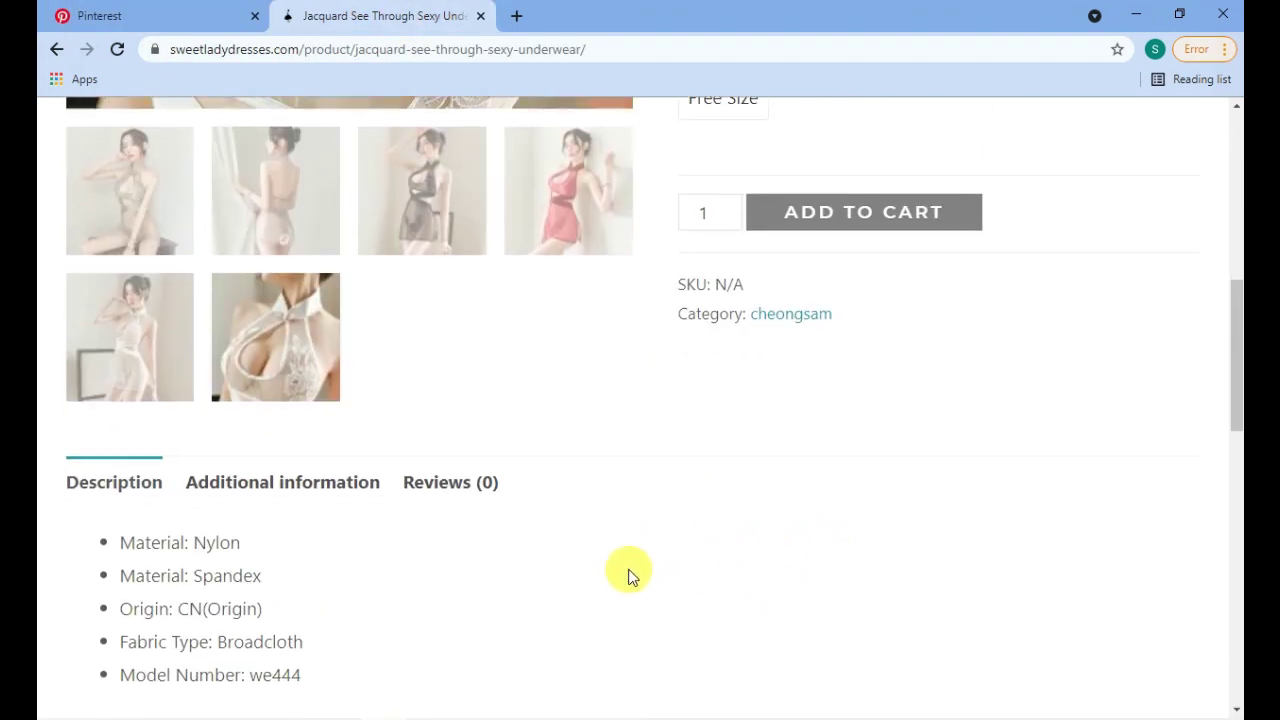
drag(121, 280, 329, 403)
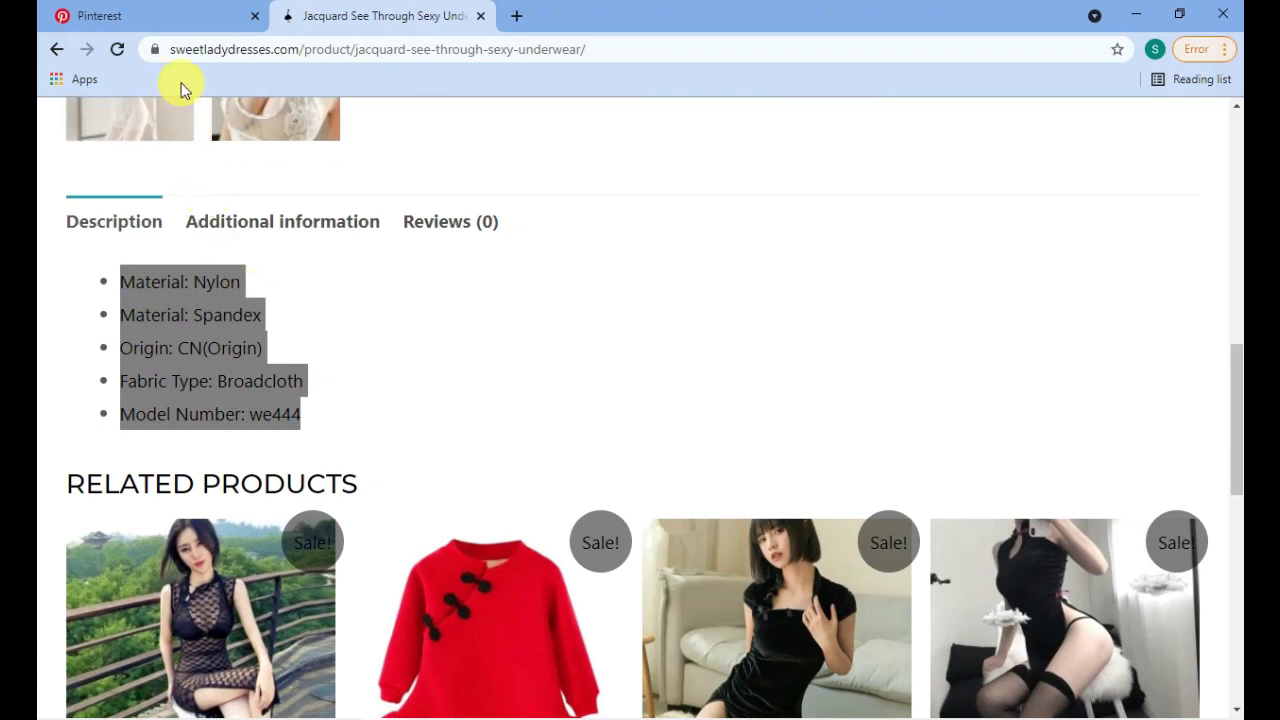
click(180, 14)
click(706, 492)
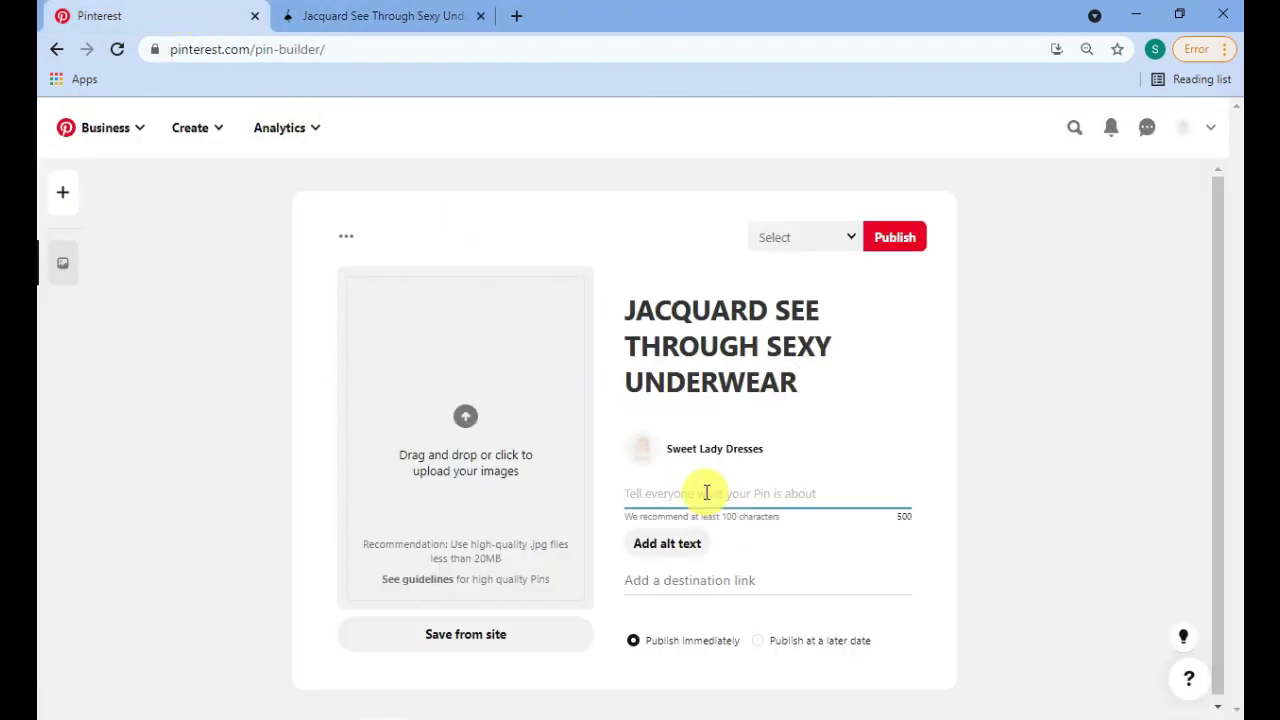
key(ctrl+v)
- Add the hashtags #fashion #fashiondress #womenFashion #fashion2021 below the Pin's description, separated by a blank line
key(Return)
key(Return)
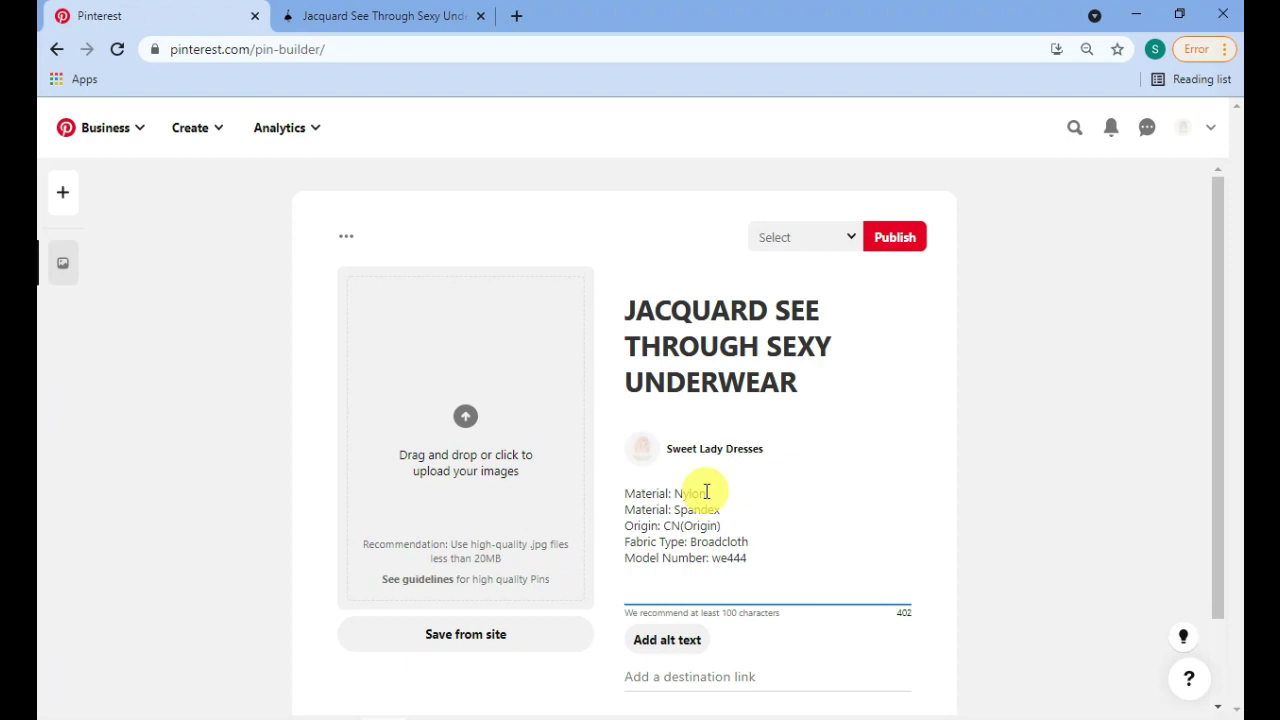
text(#fashio)
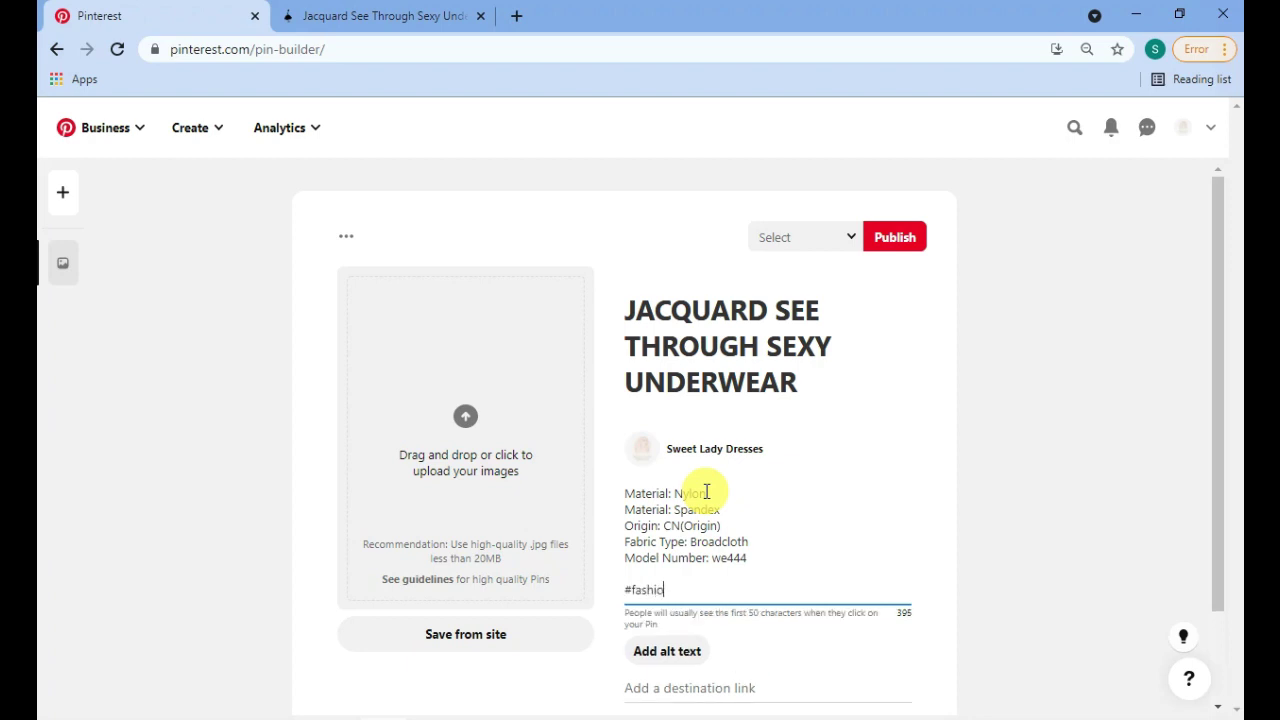
text(n #fashiondress #wom)
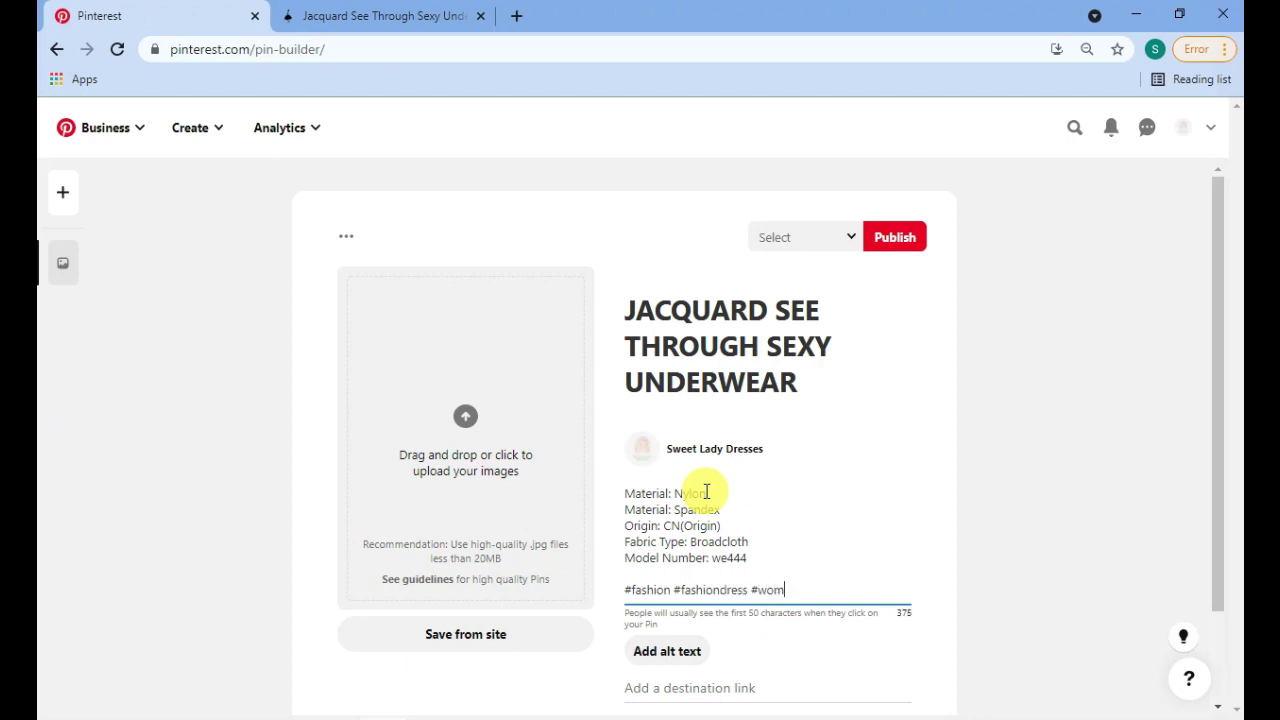
text(enFashion #fashion202)
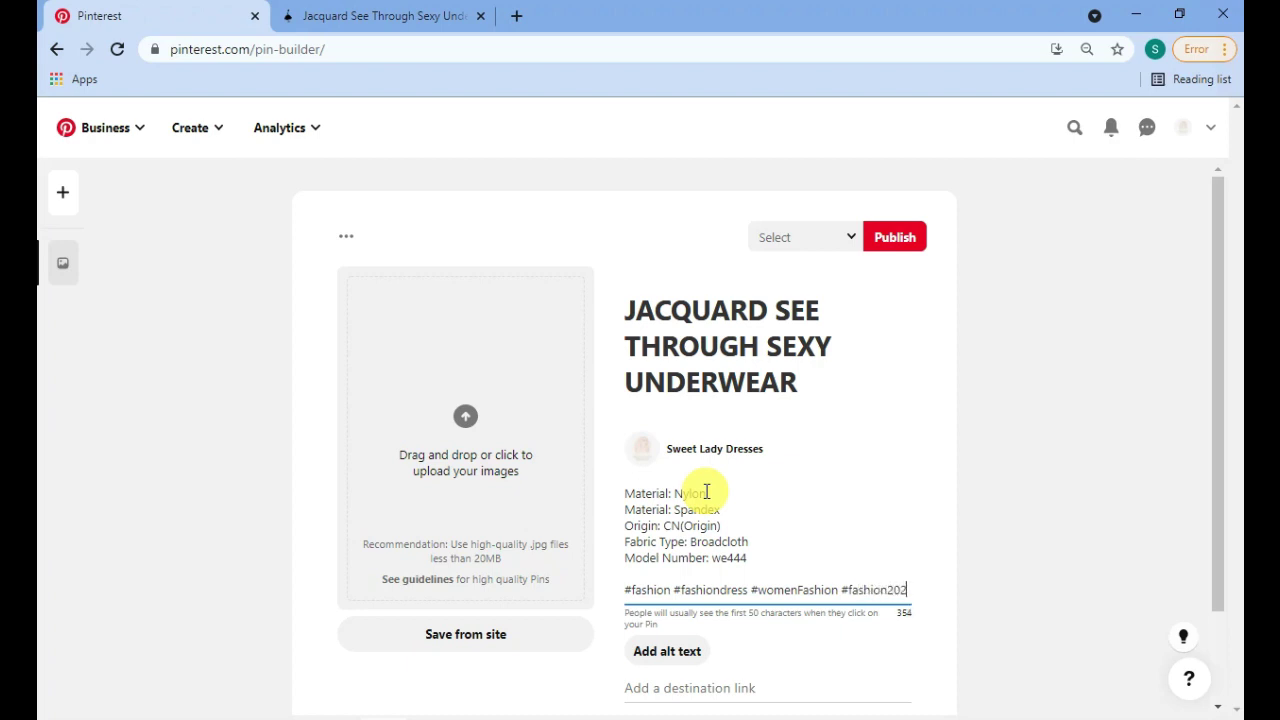
text(1)
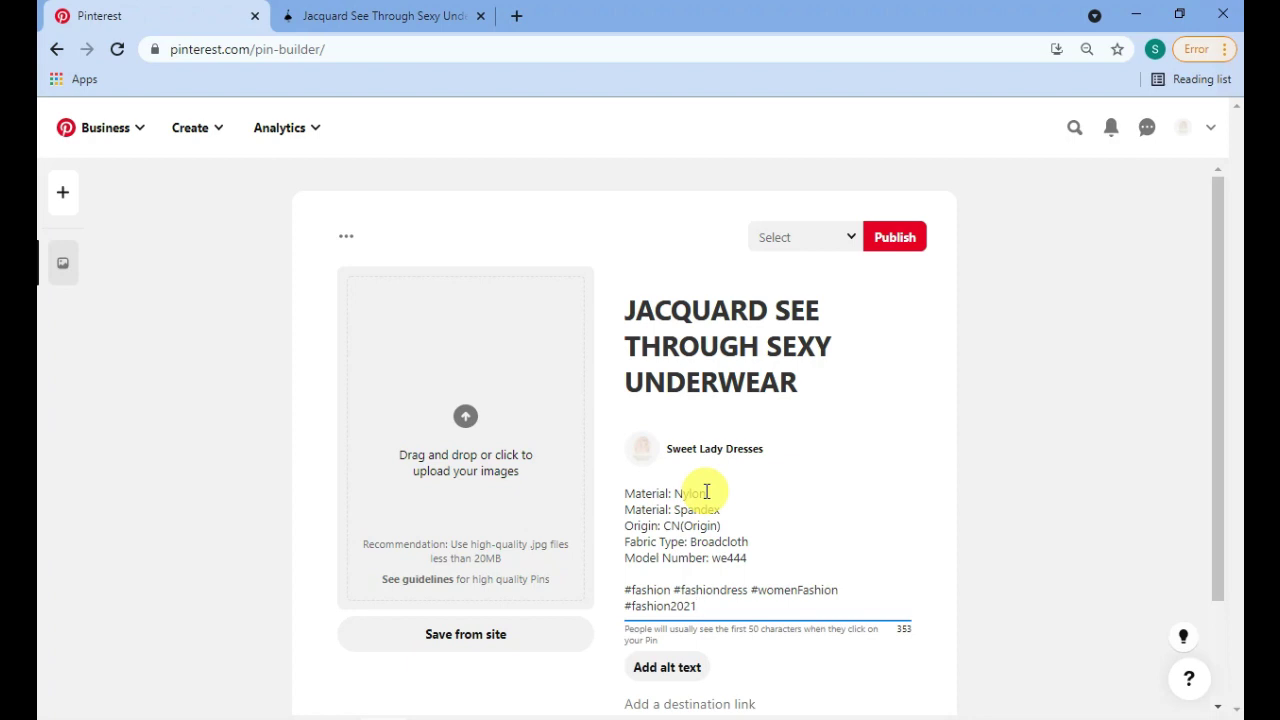
- Copy the product page's address from the shop and paste it as the Pin's destination link, sweetladydresses.com/product/jacquard-see-through-sexy-underwear/
scroll(708, 515, down, 2)
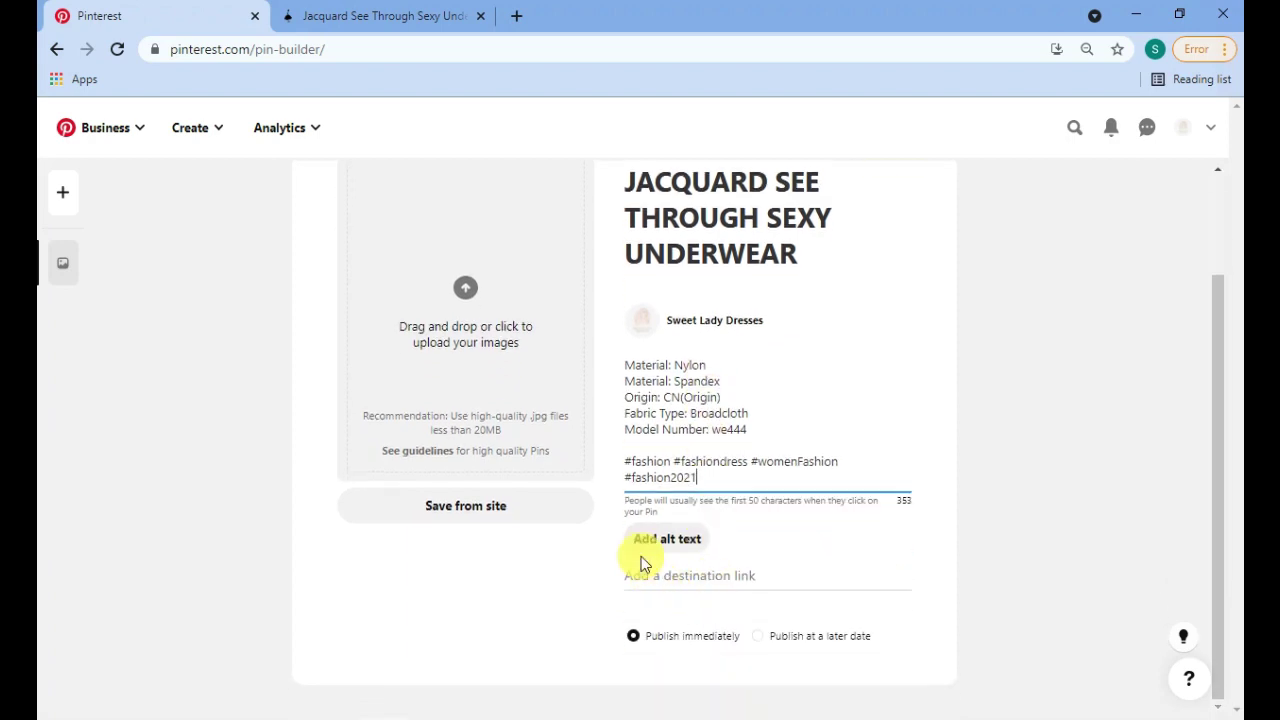
click(288, 16)
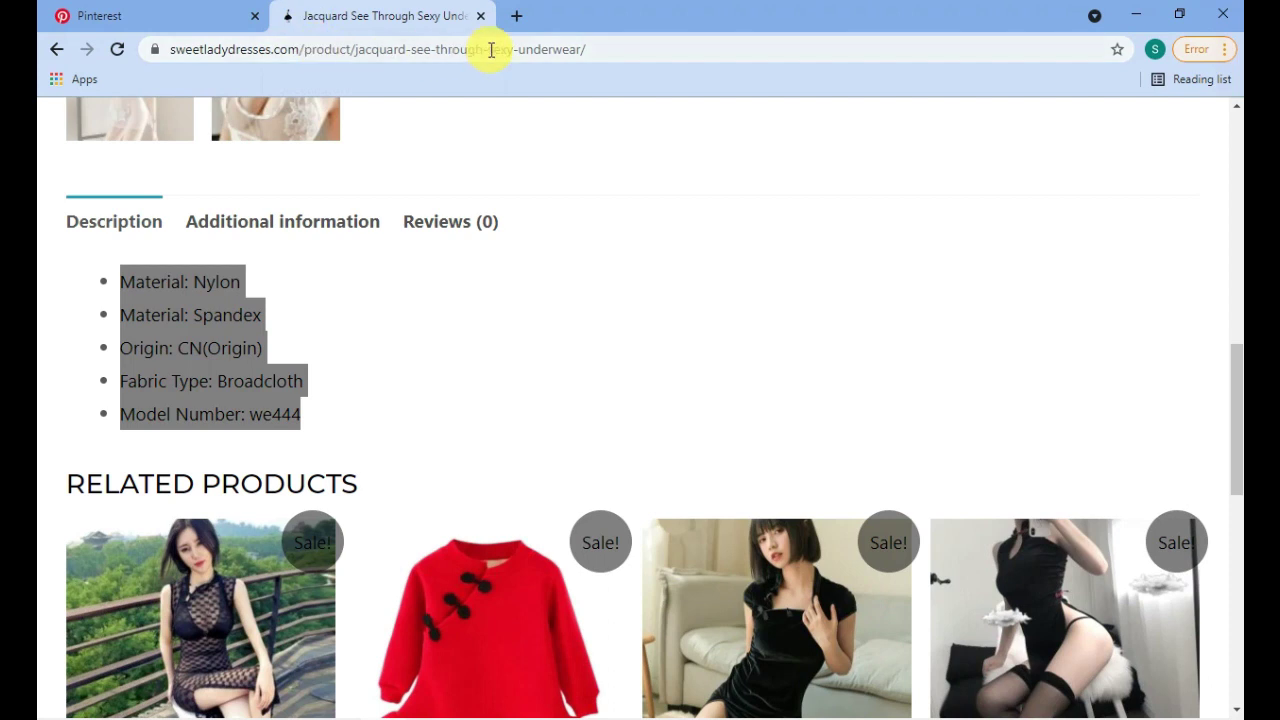
scroll(763, 340, up, 3)
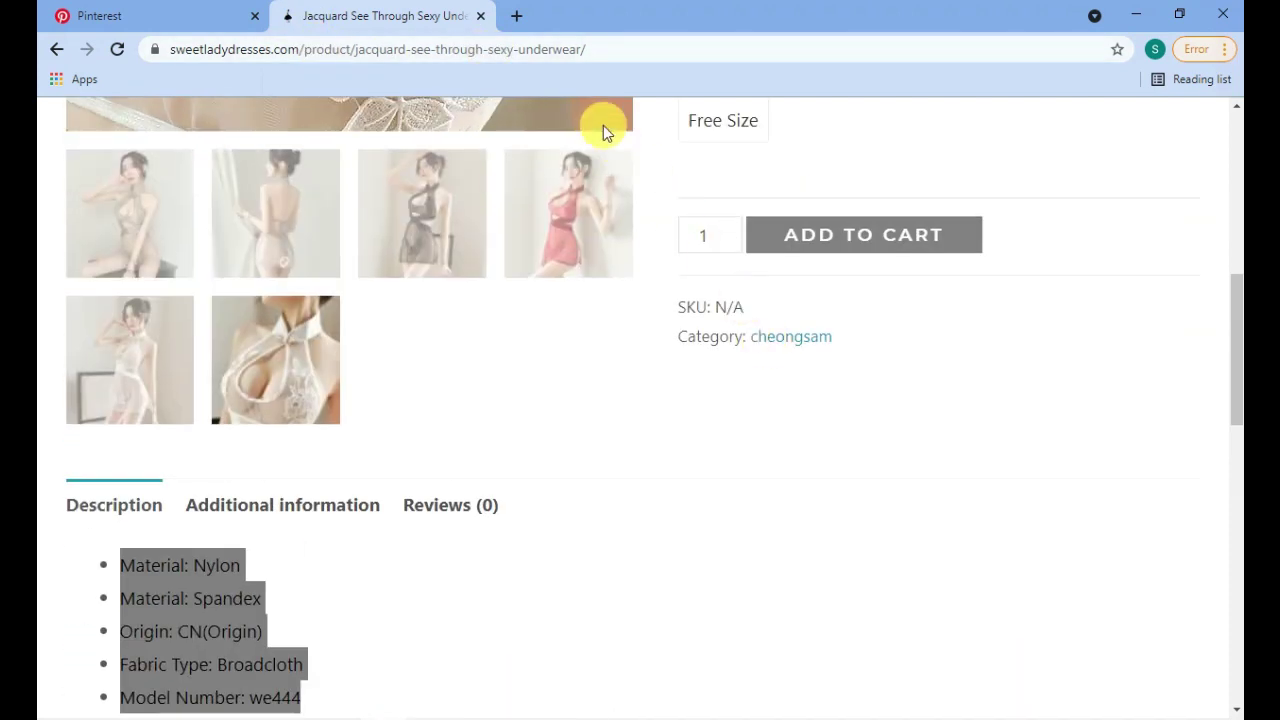
click(528, 61)
right_click(414, 50)
click(441, 152)
click(181, 20)
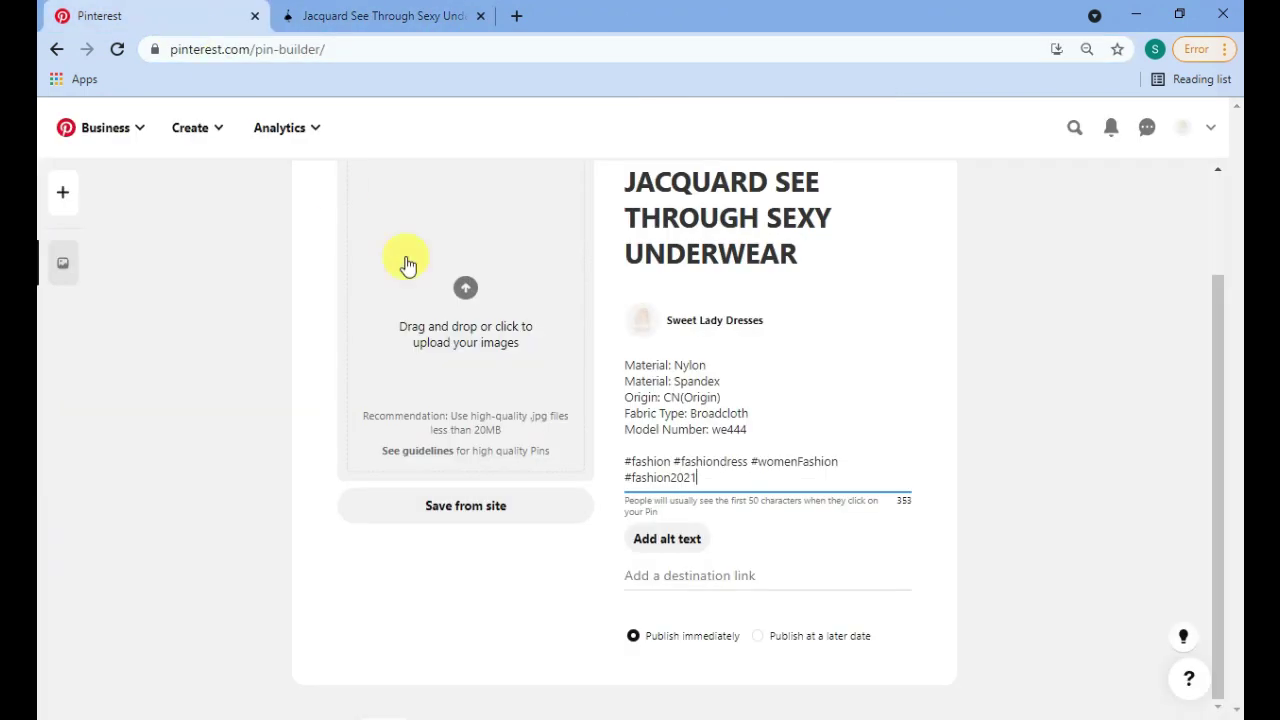
click(686, 578)
right_click(686, 590)
click(740, 433)
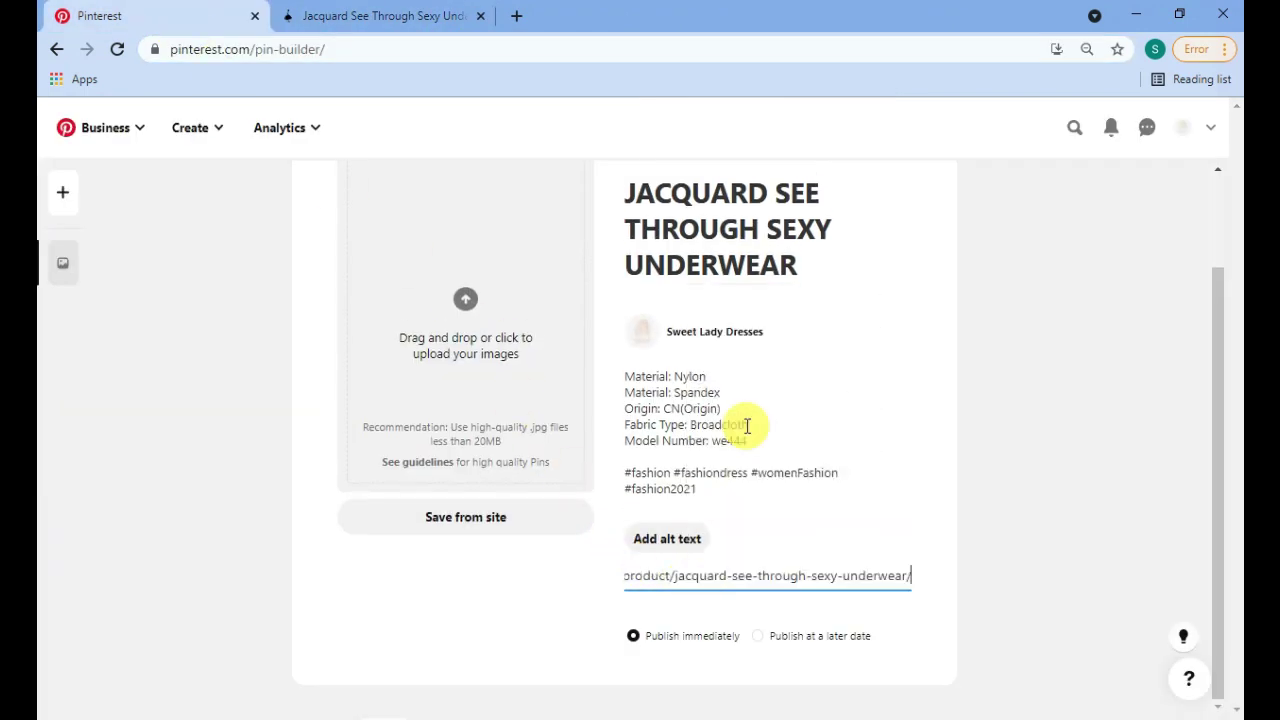
drag(815, 580, 560, 580)
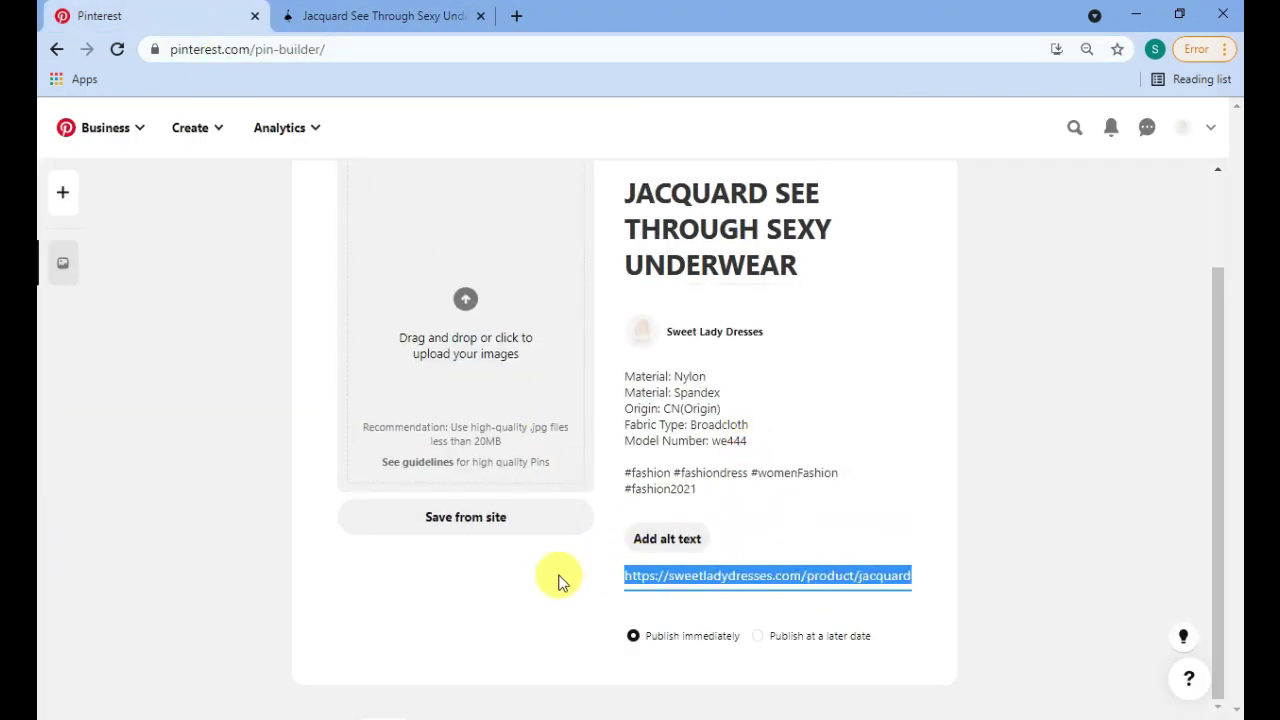
click(737, 583)
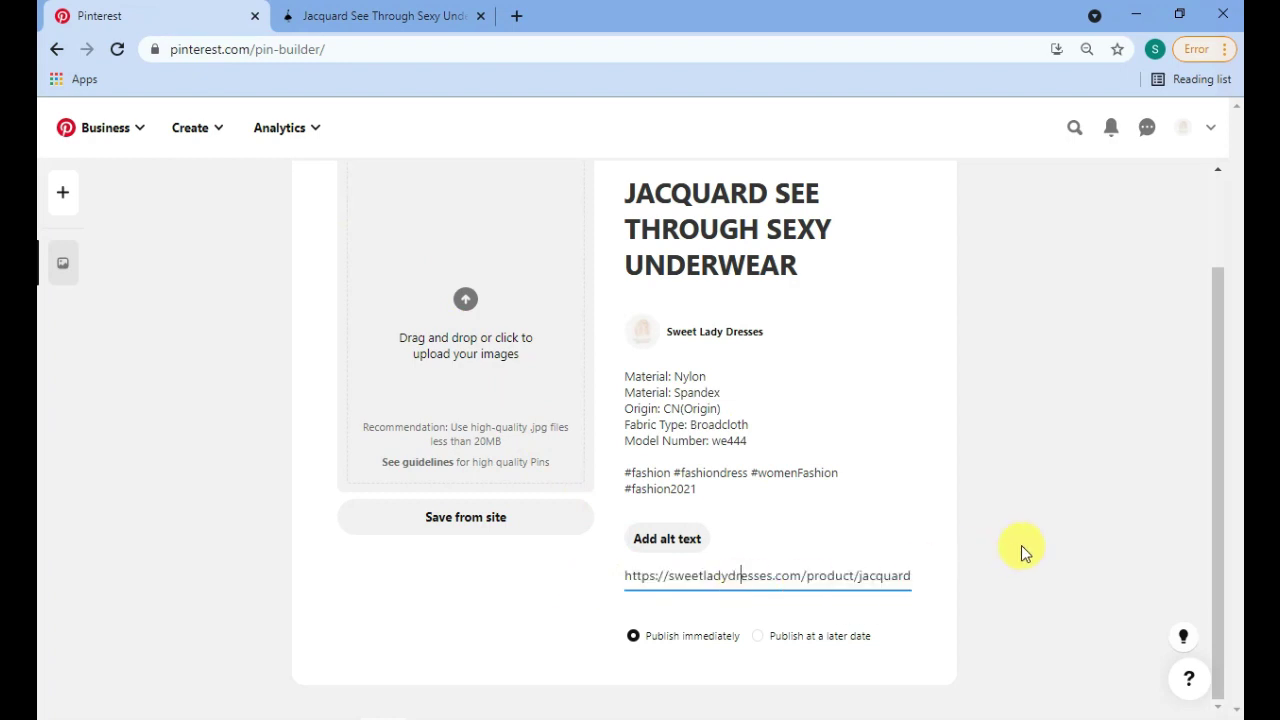
- Start a new board for the Pin and copy the category name "cheongsam" from the shop's product page
scroll(1021, 545, up, 2)
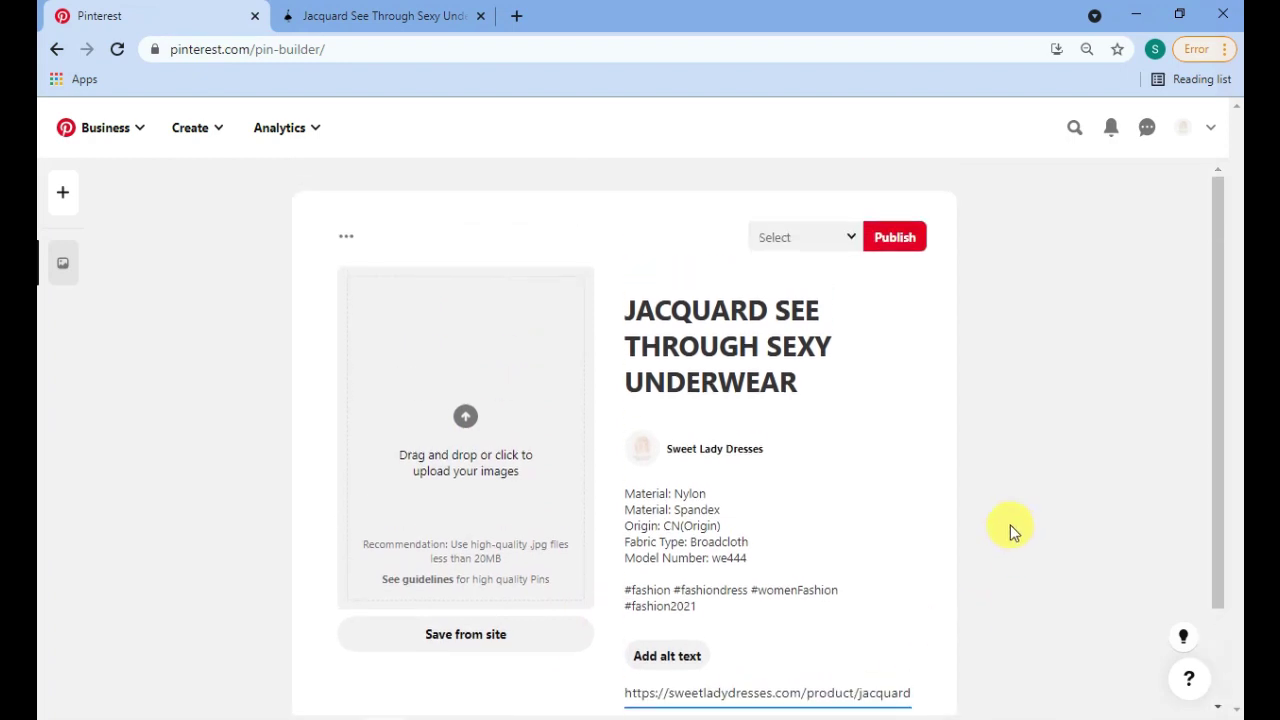
click(794, 243)
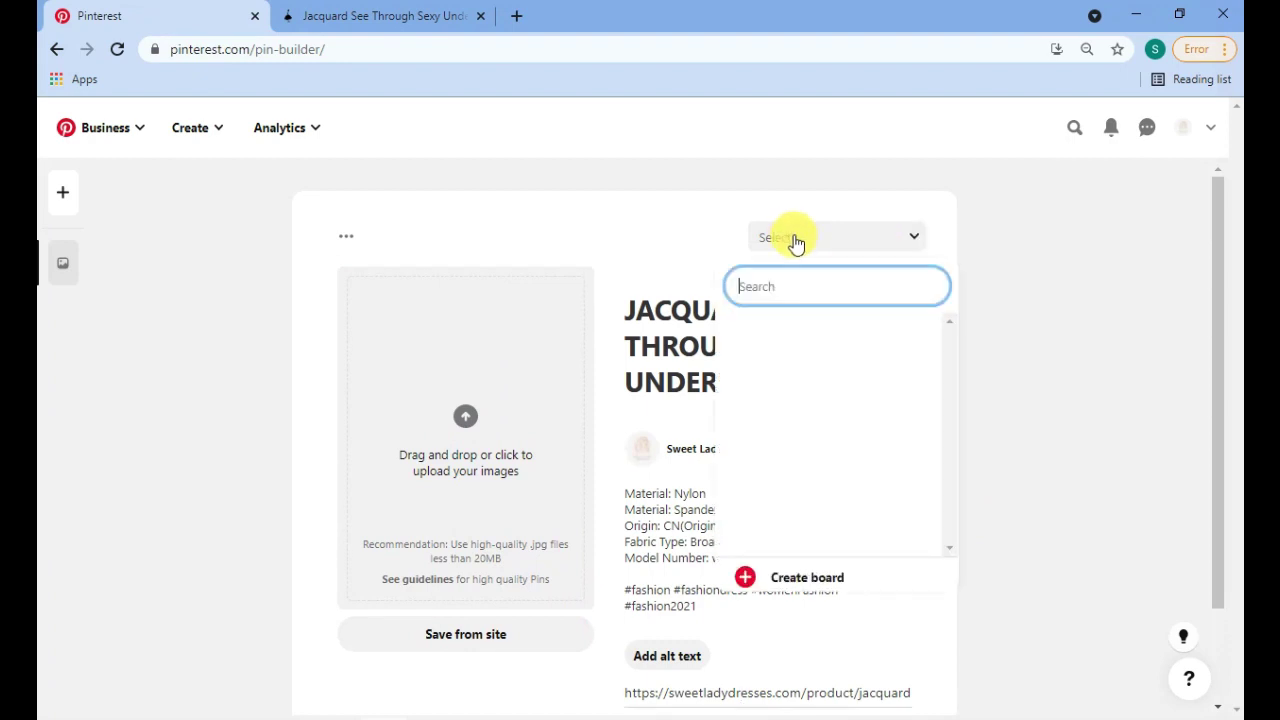
click(833, 593)
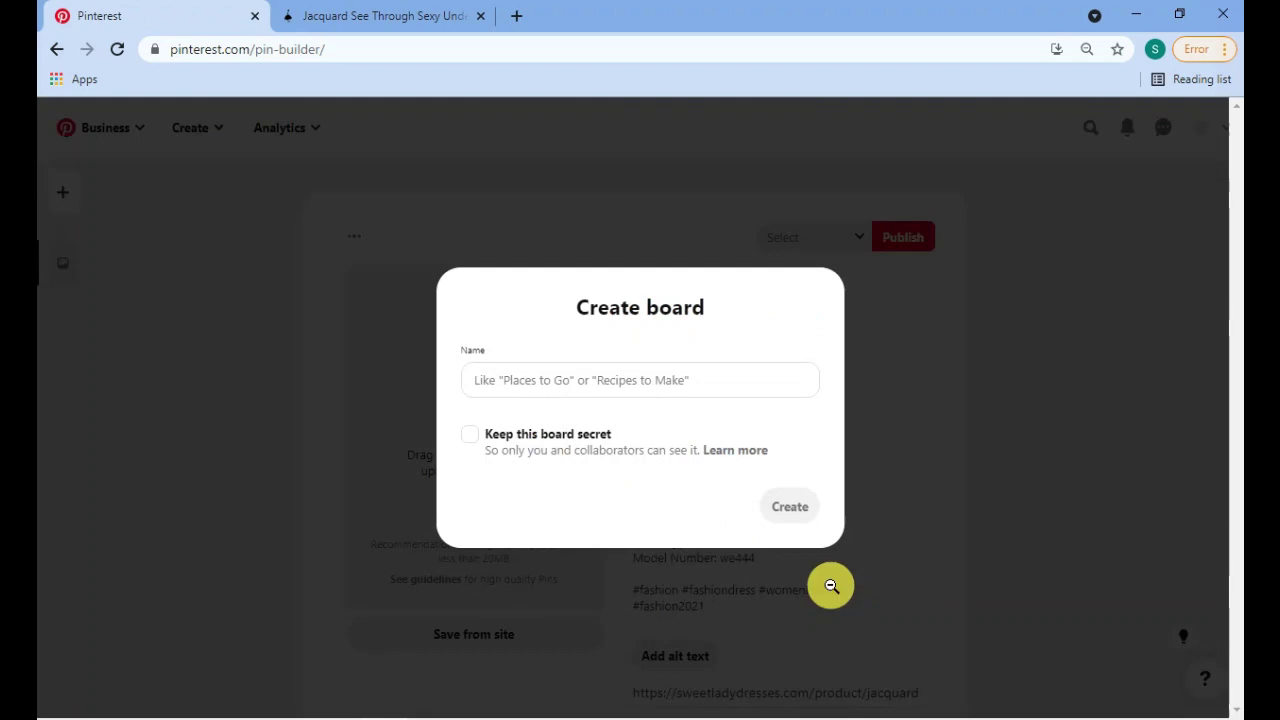
click(402, 24)
scroll(814, 314, up, 5)
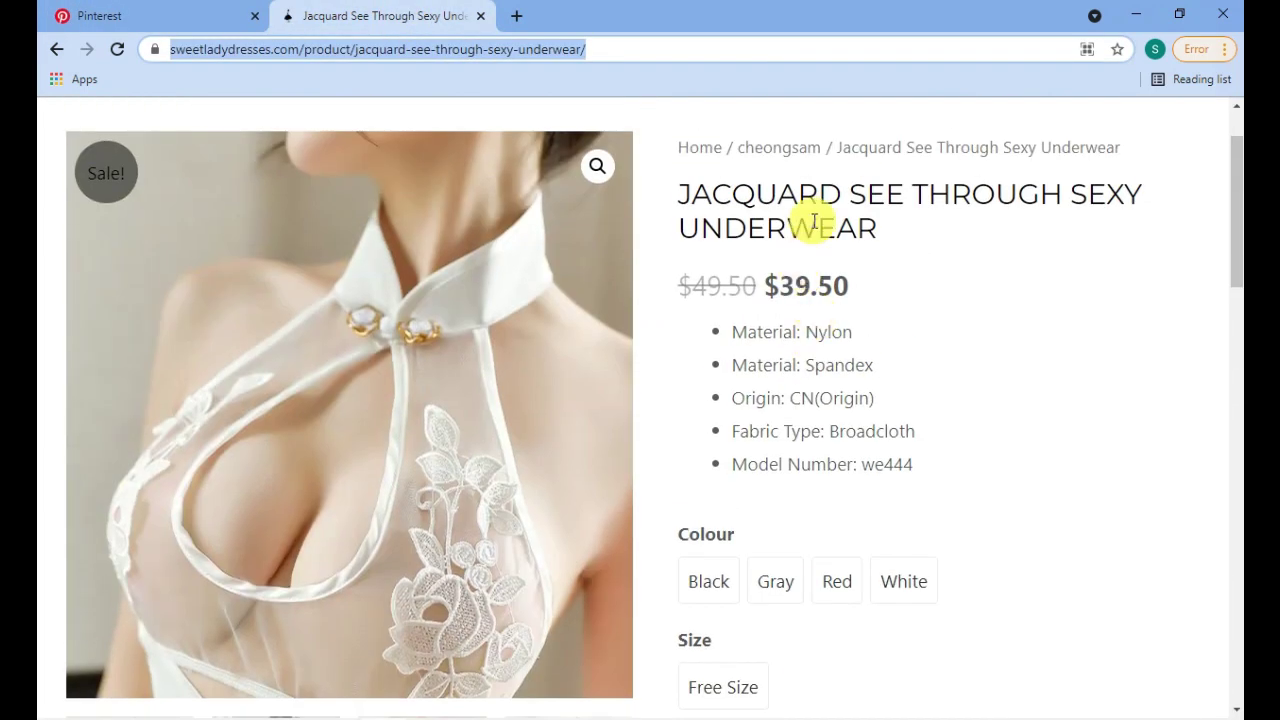
drag(822, 156, 740, 157)
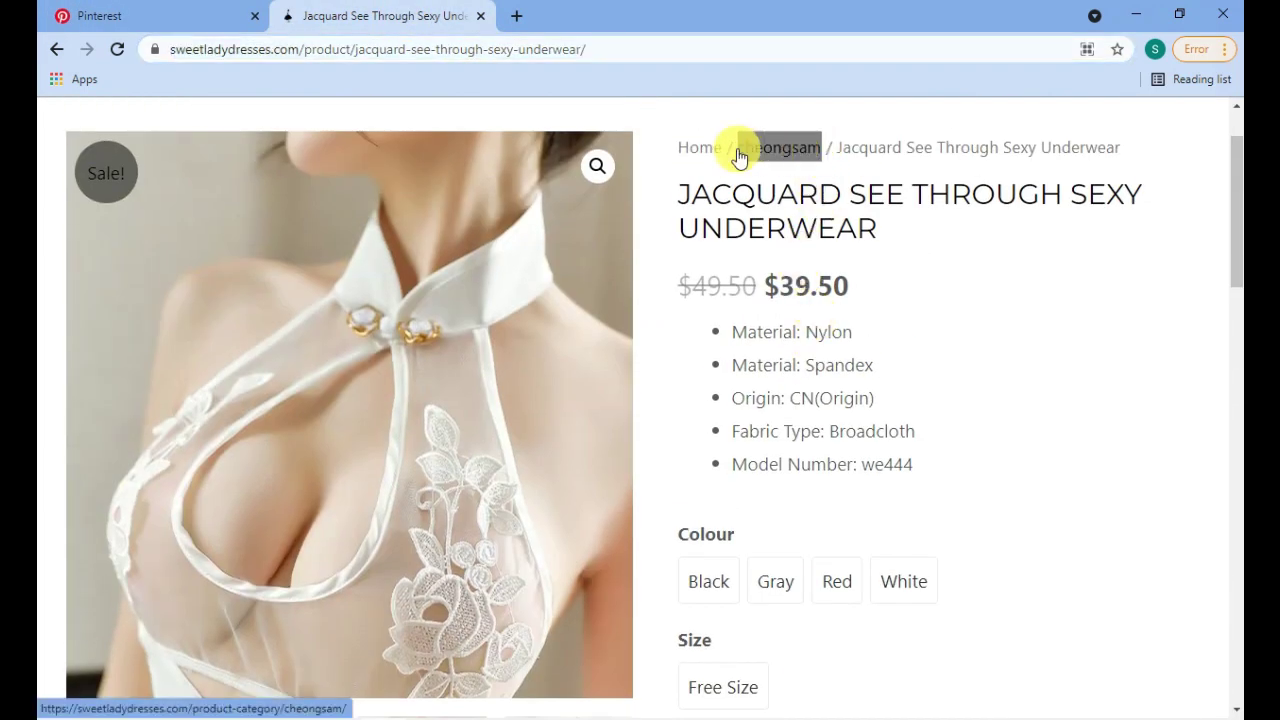
- Paste the copied category as the new board's name, capitalise it to "Cheongsam" and create the board
click(170, 20)
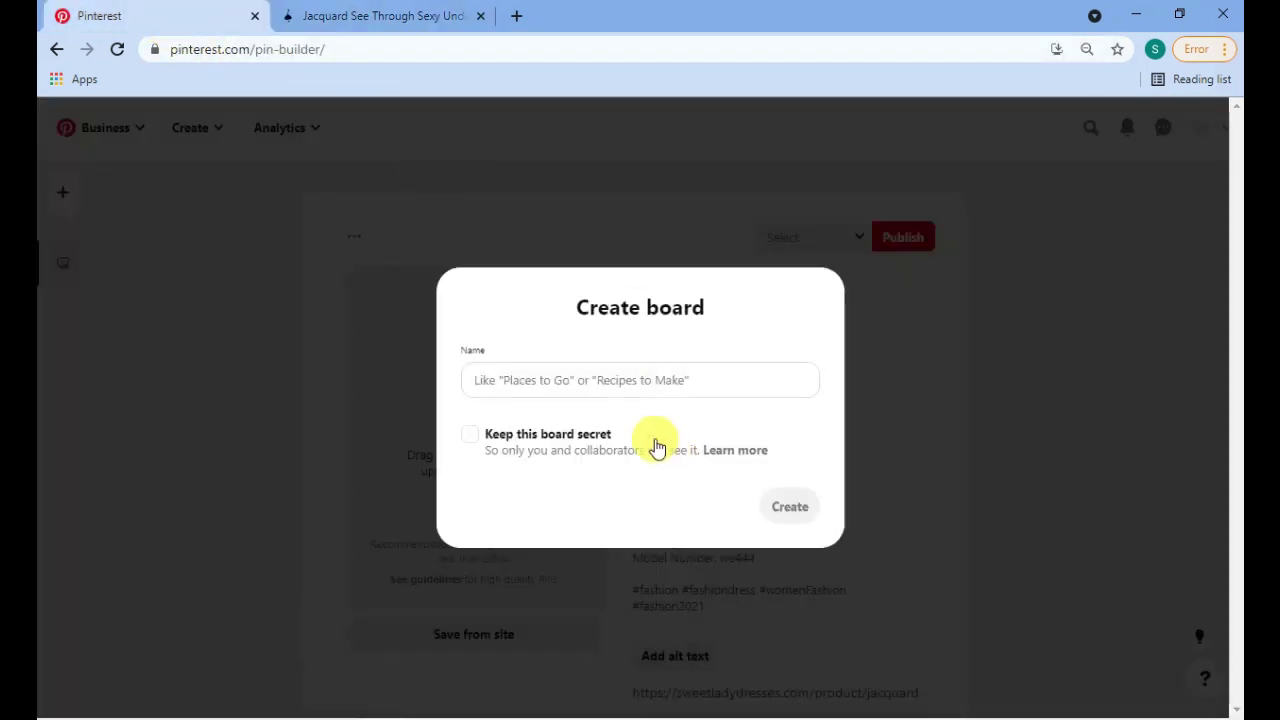
click(553, 380)
key(ctrl+v)
click(480, 380)
key(BackSpace)
text(C)
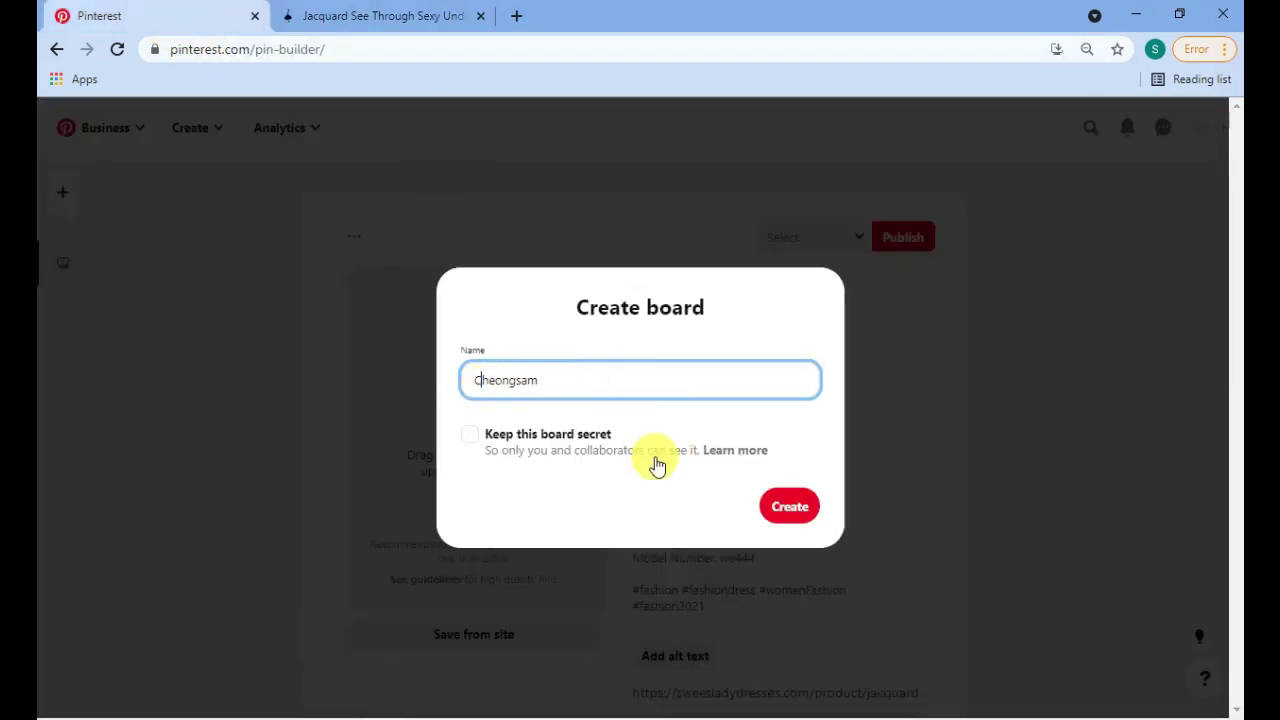
click(790, 506)
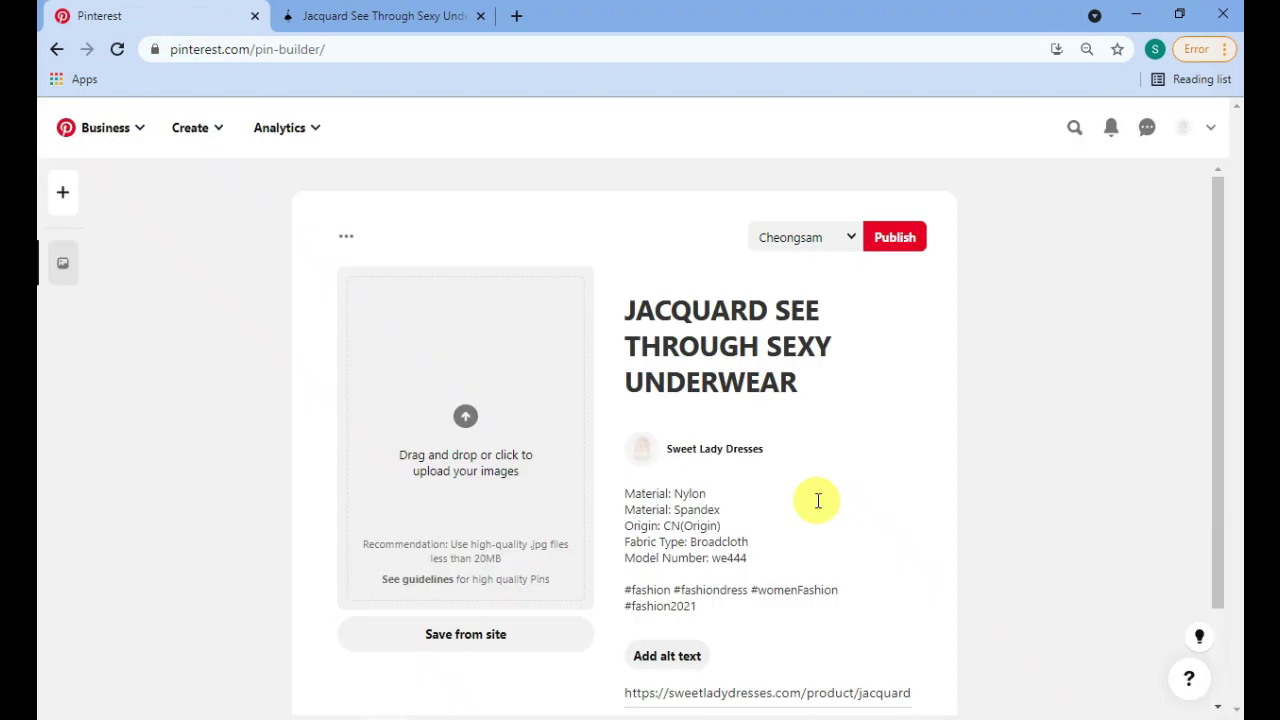
- Upload the image jacquard-see-through-sexy-underwear-chin_main-0-600x600 from Downloads to the Pin
scroll(969, 495, down, 2)
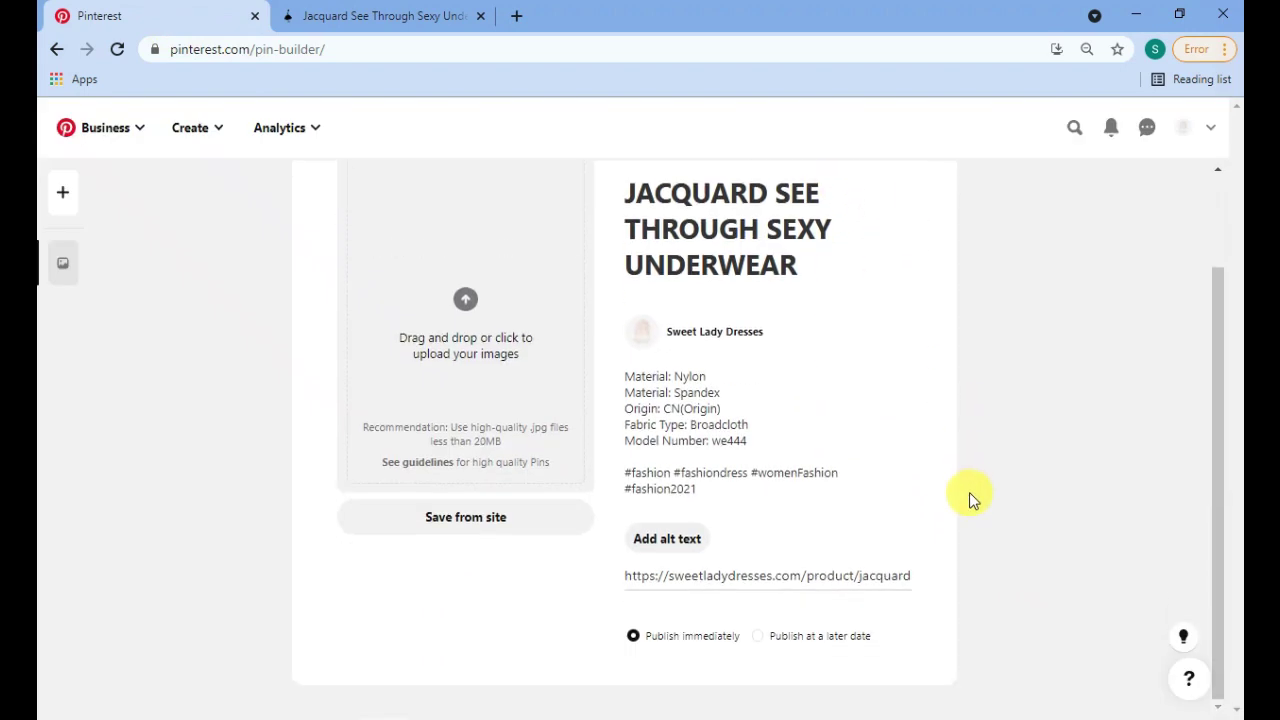
scroll(969, 492, up, 2)
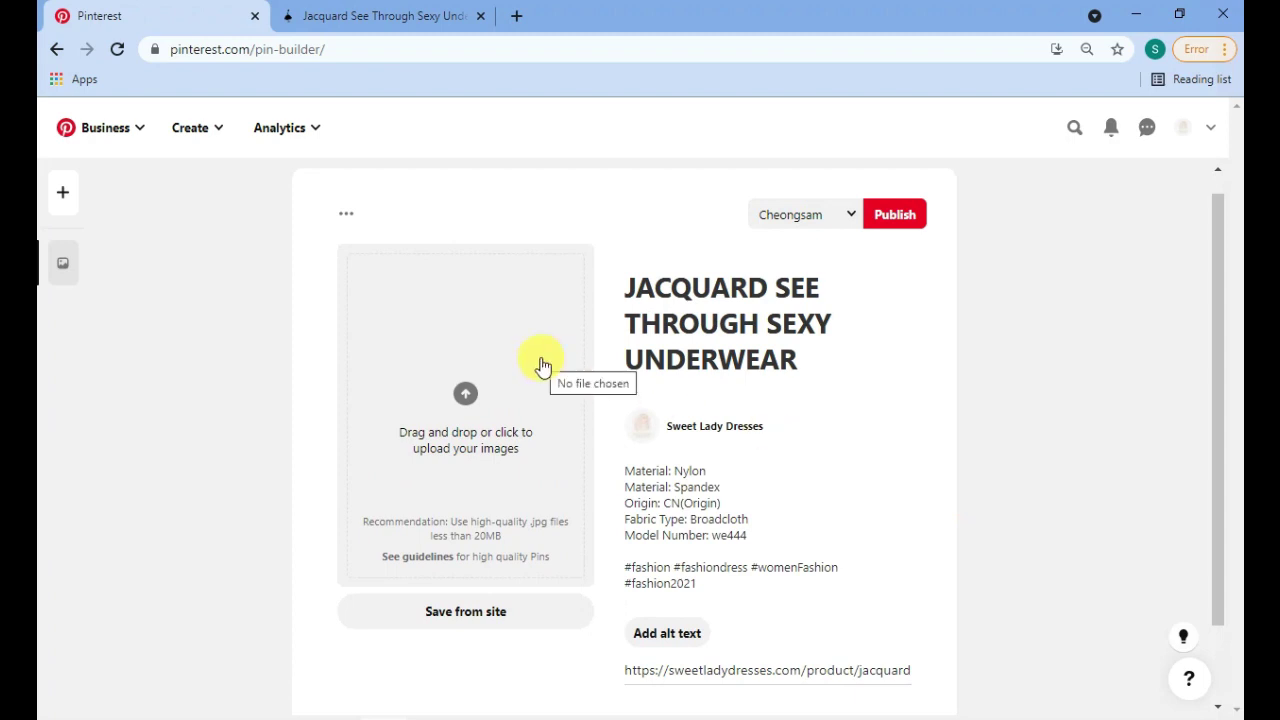
click(502, 363)
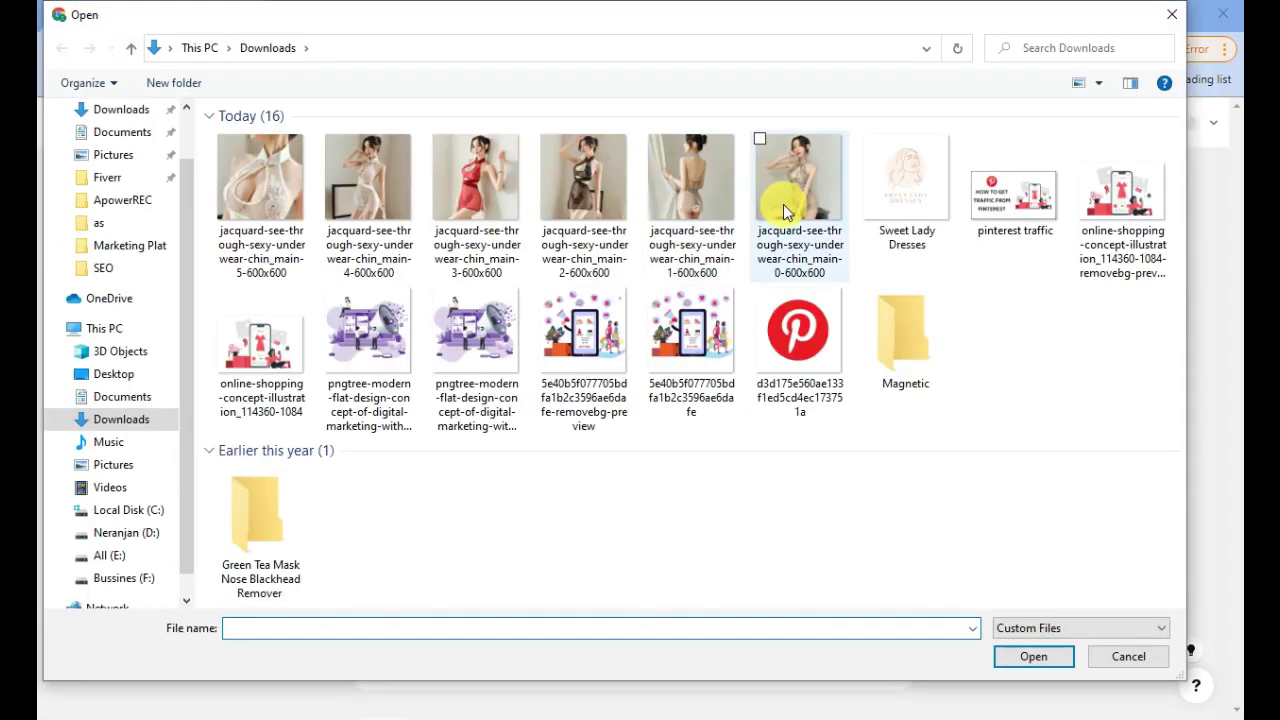
double_click(783, 204)
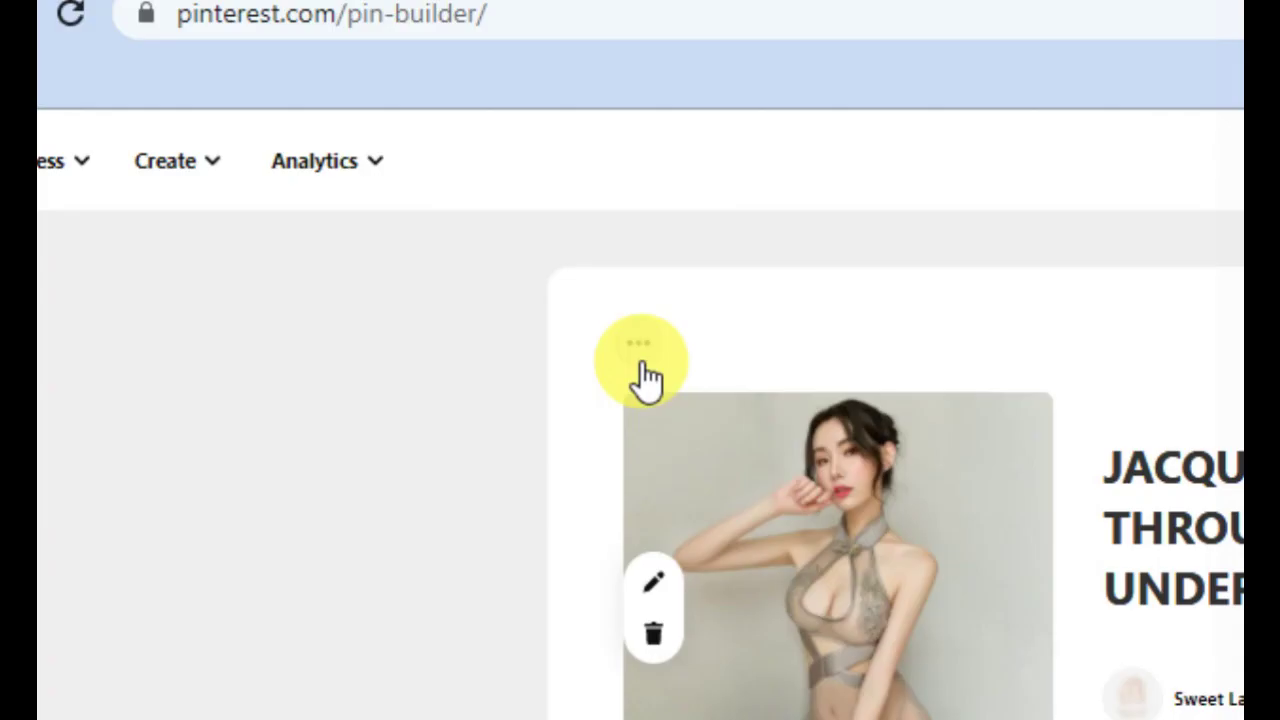
- Duplicate the completed Pin draft four times, giving five drafts with the same image, text, link and board
click(402, 228)
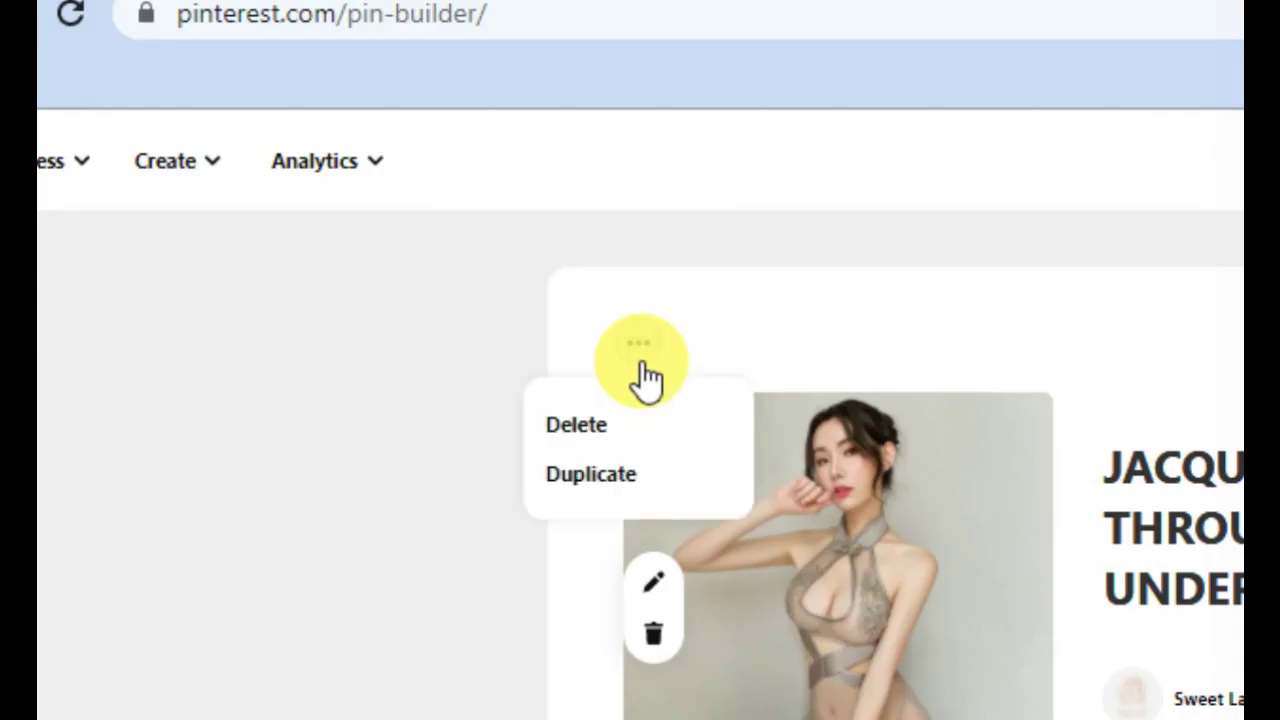
click(655, 490)
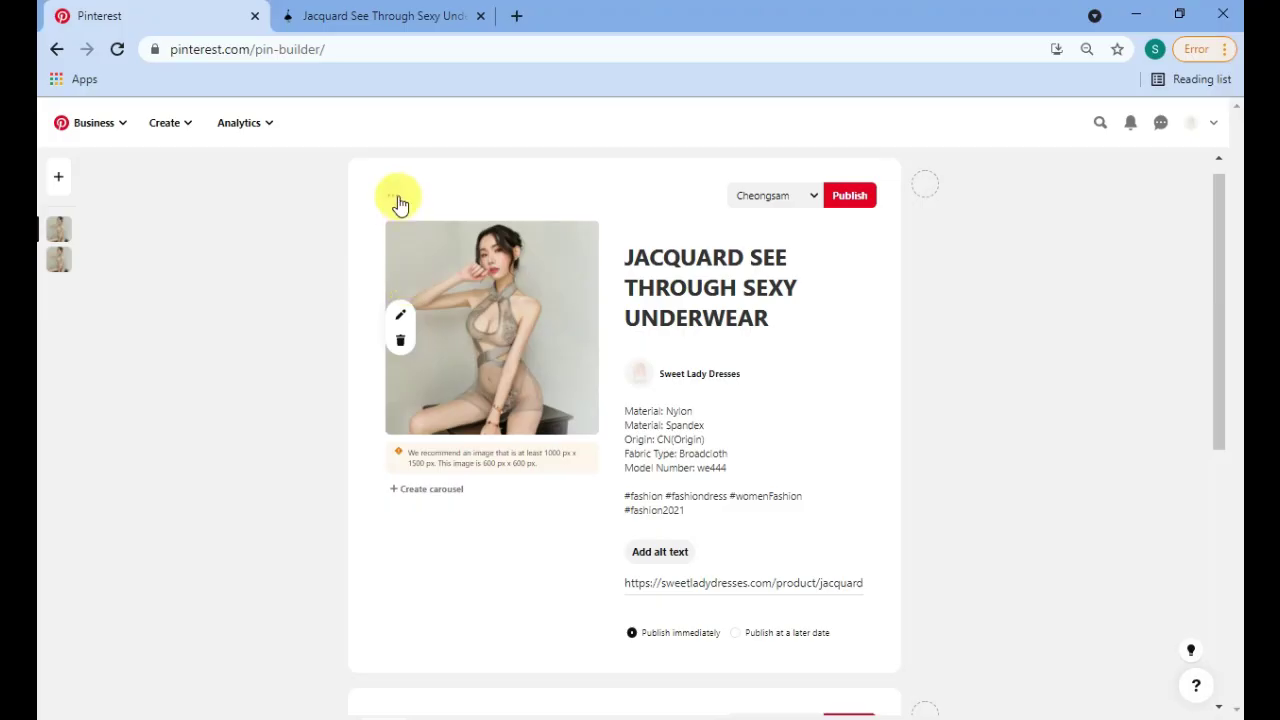
scroll(477, 314, down, 4)
scroll(831, 357, up, 5)
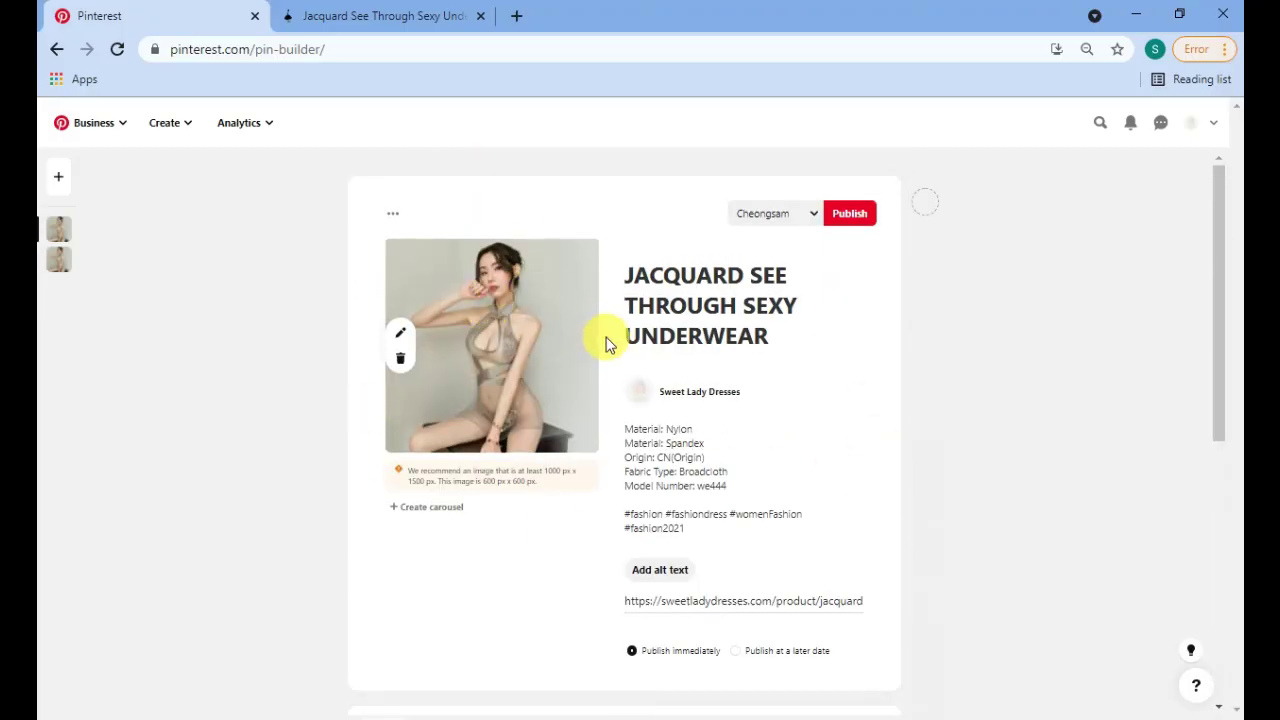
click(394, 214)
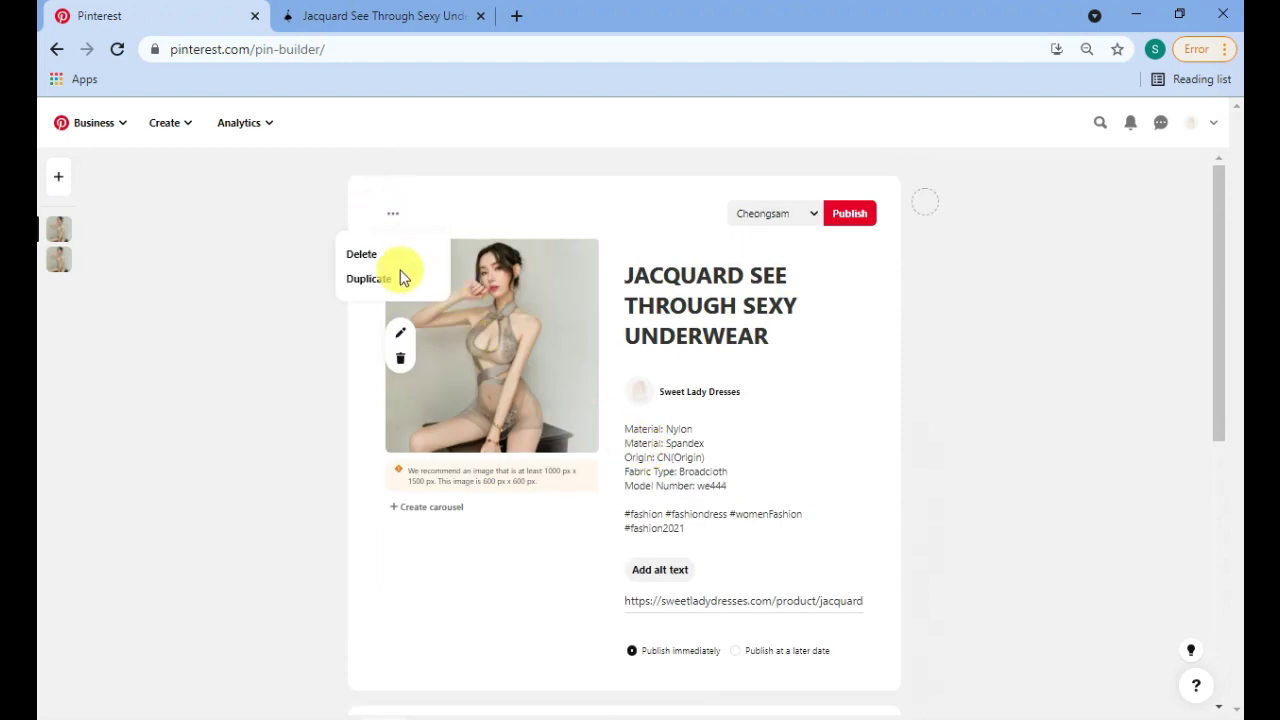
click(403, 278)
click(393, 213)
click(401, 278)
scroll(400, 226, down, 2)
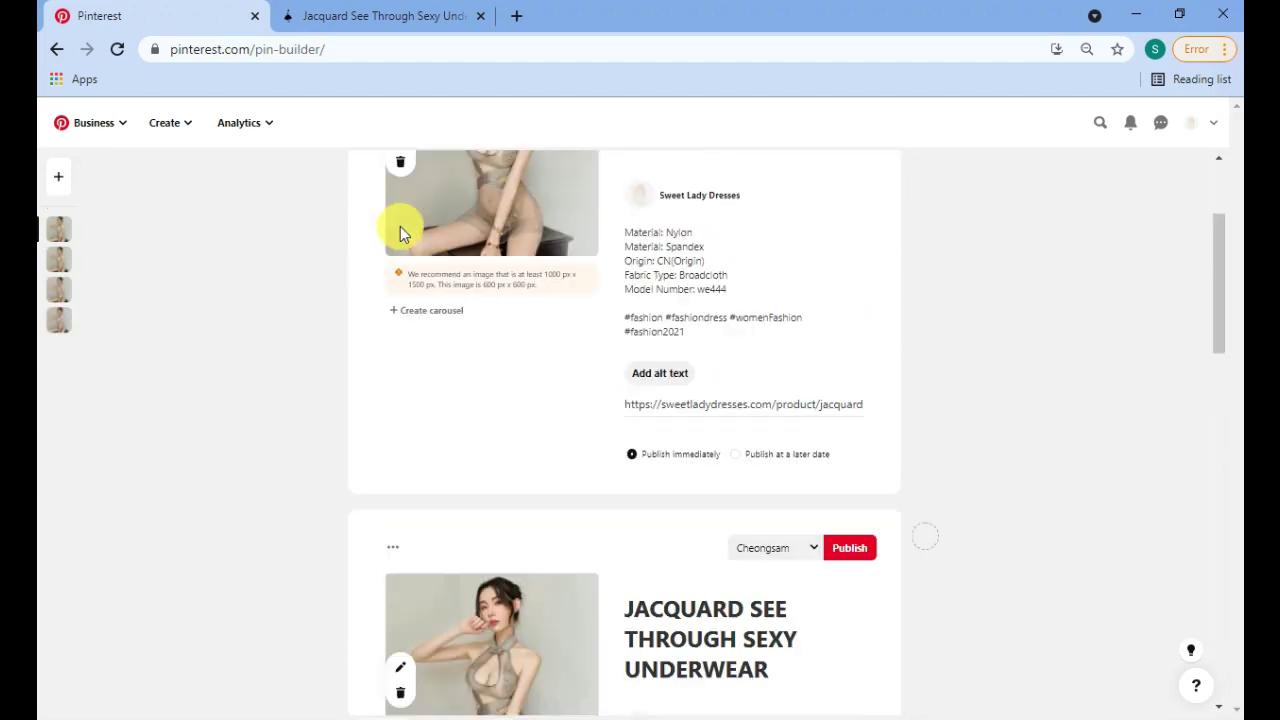
scroll(400, 226, down, 4)
click(396, 200)
click(401, 262)
scroll(401, 260, down, 5)
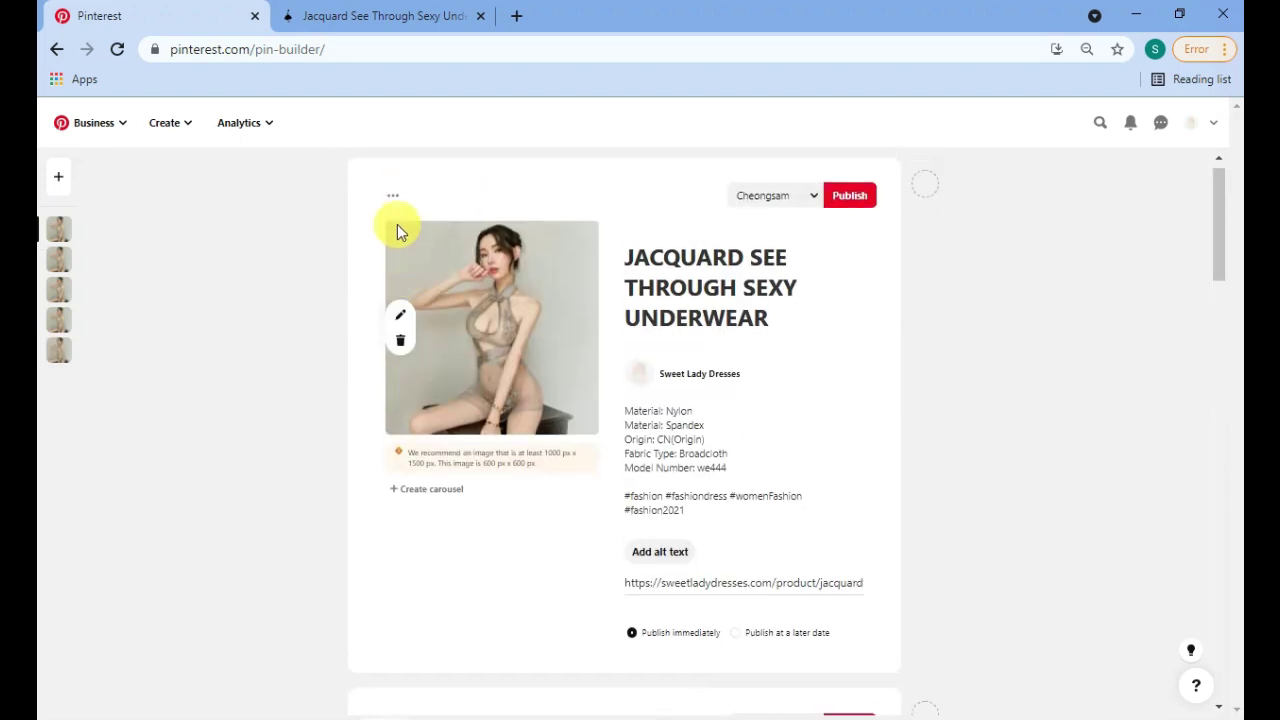